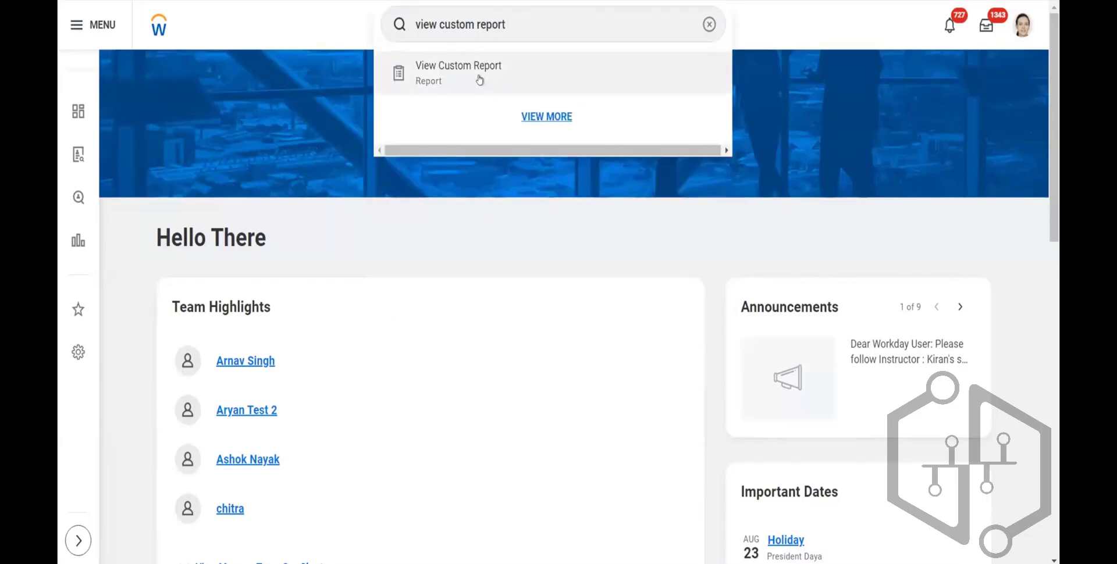
Use the View Custom Report task to find compensation reports and open the definition of Compensation Survey Variance %
click(479, 79)
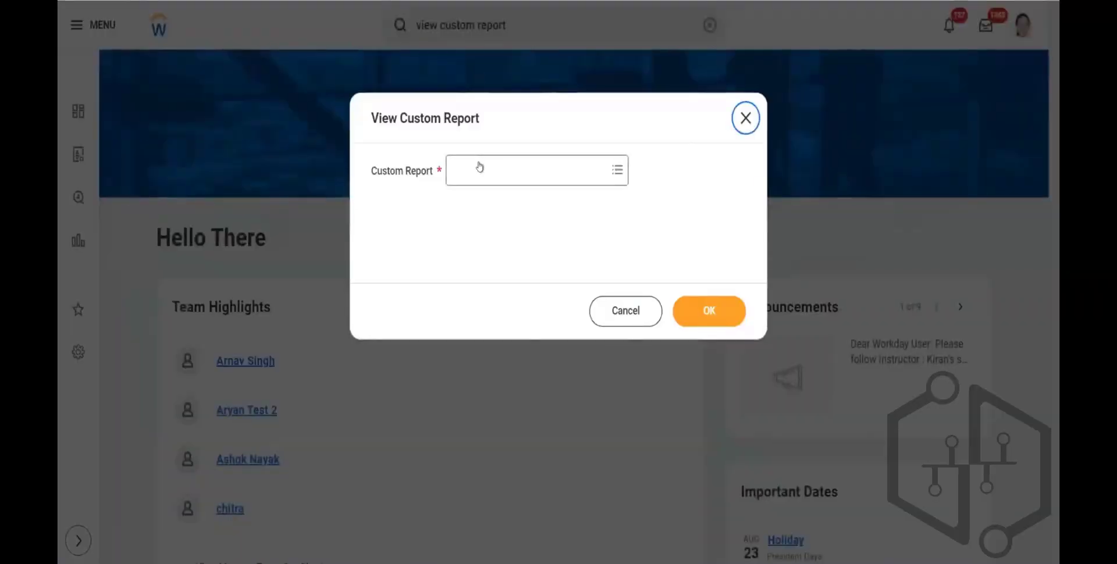
click(478, 160)
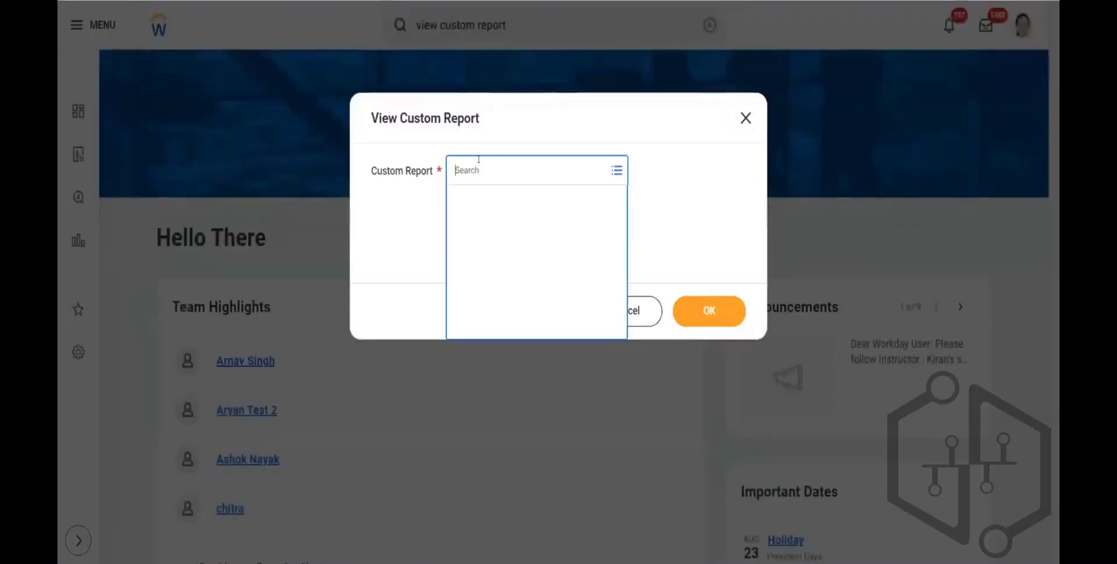
text(compensa)
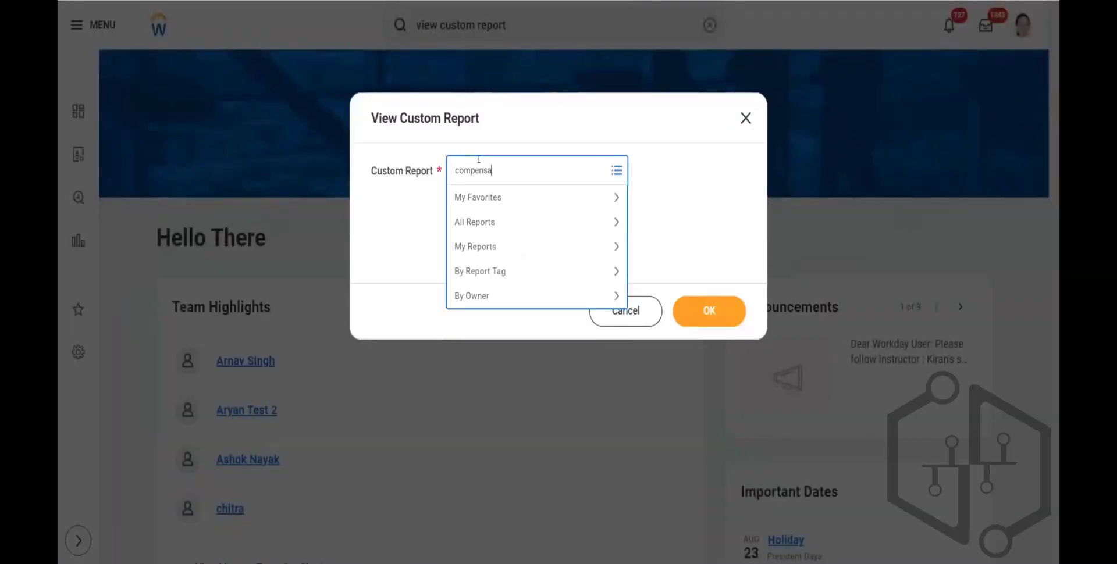
text(tion)
key(Return)
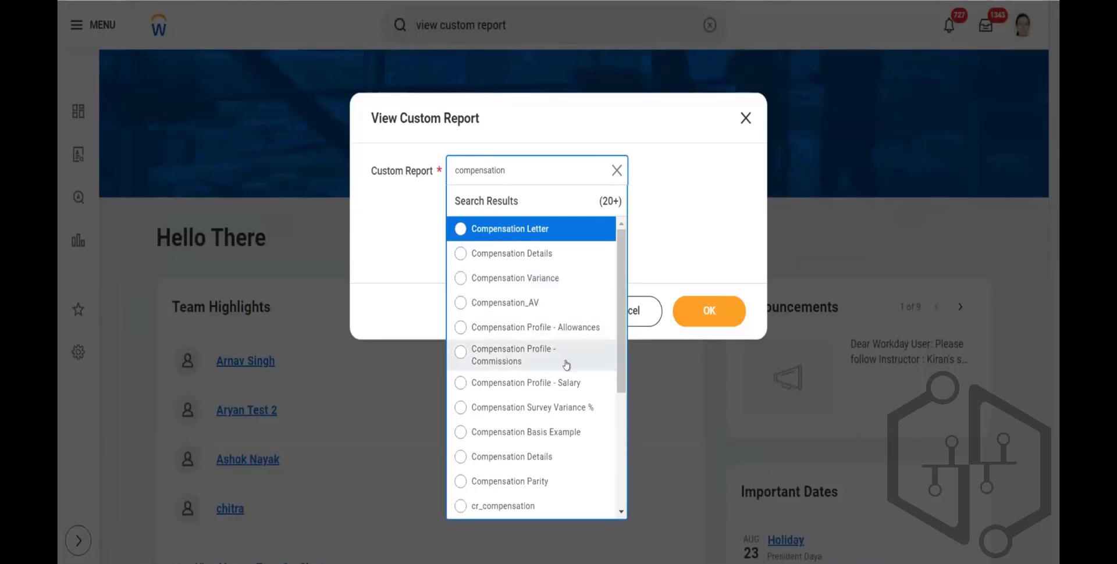
drag(619, 353, 619, 341)
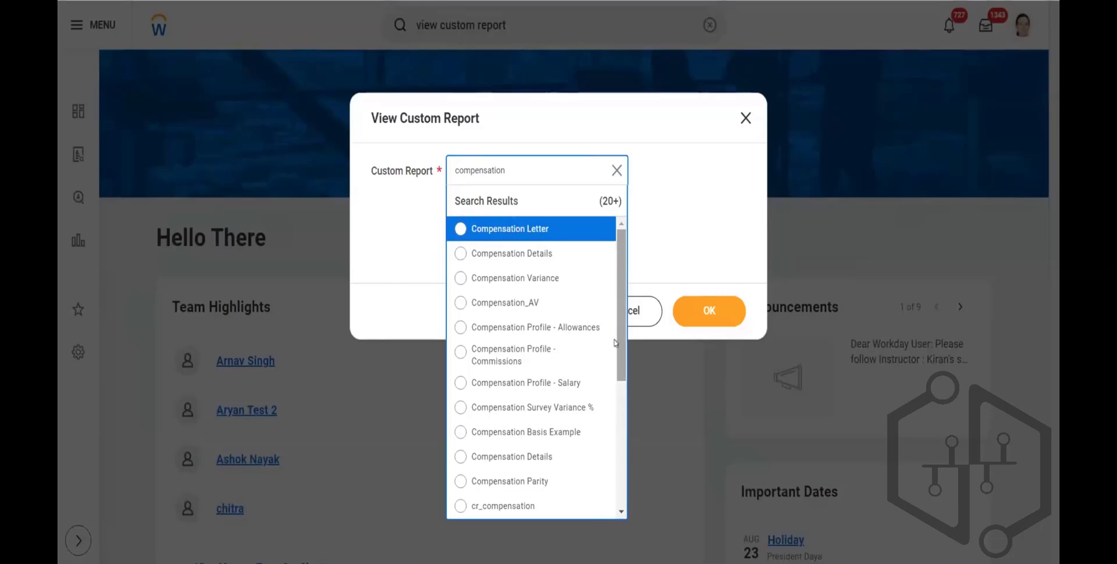
right_click(532, 407)
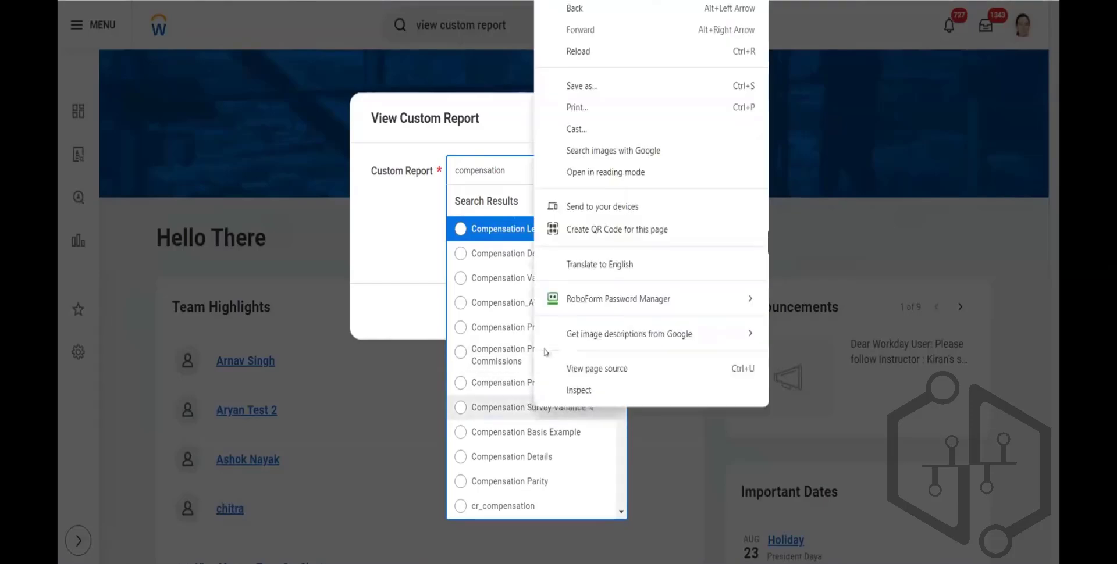
click(498, 406)
click(497, 406)
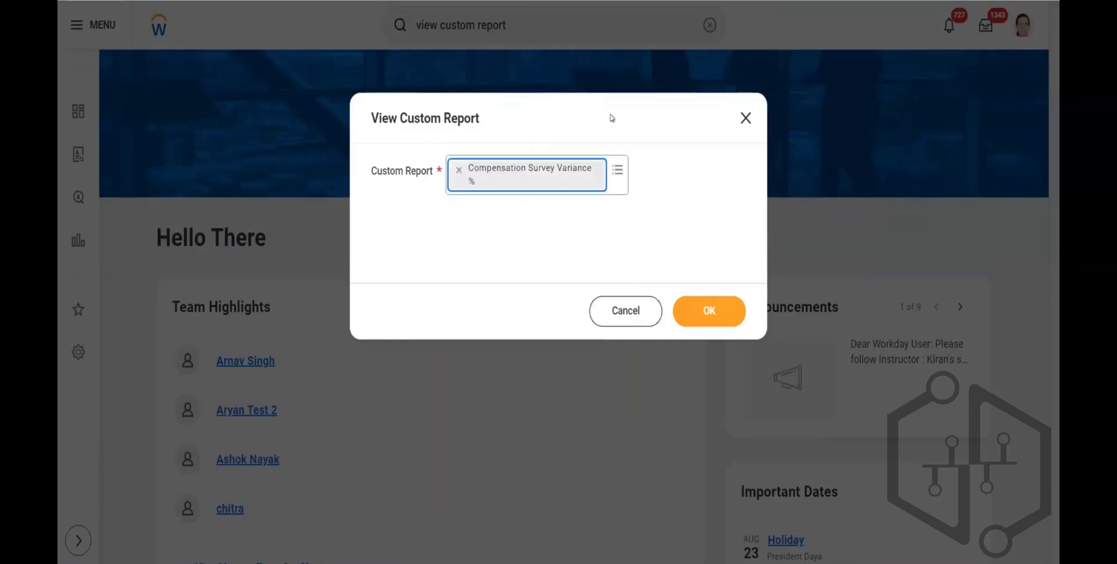
click(719, 308)
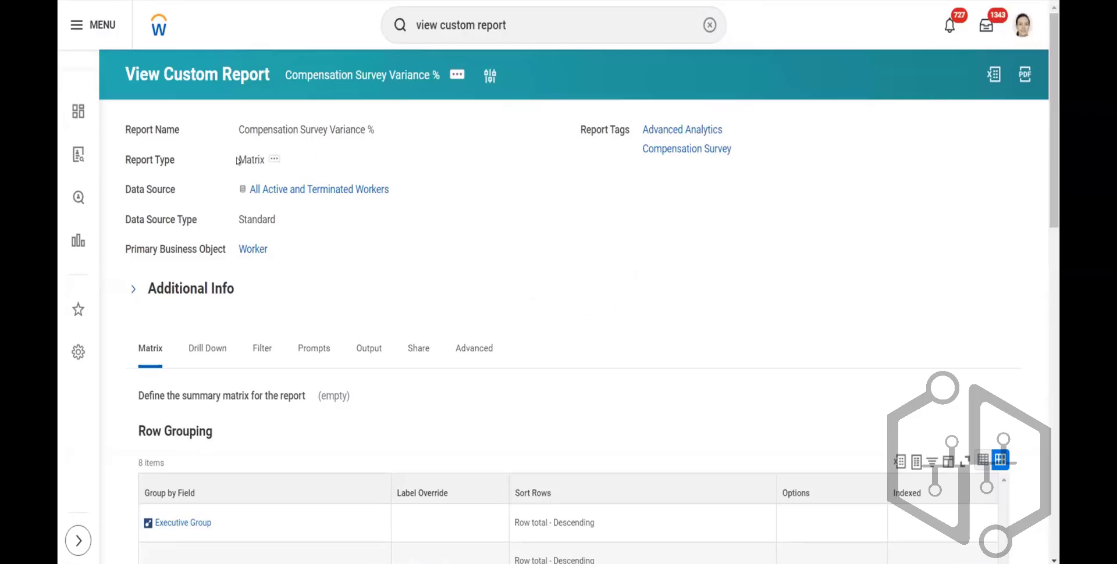
Examine the report's type, its matrix row and column groupings, summarized fields and instance filter conditions
drag(237, 161, 274, 160)
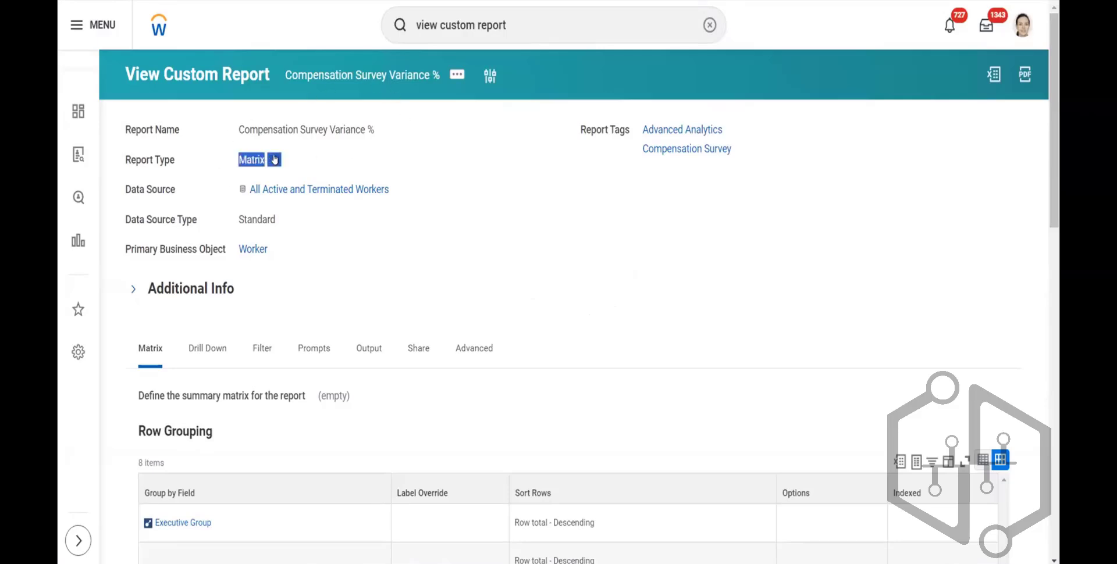
click(431, 169)
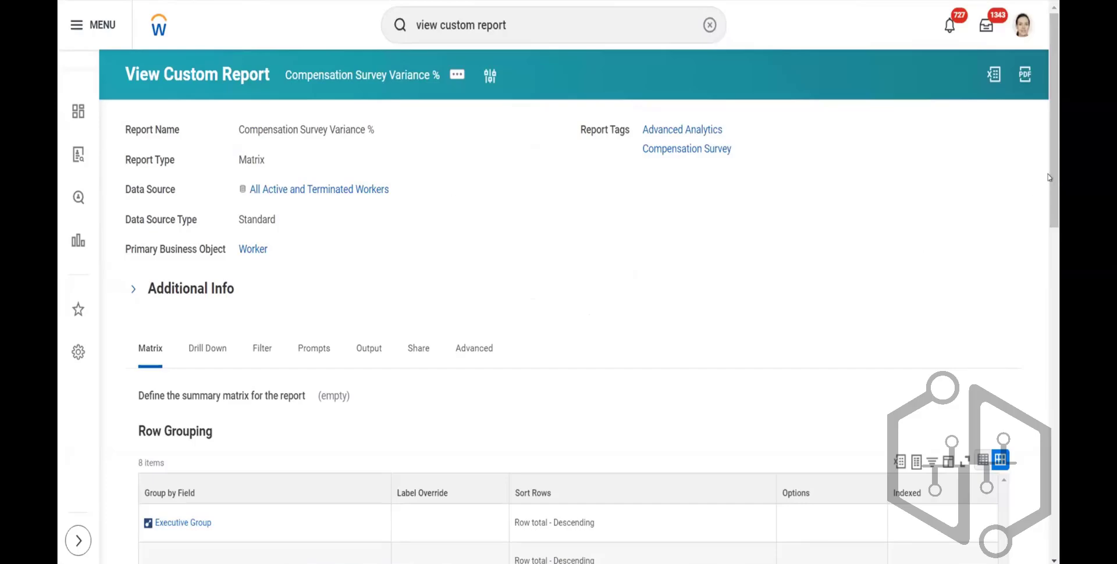
drag(1051, 175, 1054, 531)
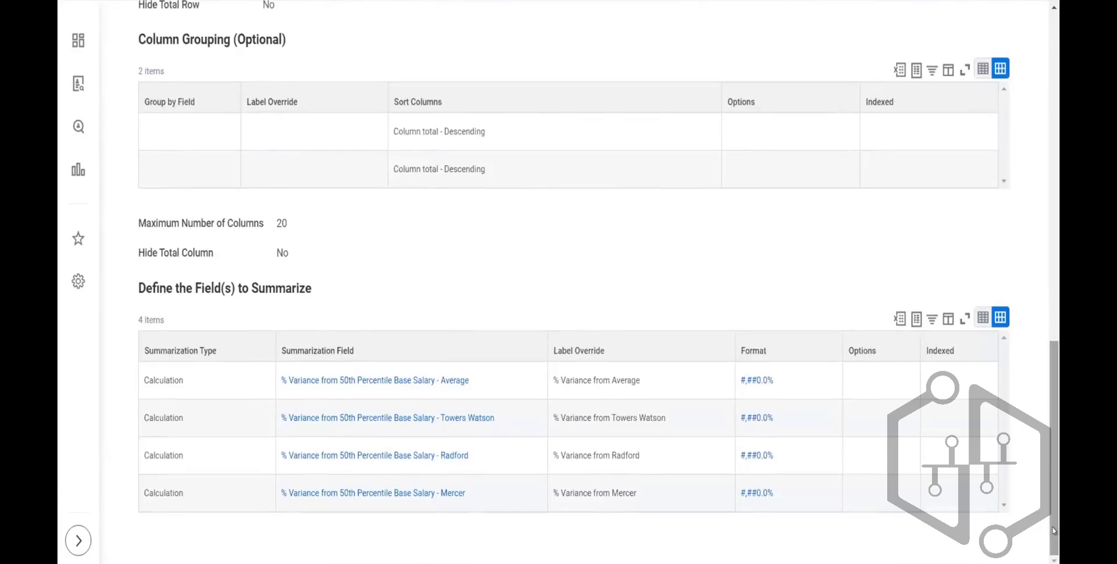
drag(1054, 531, 1054, 358)
drag(1056, 259, 1054, 149)
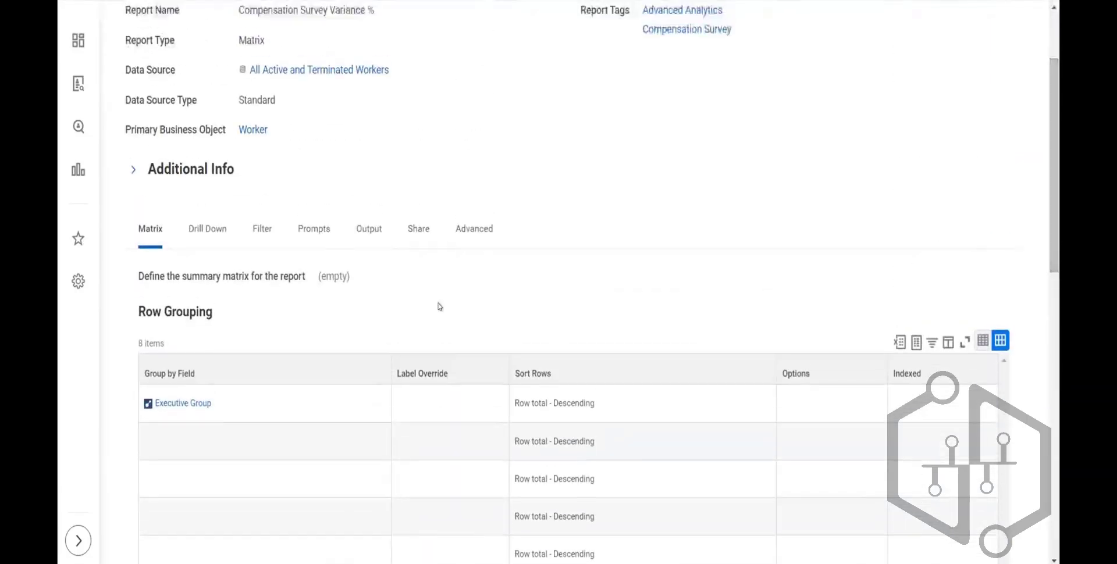
click(263, 243)
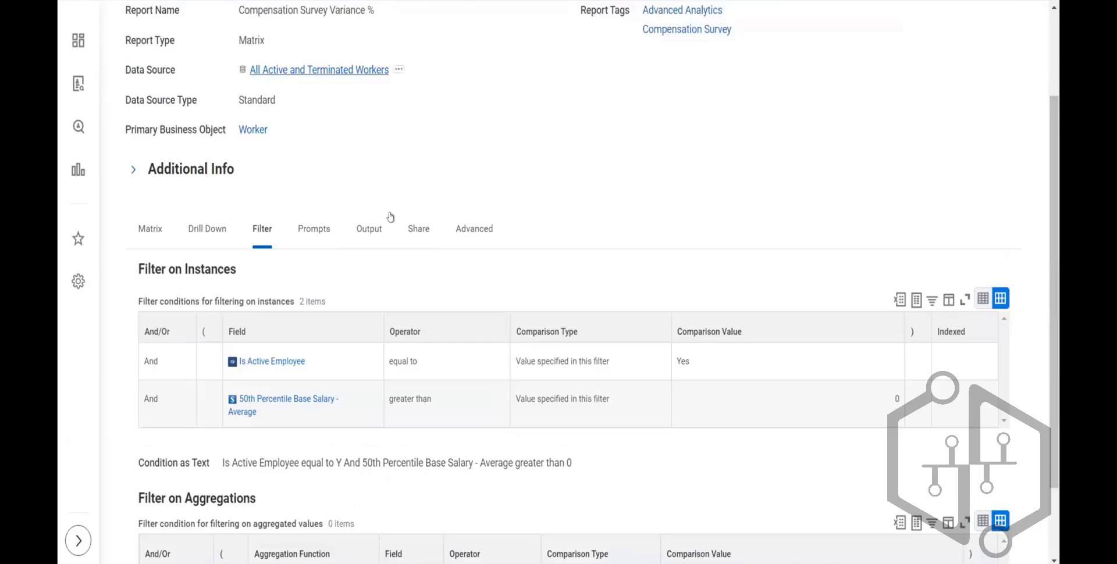
click(151, 230)
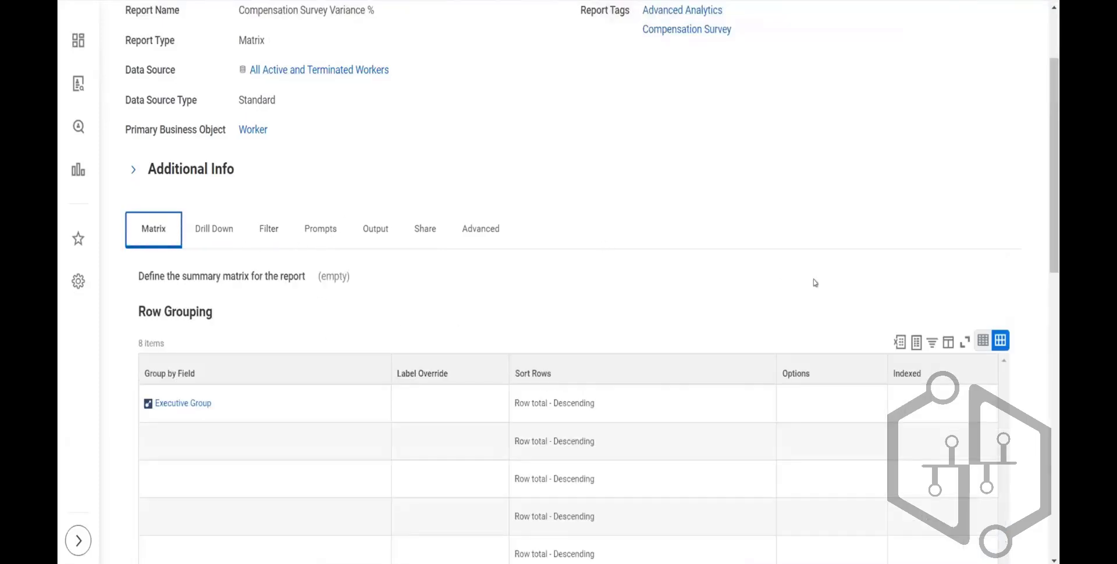
drag(1057, 188, 1058, 158)
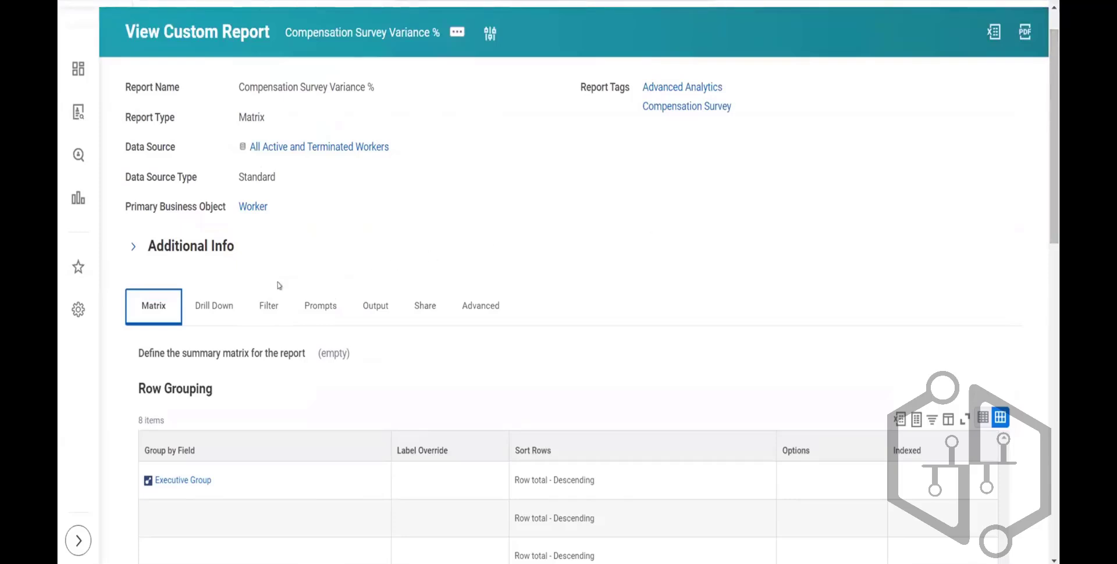
Review the report definition's drill-down, filter, prompt, output and sharing settings
click(207, 307)
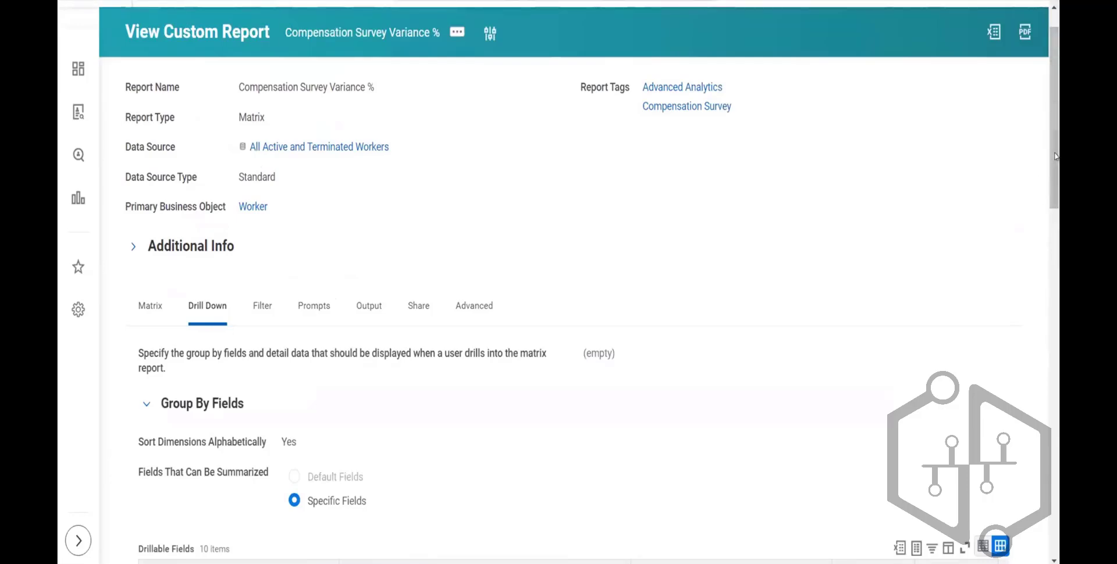
mouse_move(1056, 156)
mouse_down()
mouse_move(1057, 299)
mouse_move(1057, 141)
mouse_up()
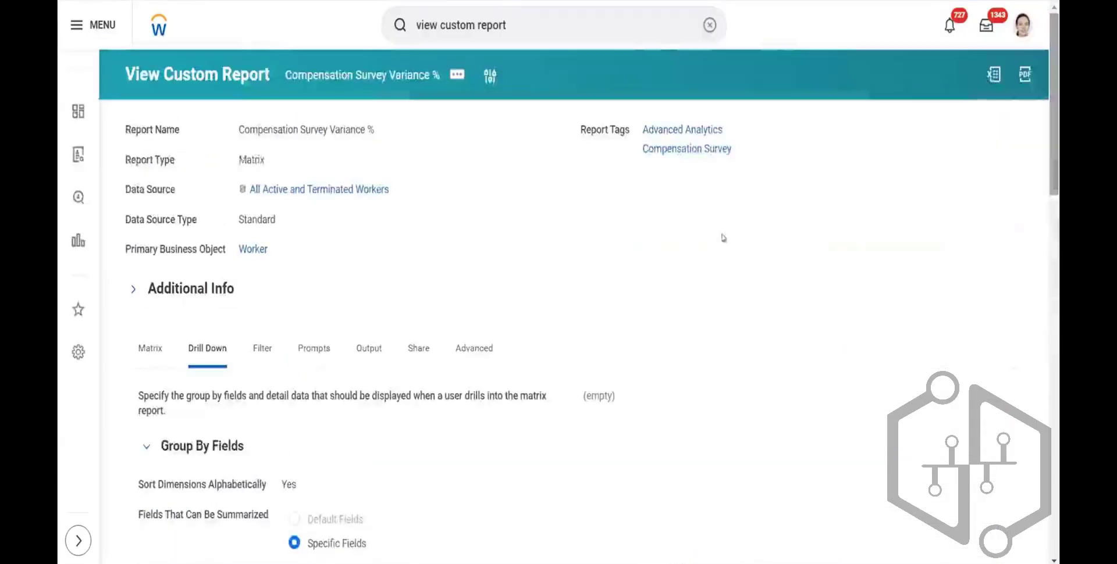
click(260, 348)
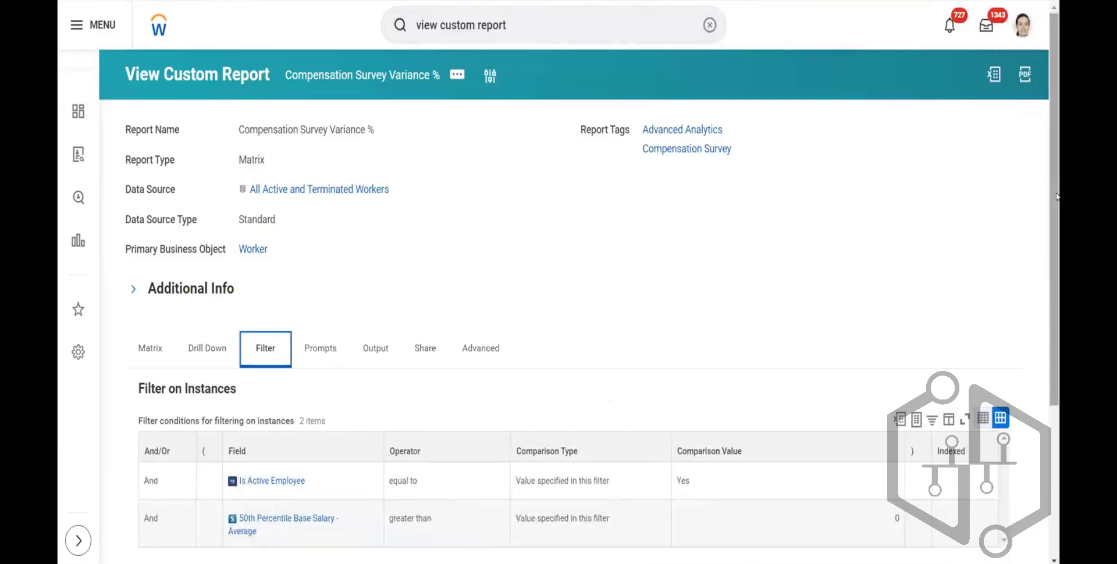
scroll(1051, 253, down, 2)
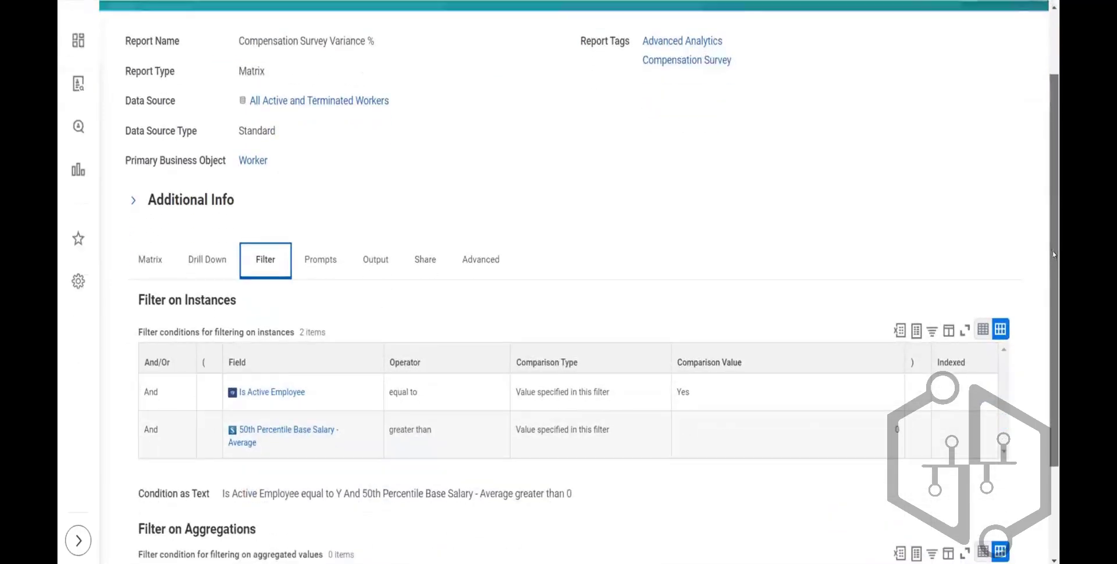
scroll(313, 308, up, 1)
click(313, 309)
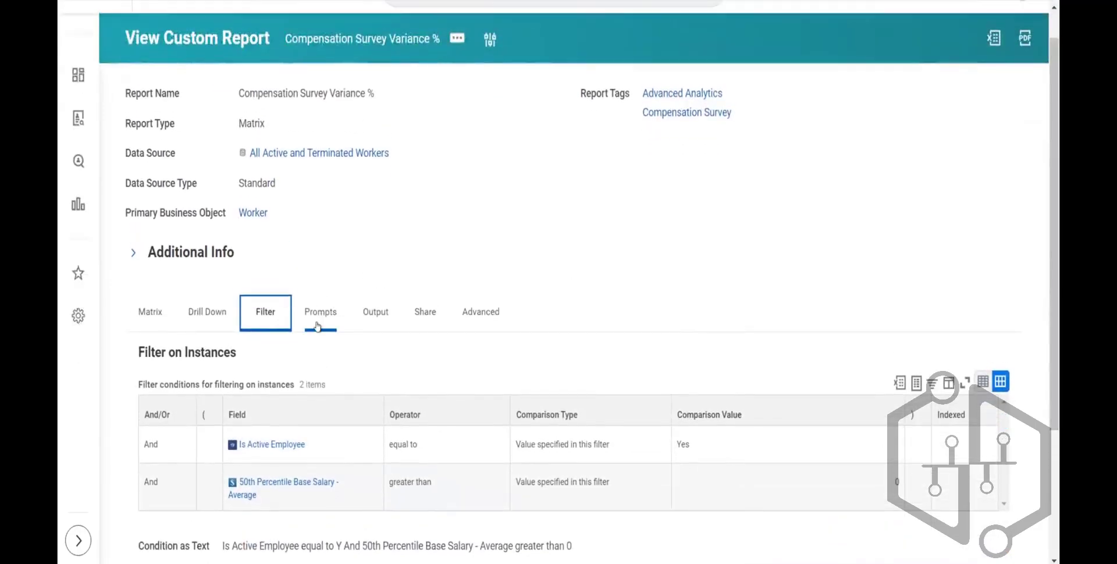
click(367, 316)
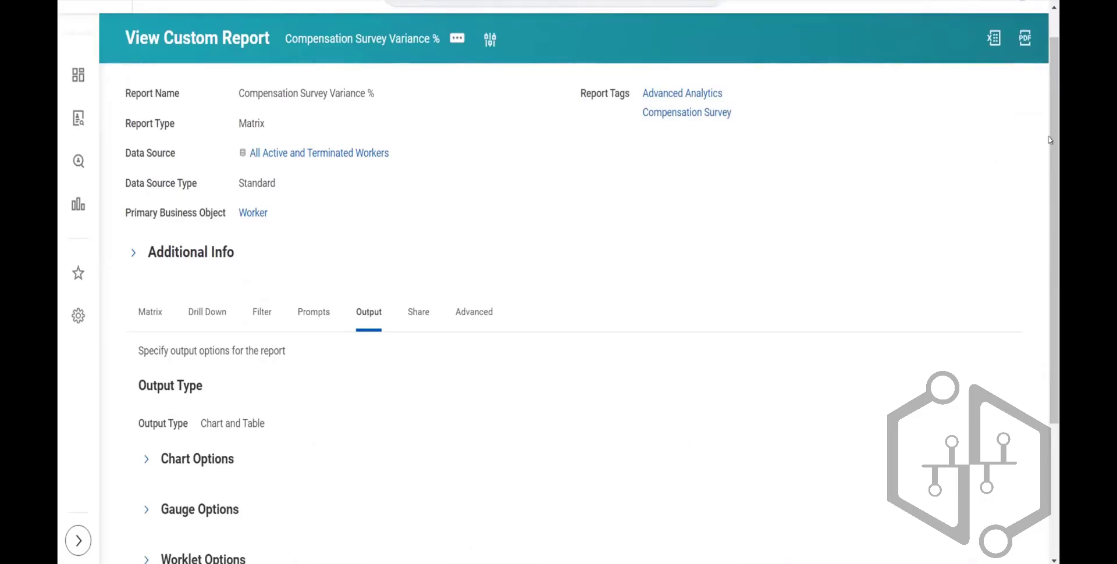
scroll(1057, 136, up, 2)
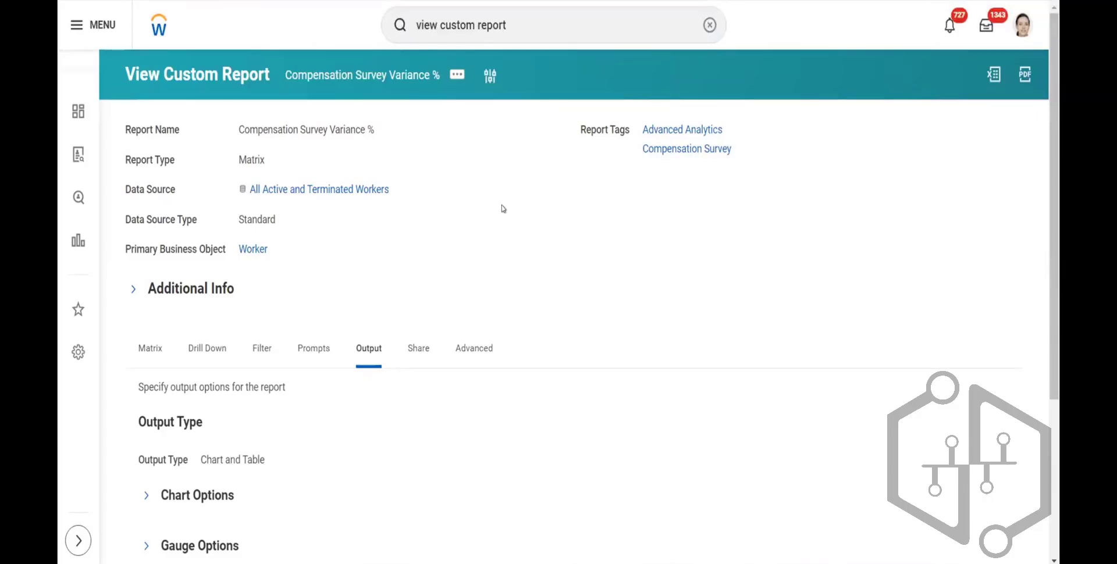
click(419, 352)
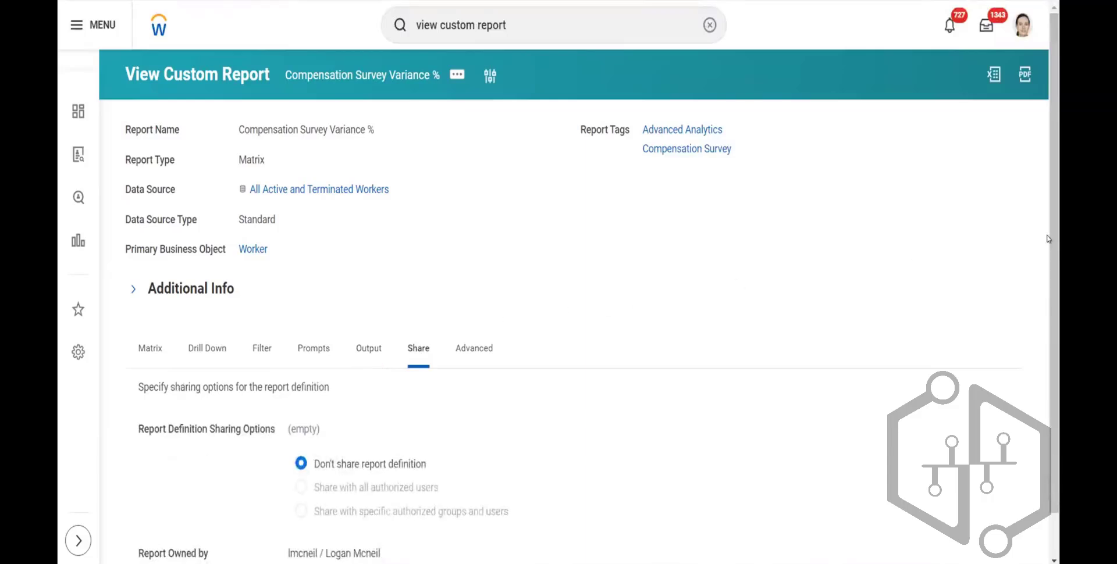
drag(1055, 238, 1056, 284)
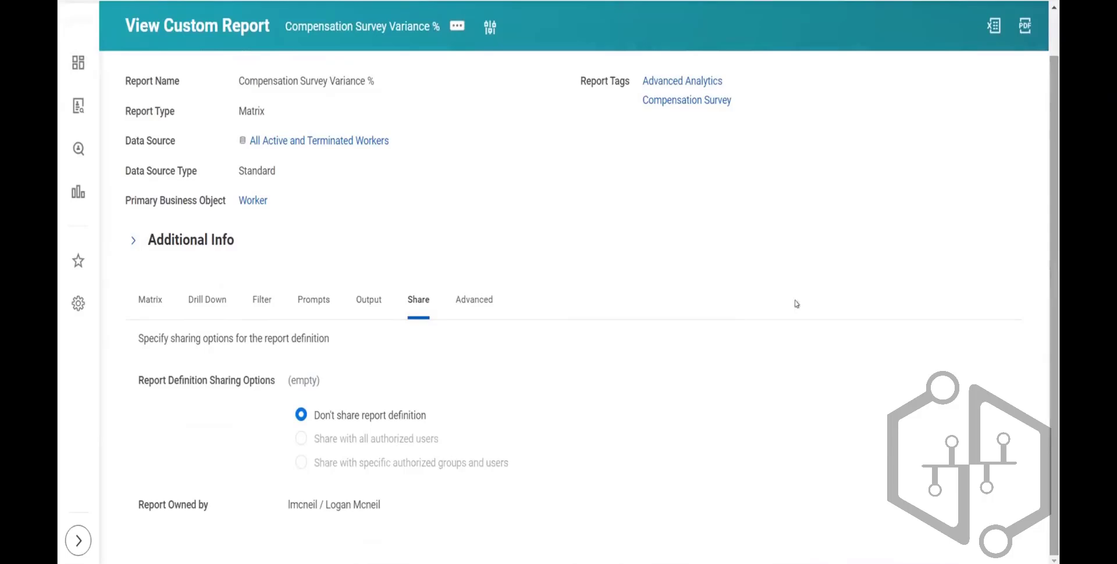
Edit the custom report to share its definition with all authorized users, and save the change
click(451, 24)
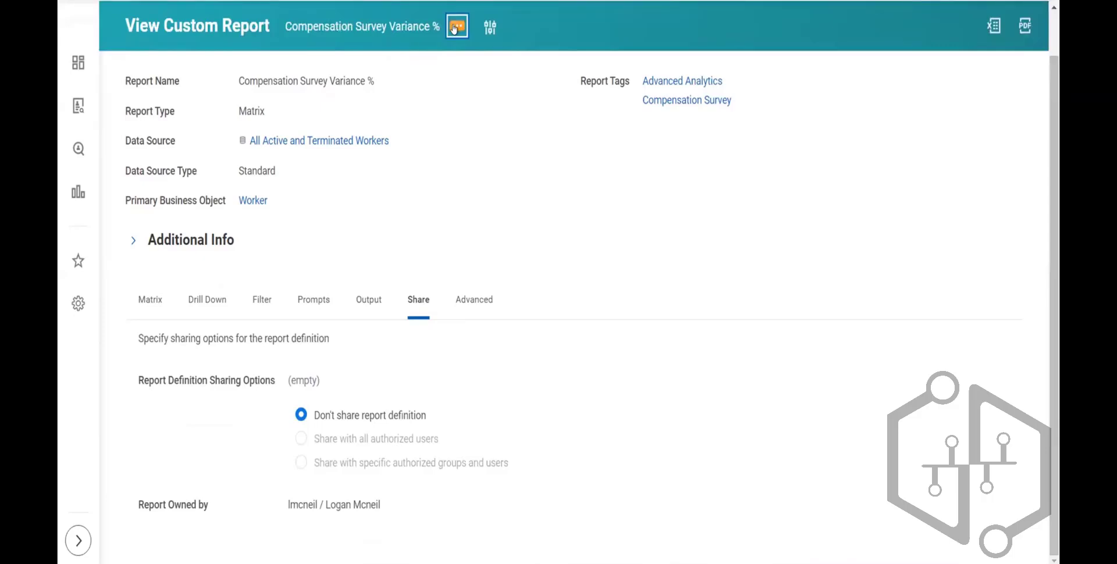
click(454, 28)
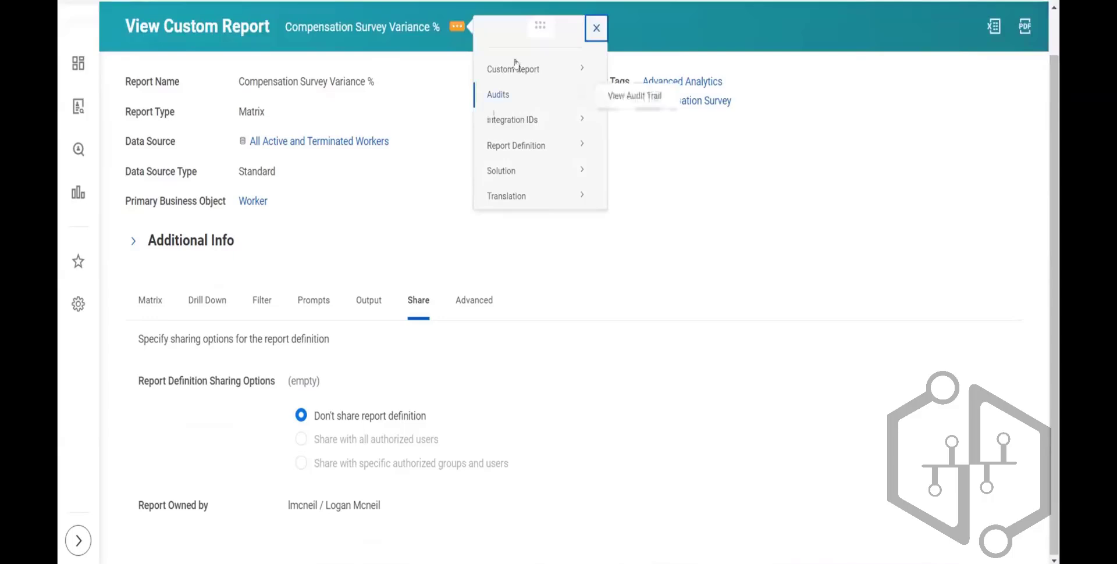
mouse_move(515, 69)
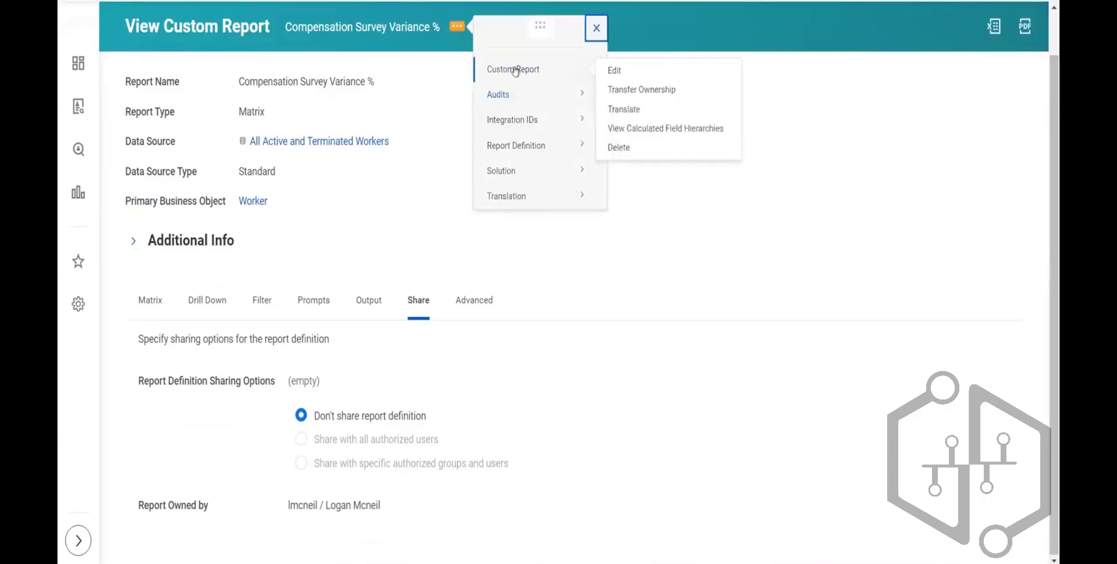
click(615, 71)
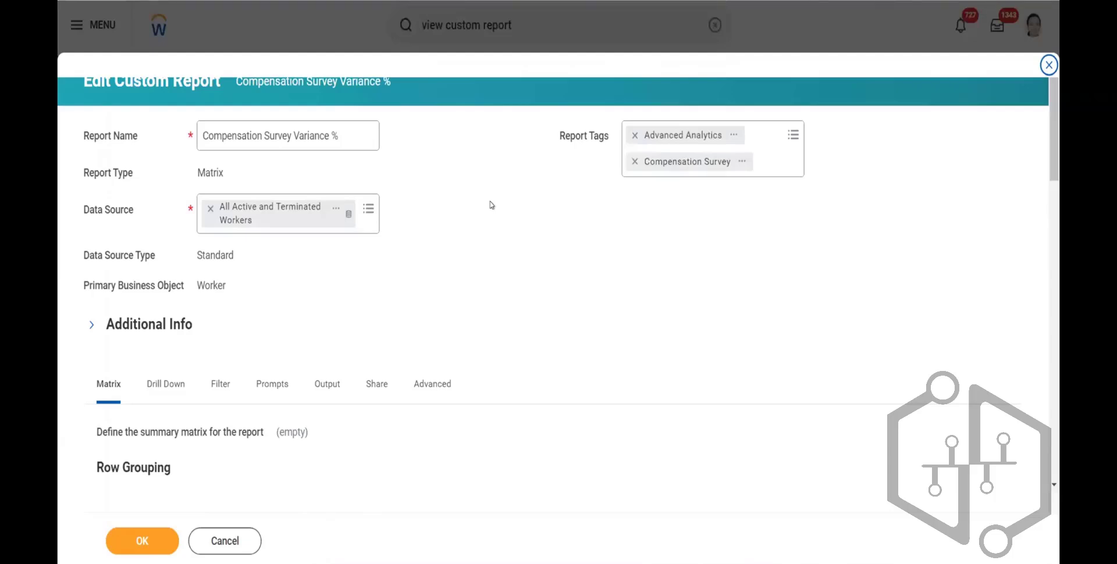
drag(1054, 164, 1054, 224)
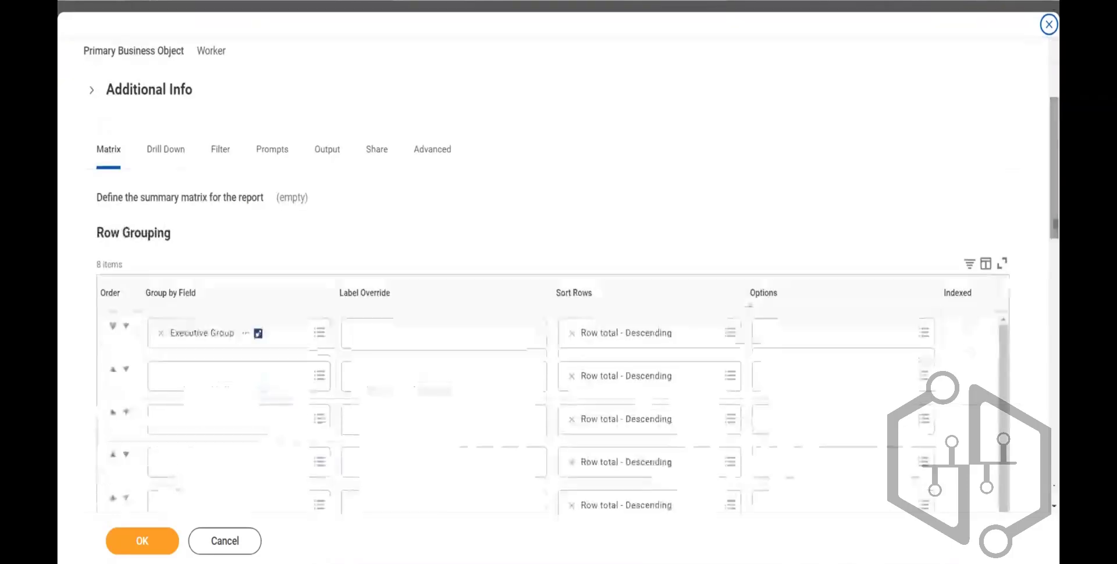
click(375, 150)
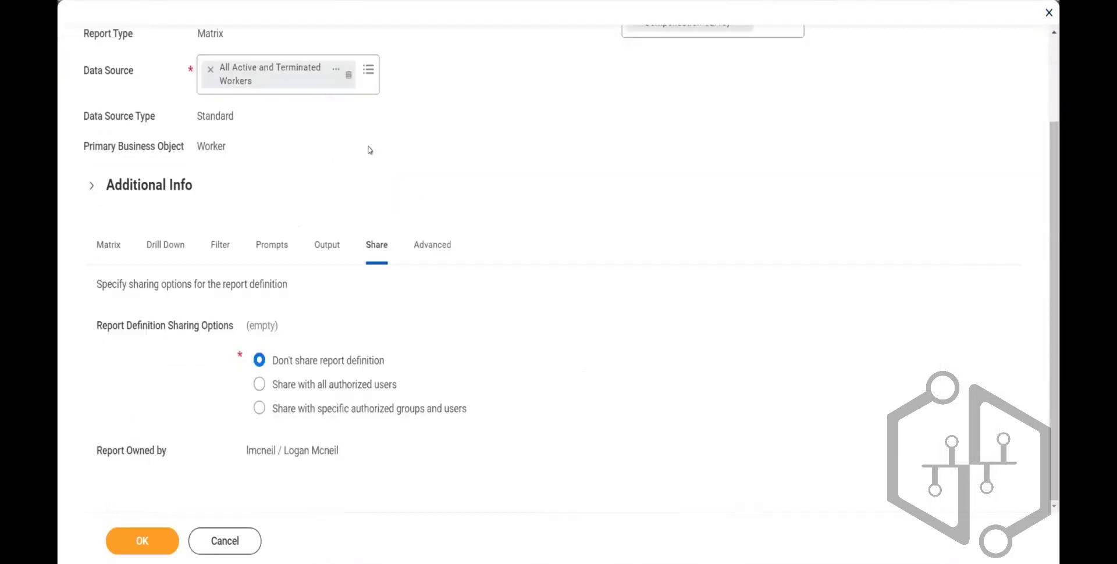
click(313, 385)
click(140, 537)
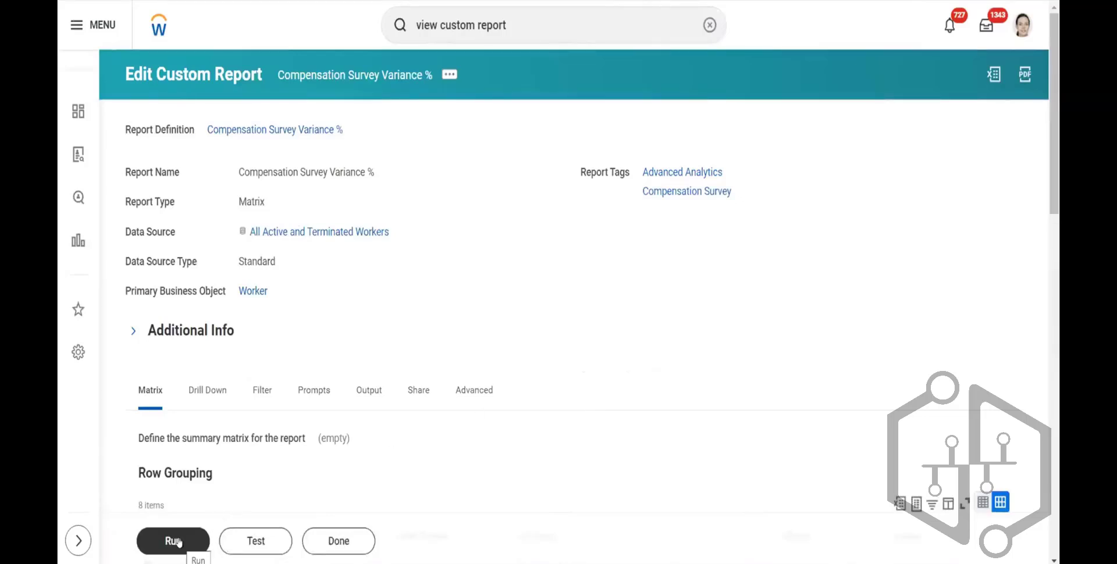
Run the Compensation Survey Variance % report and review its chart and the variance table by executive group
click(178, 542)
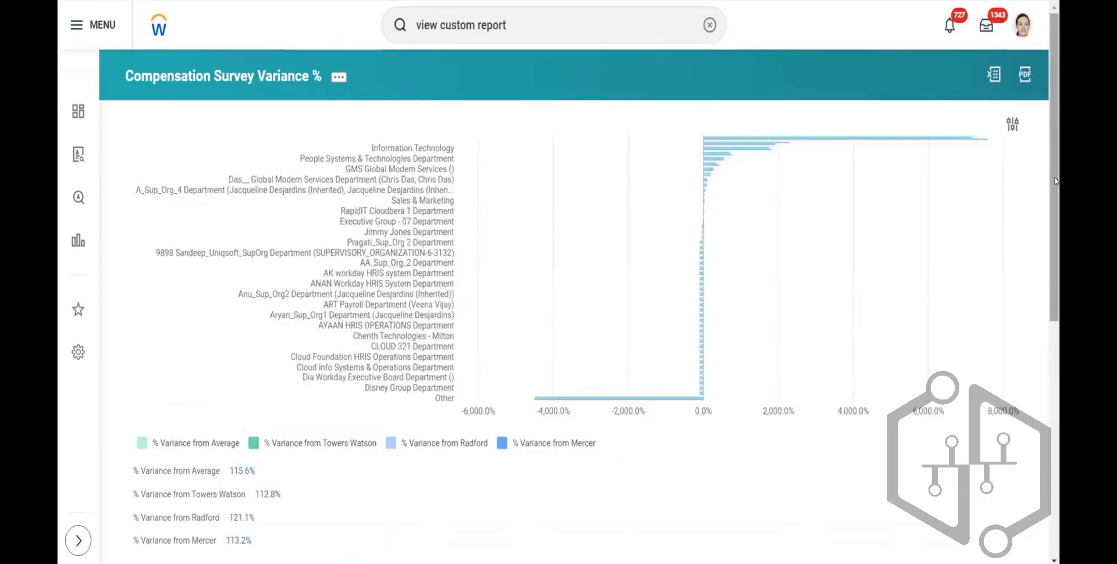
drag(1056, 181, 1054, 421)
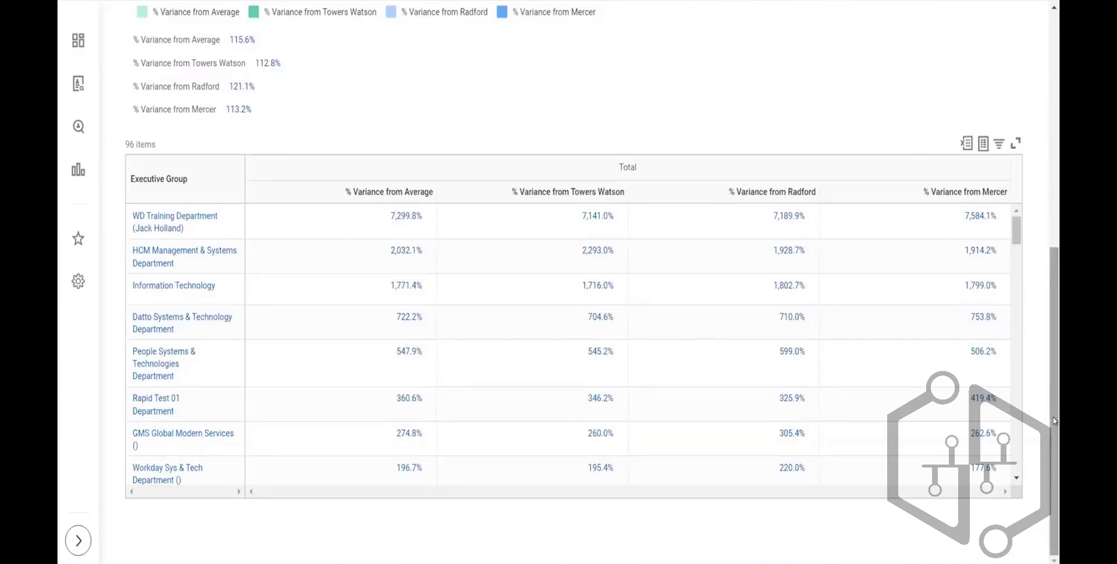
drag(1054, 421, 1058, 162)
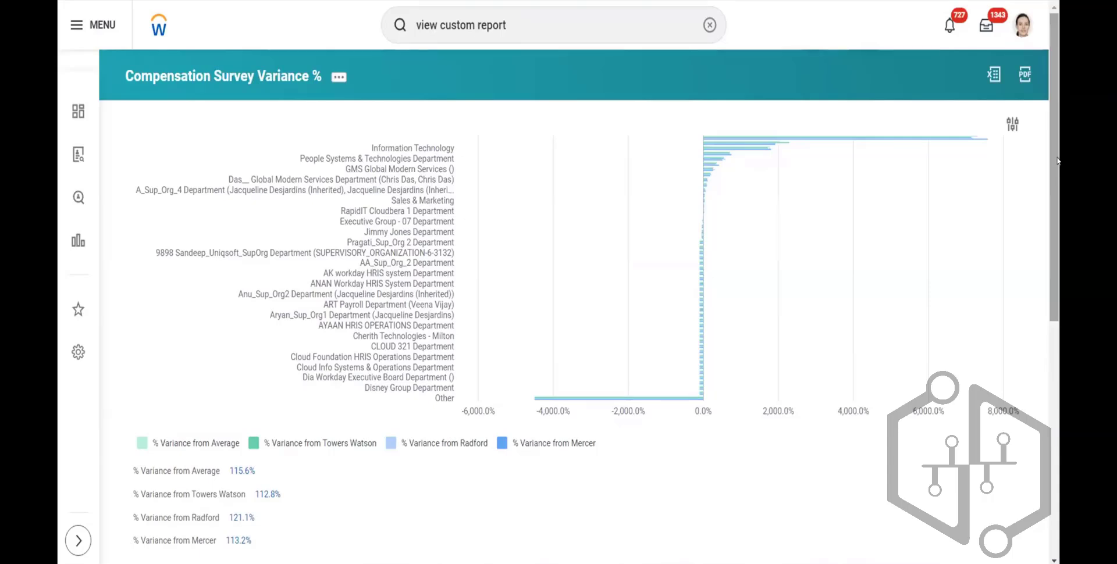
Open the signed-in user's own worker profile
click(1022, 24)
click(957, 176)
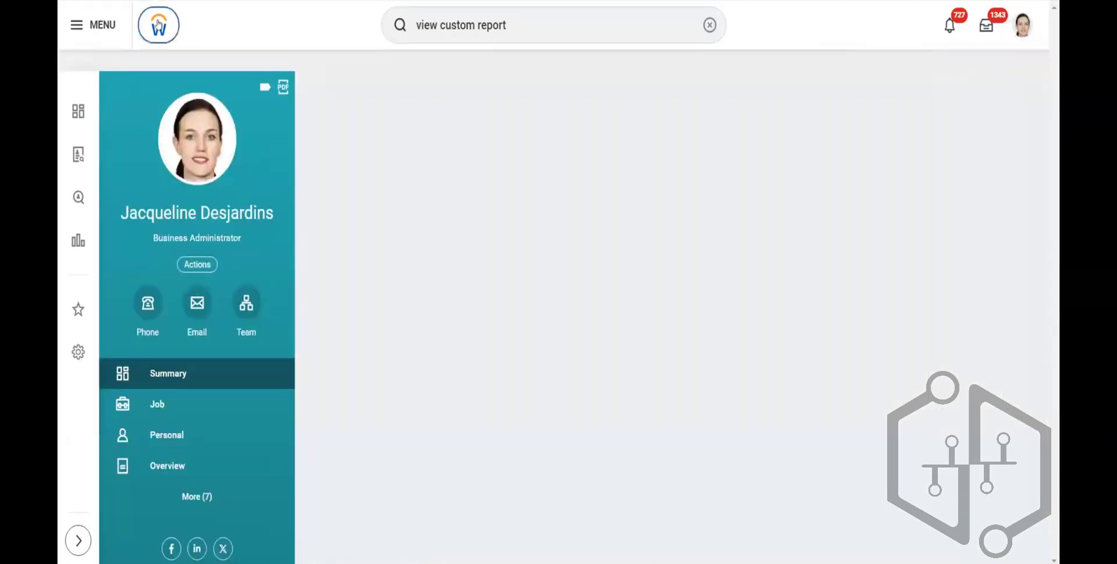
Reopen the signed-in user's worker profile, clear the old search text, and review the Total Rewards breakdown in its Compensation section
click(158, 24)
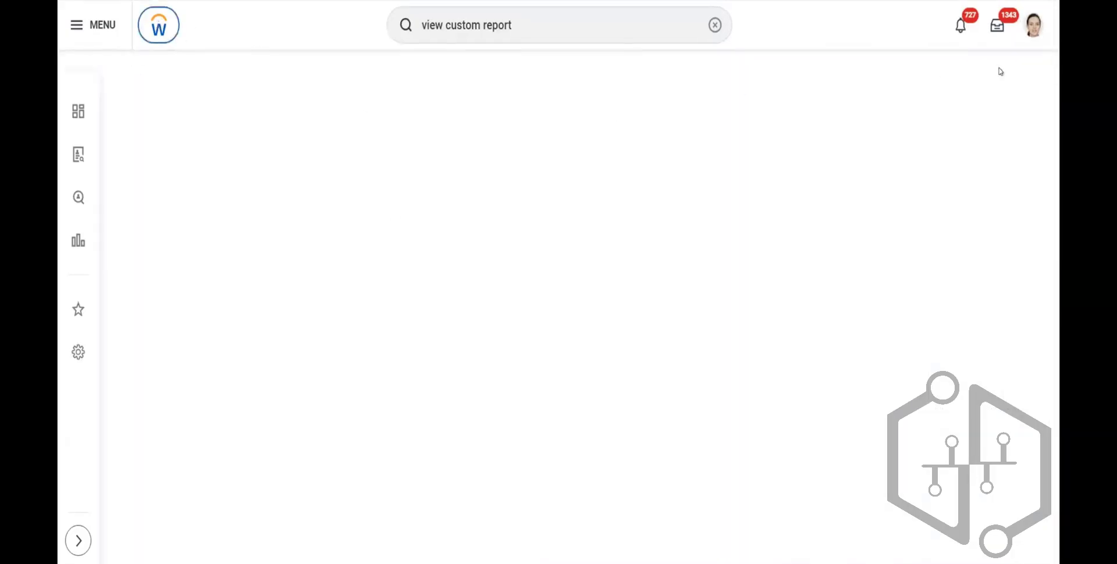
click(1037, 24)
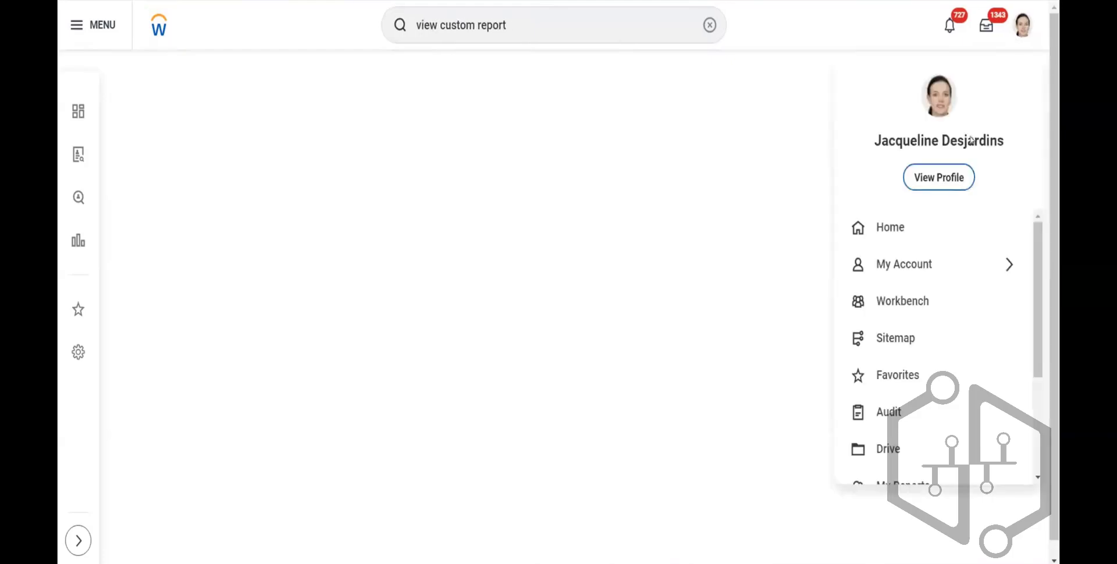
click(949, 176)
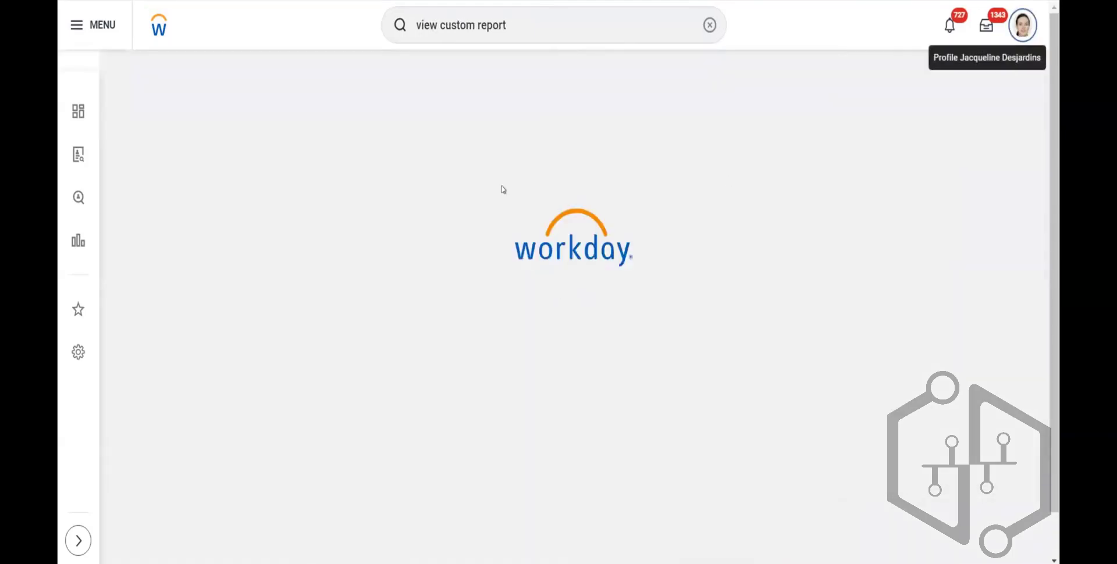
click(710, 24)
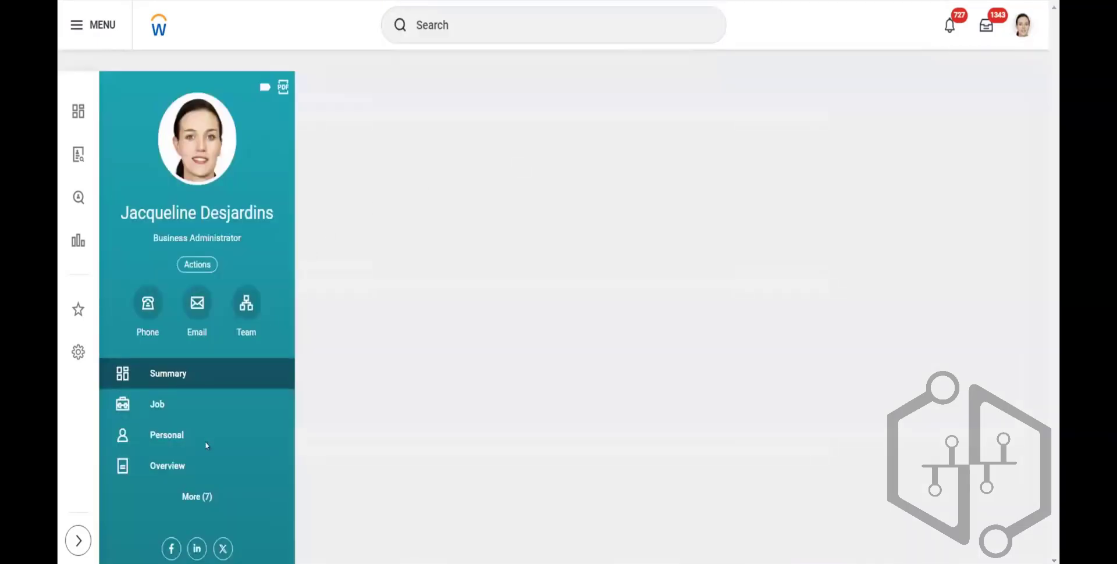
click(181, 498)
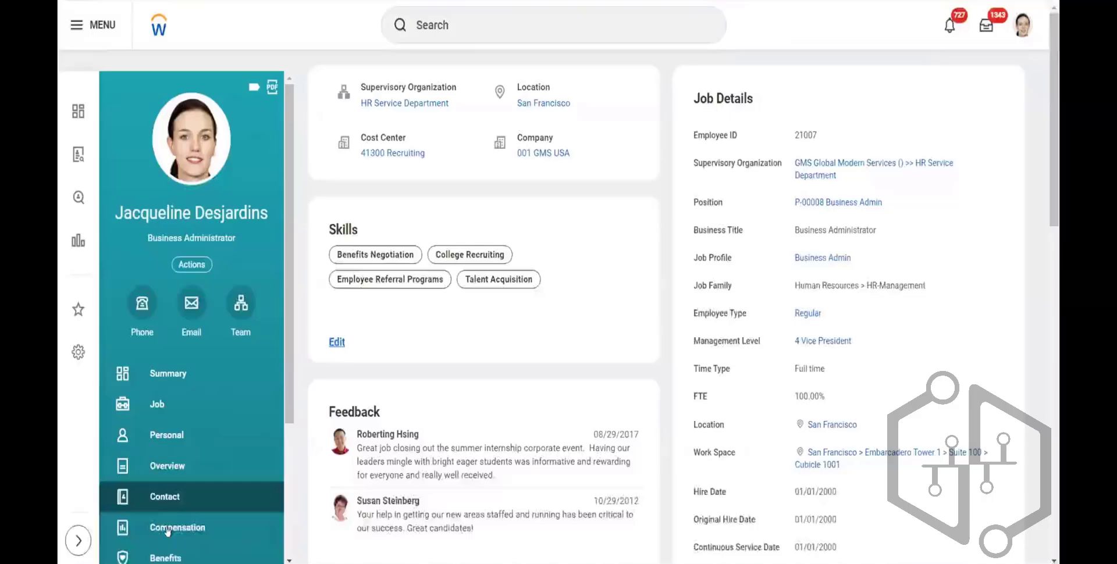
click(168, 528)
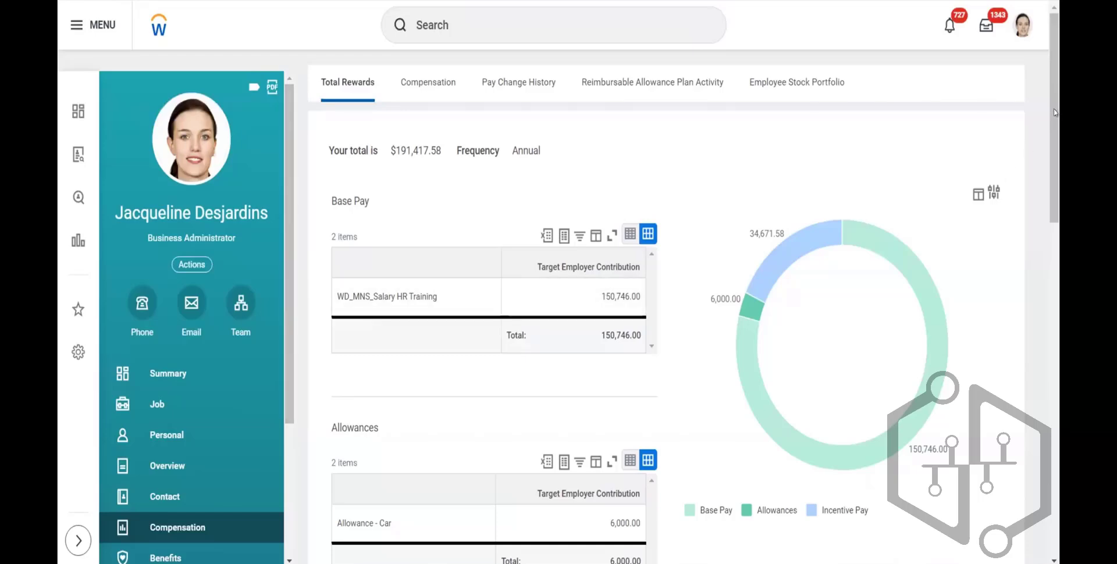
drag(1055, 113, 1056, 176)
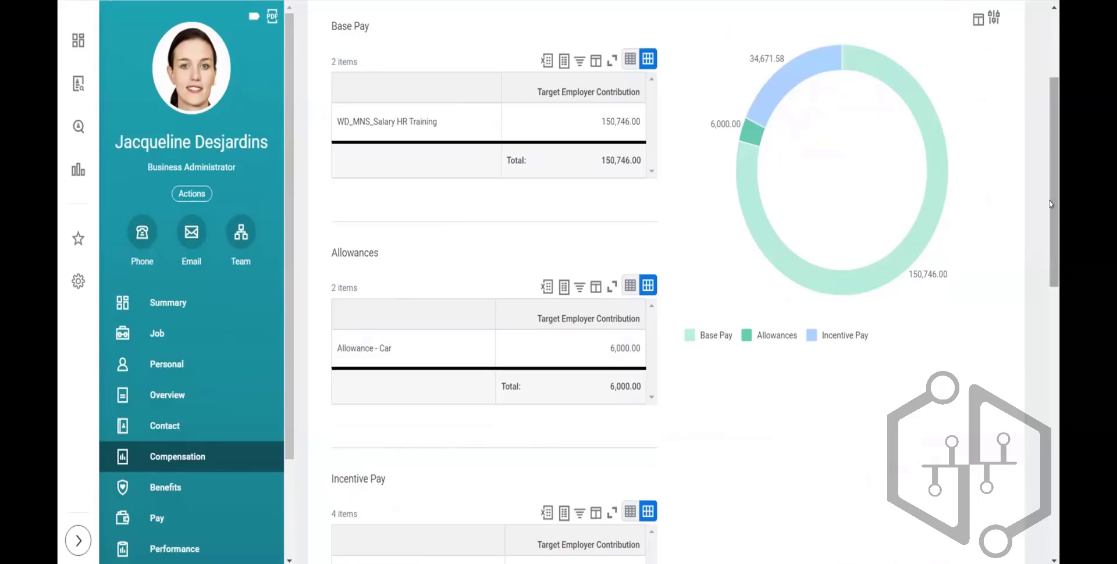
scroll(432, 87, up, 3)
Review the worker's compensation details, including totals, package, grade, pay range and plan assignments
click(431, 86)
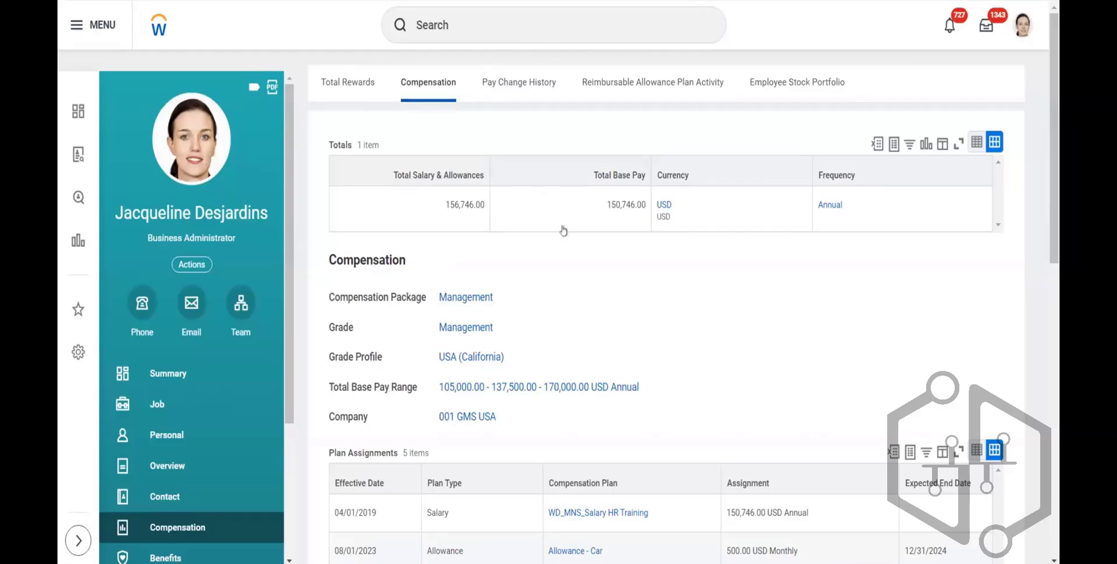
scroll(1054, 251, down, 1)
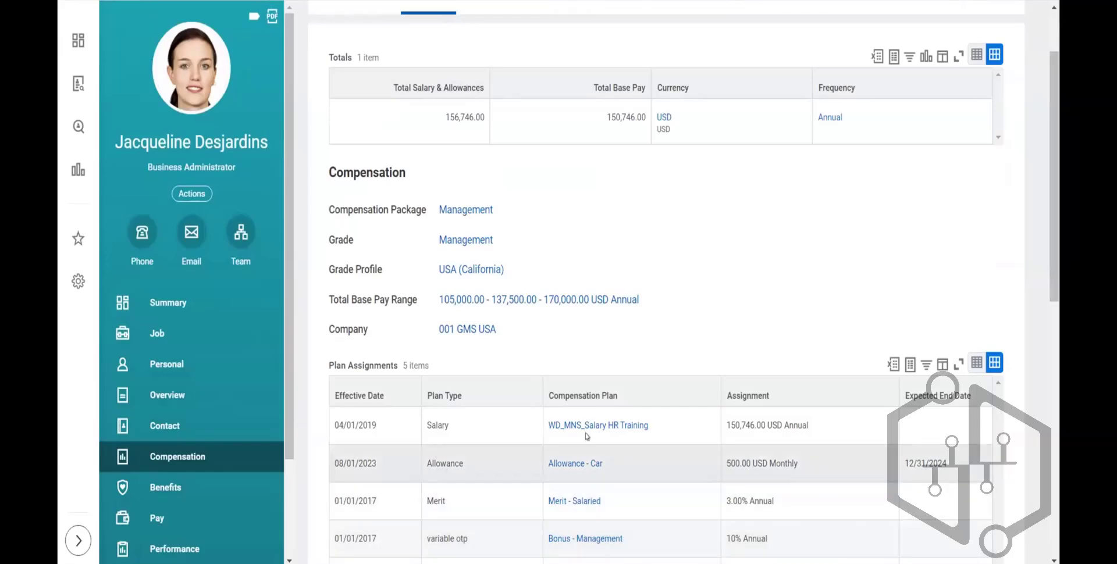
scroll(1055, 205, down, 2)
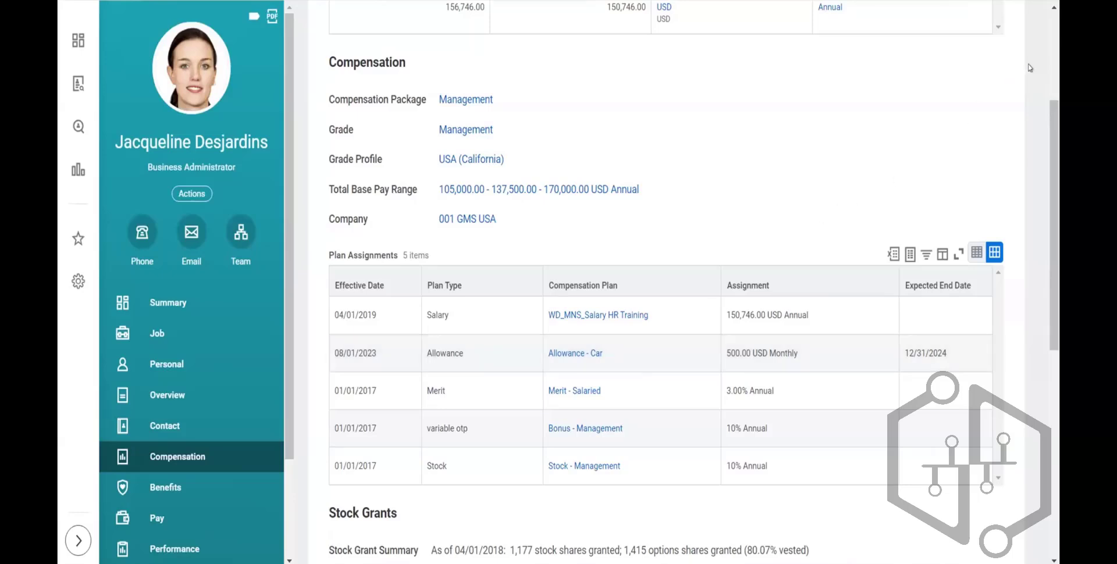
scroll(1058, 58, up, 3)
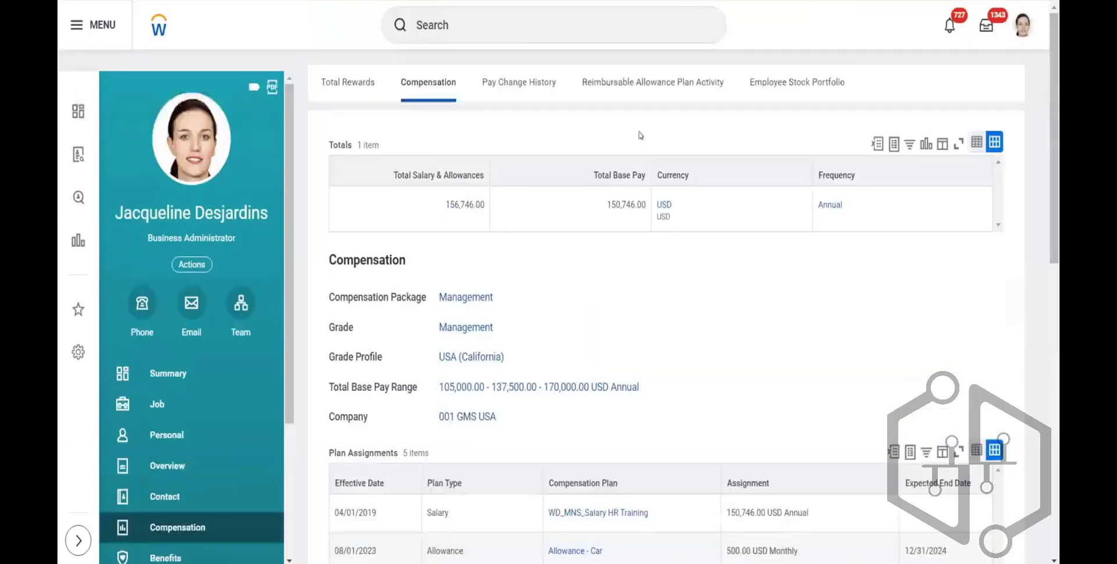
Return to the home page and reopen the Compensation section of the signed-in user's worker profile
click(156, 26)
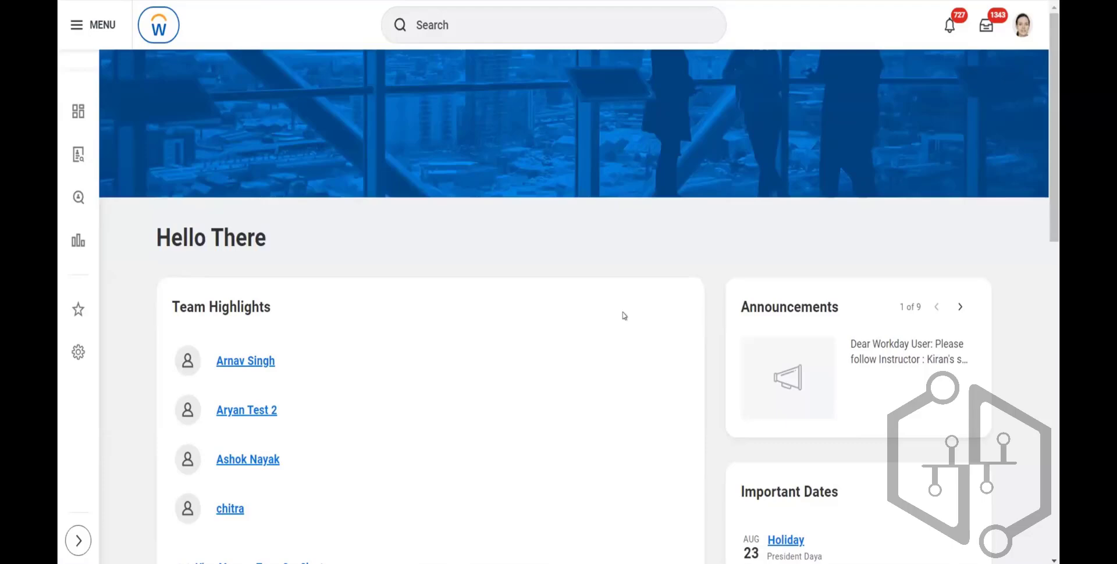
click(1018, 38)
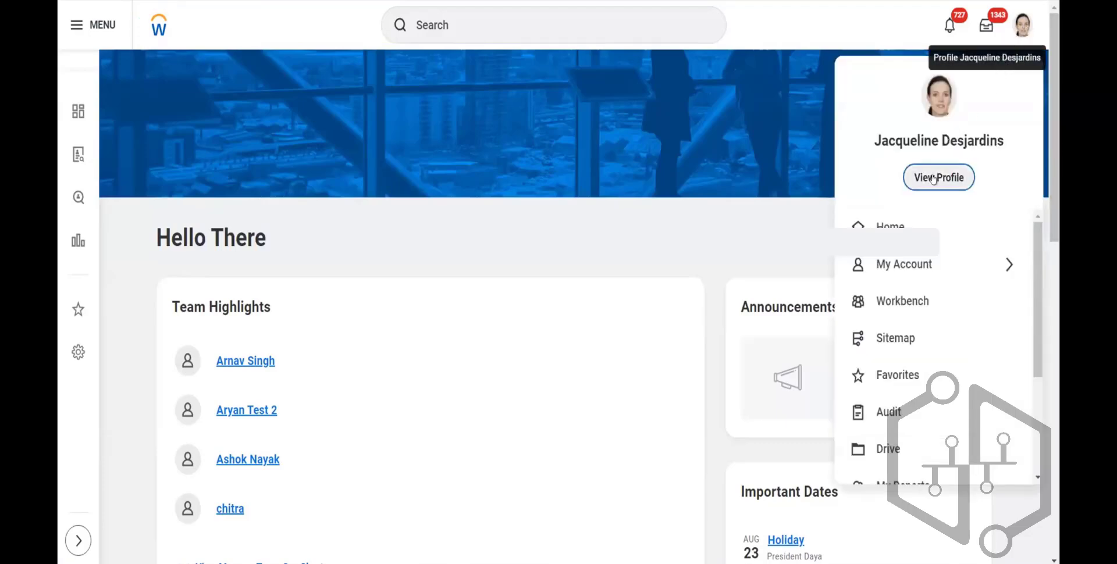
click(933, 179)
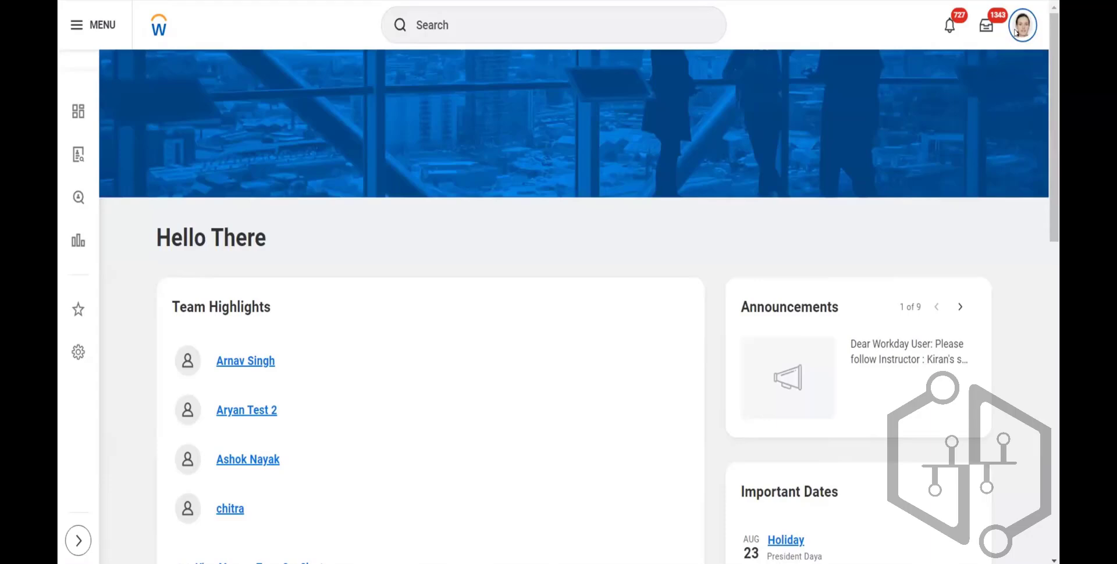
click(1027, 25)
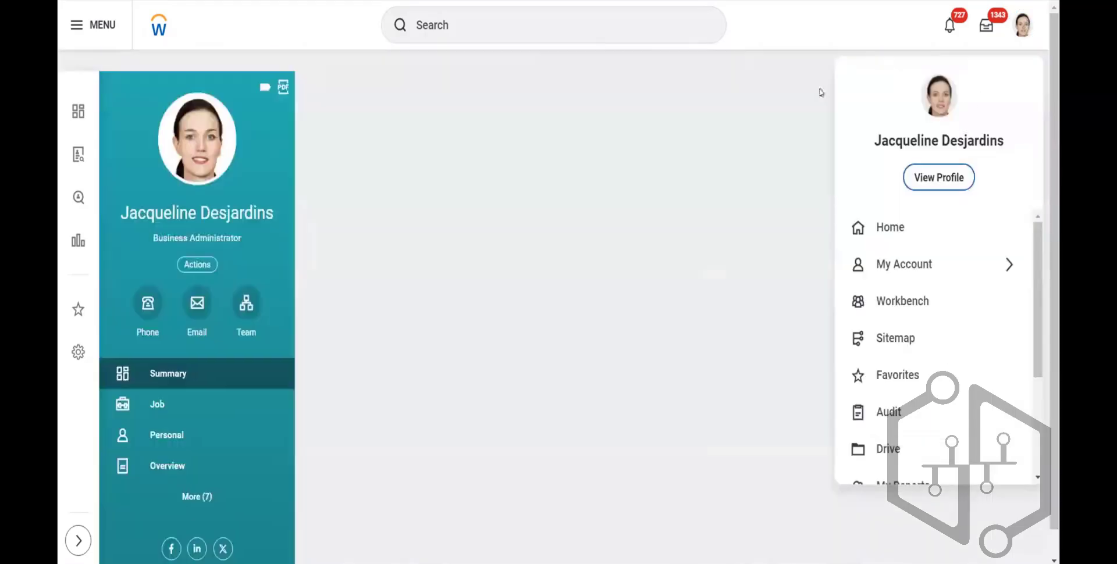
click(433, 151)
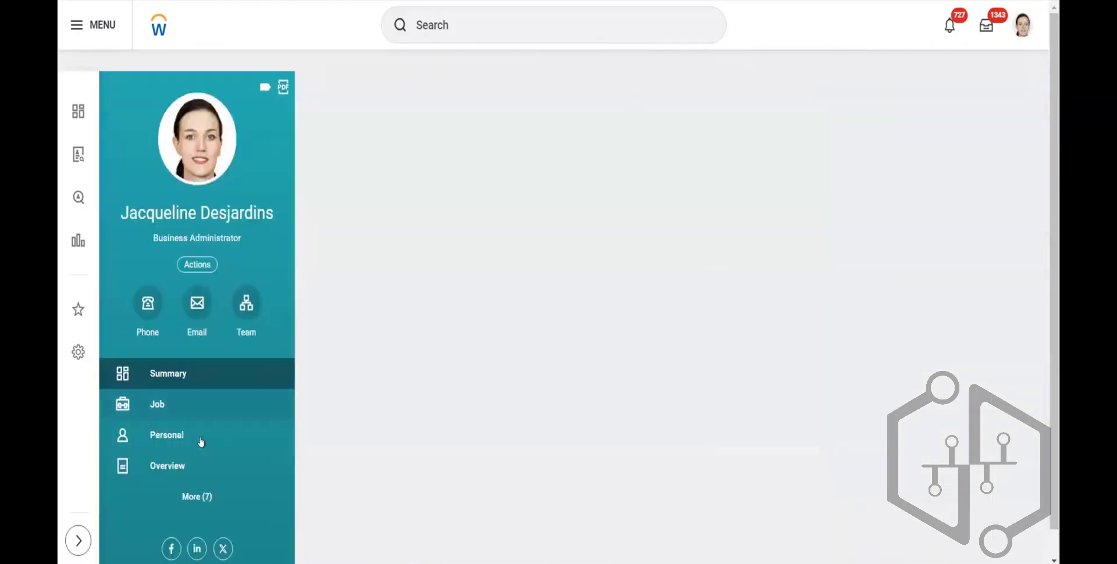
click(181, 497)
click(179, 496)
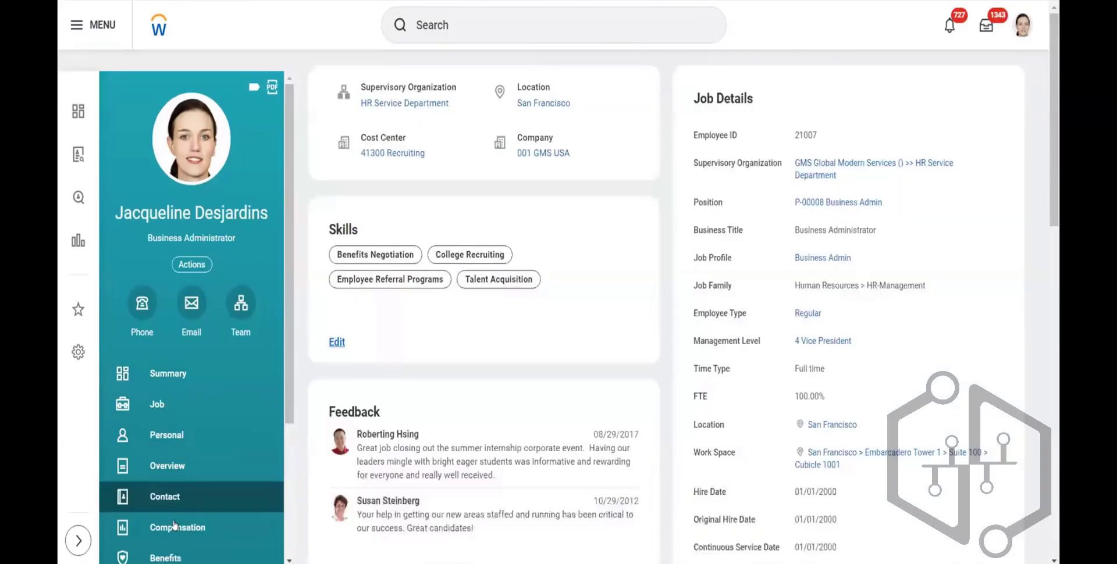
click(174, 526)
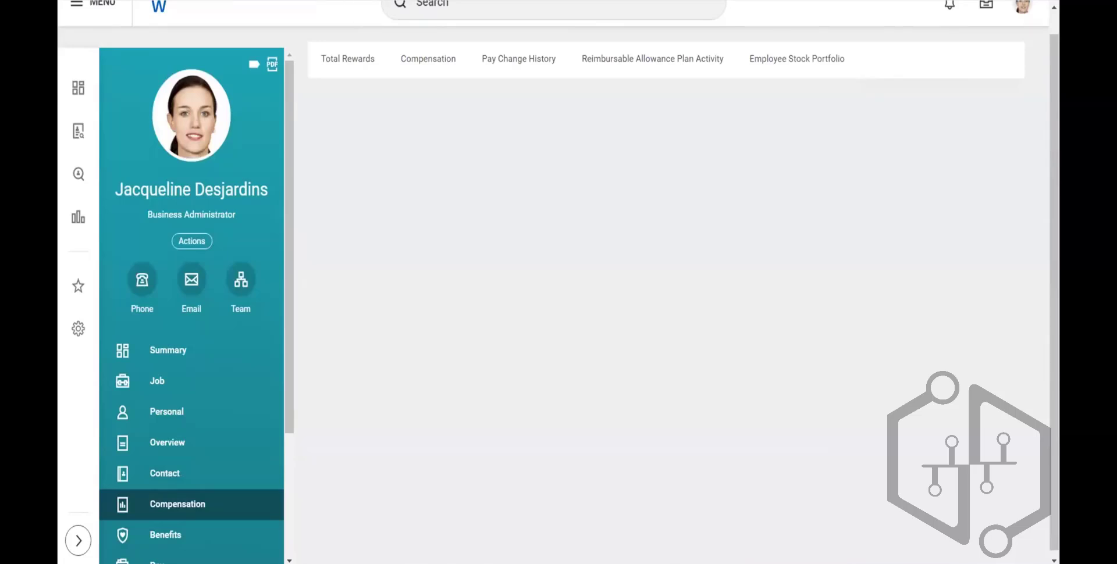
Duplicate the browser tab and use the two copies to view the worker's Total Rewards and the package and grade details
right_click(333, 1)
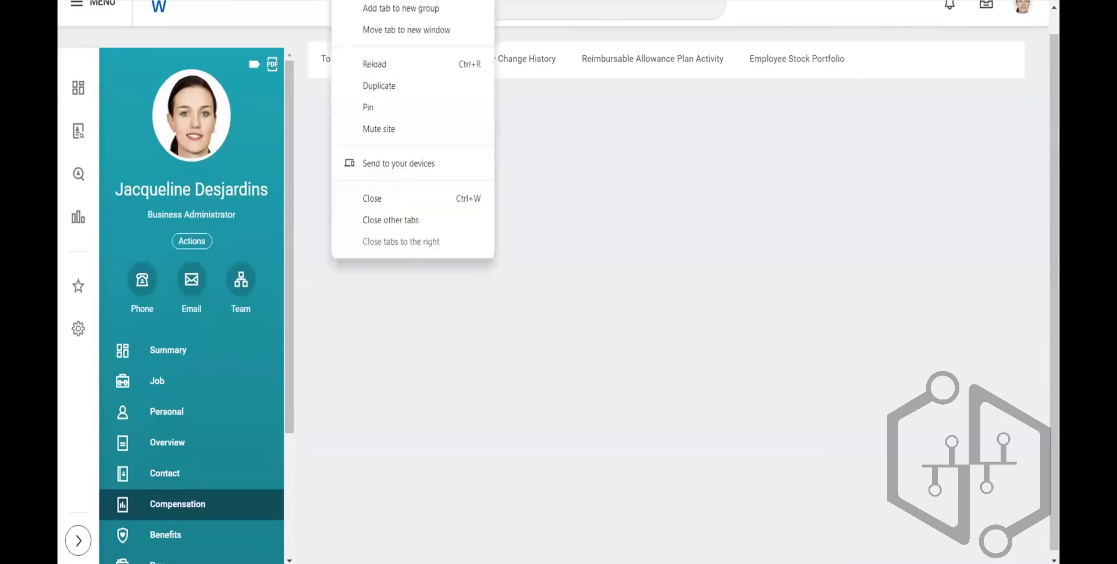
click(368, 84)
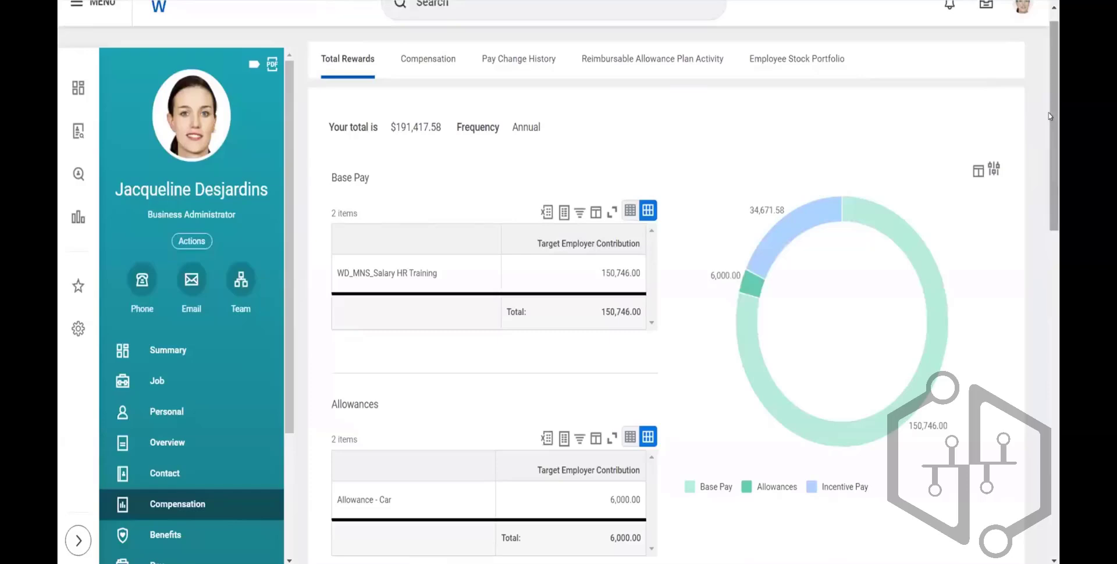
scroll(679, 327, down, 1)
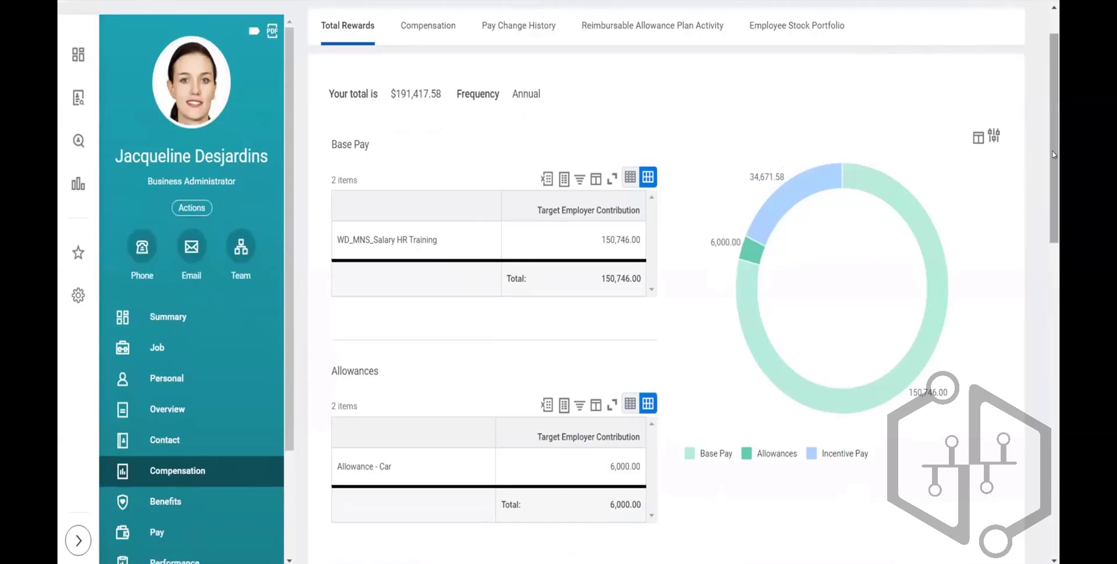
drag(1054, 149, 1054, 39)
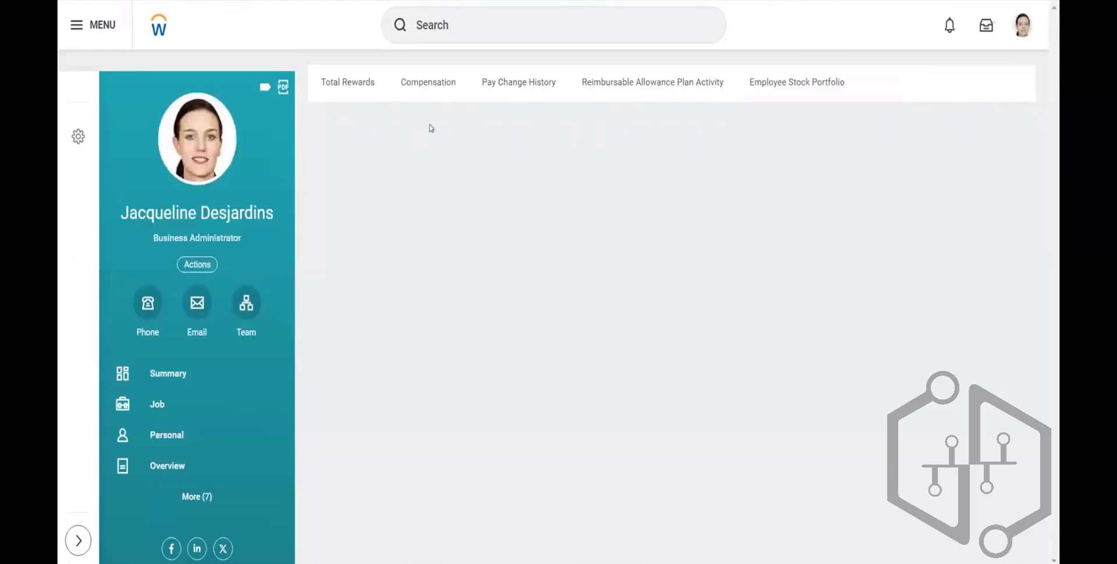
click(424, 88)
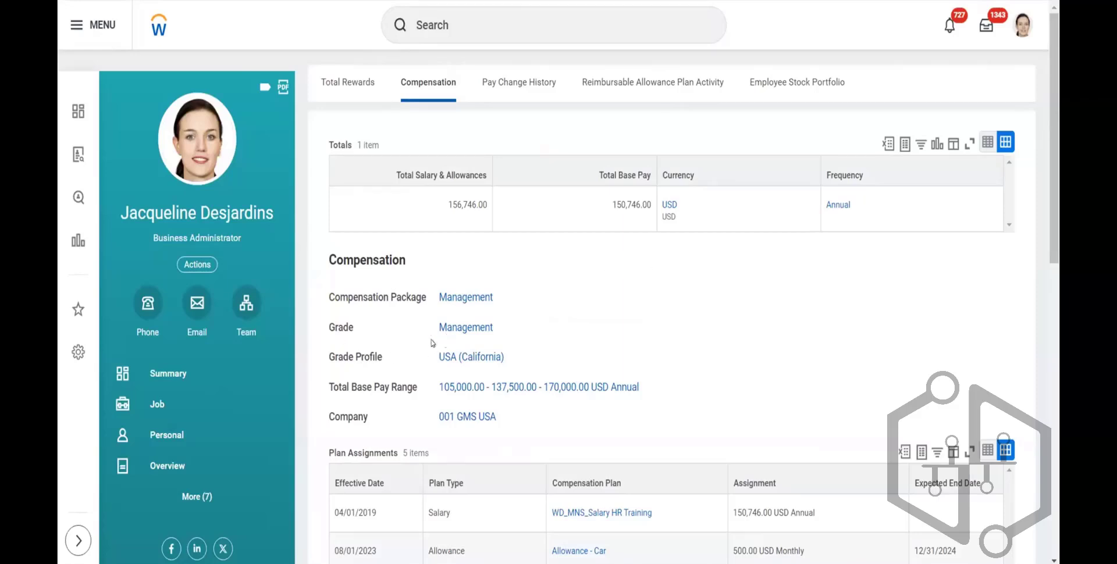
mouse_move(478, 327)
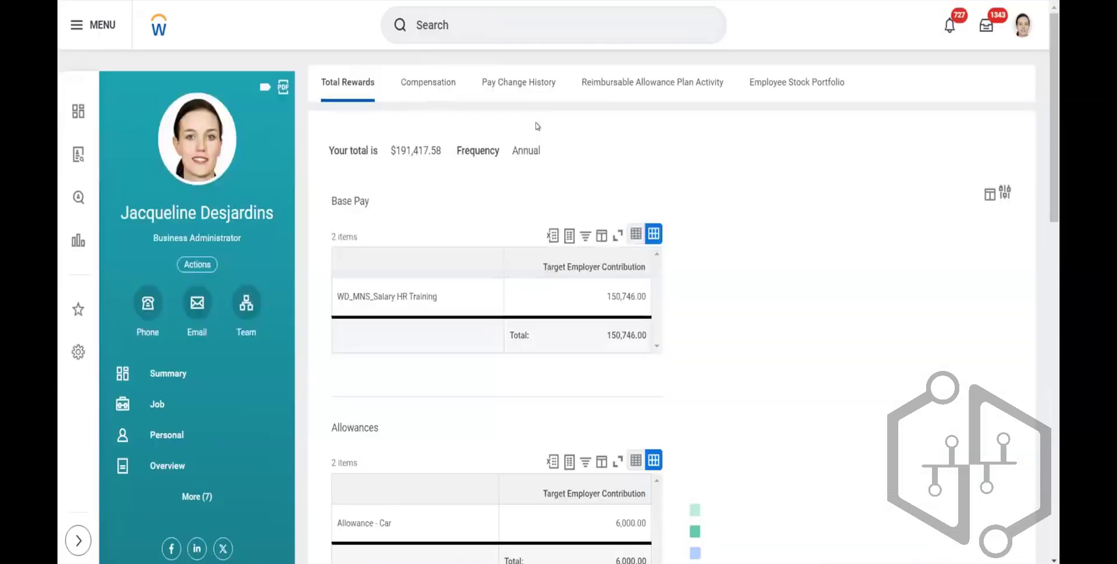
Search for "Create compensation Grade" and open the Create Compensation Grade task
click(466, 28)
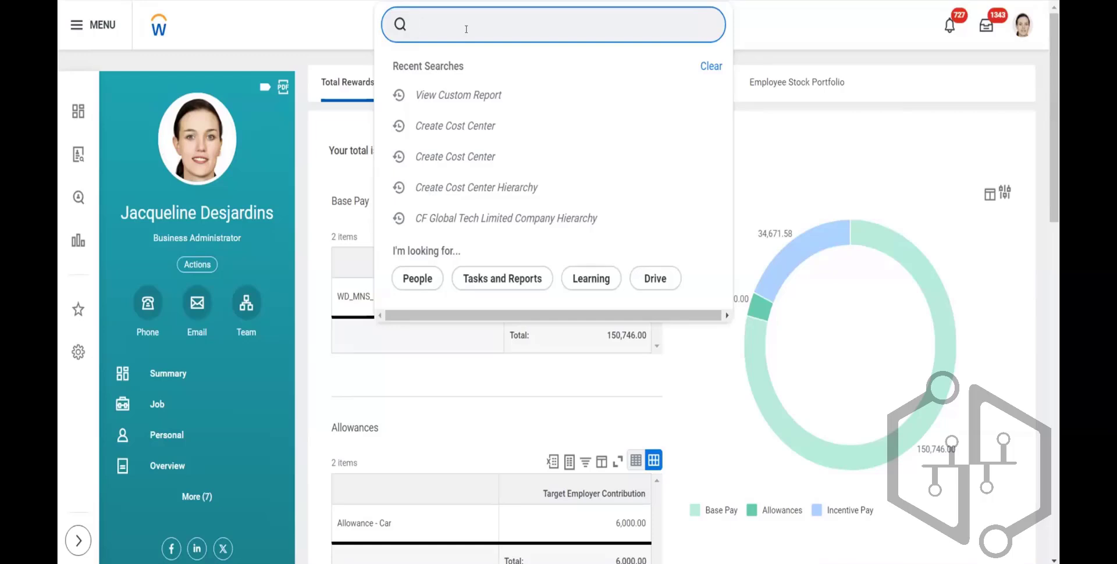
text(rete)
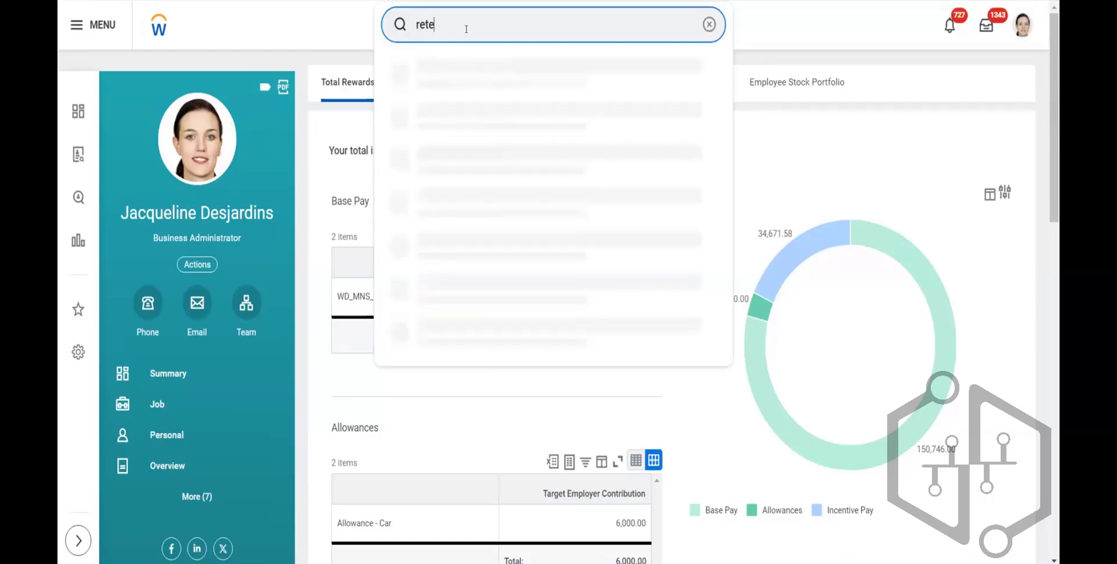
key(BackSpace)
key(BackSpace)
key(BackSpace)
key(BackSpace)
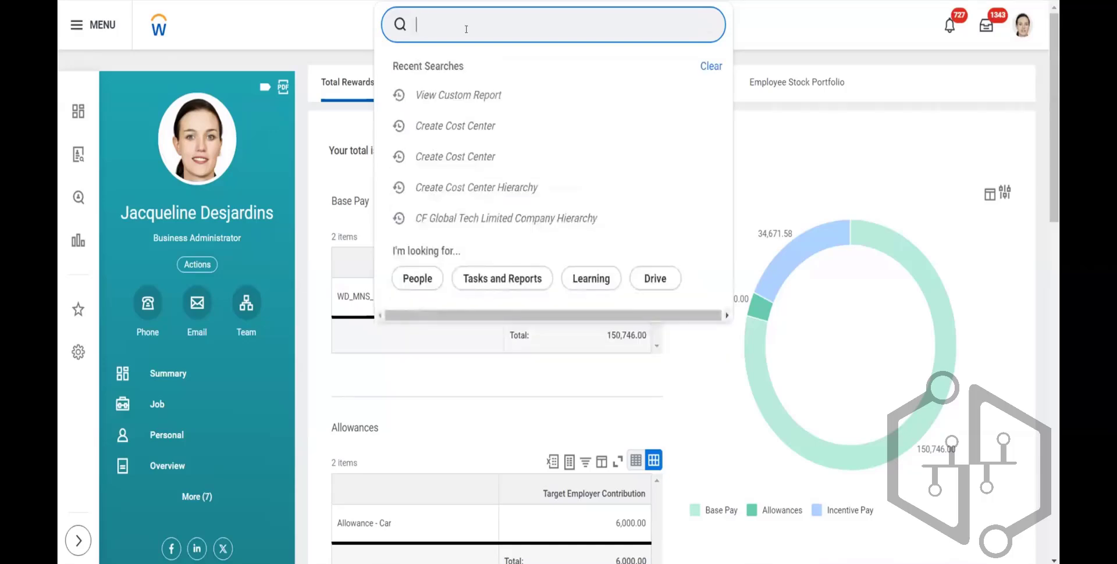
text(Create)
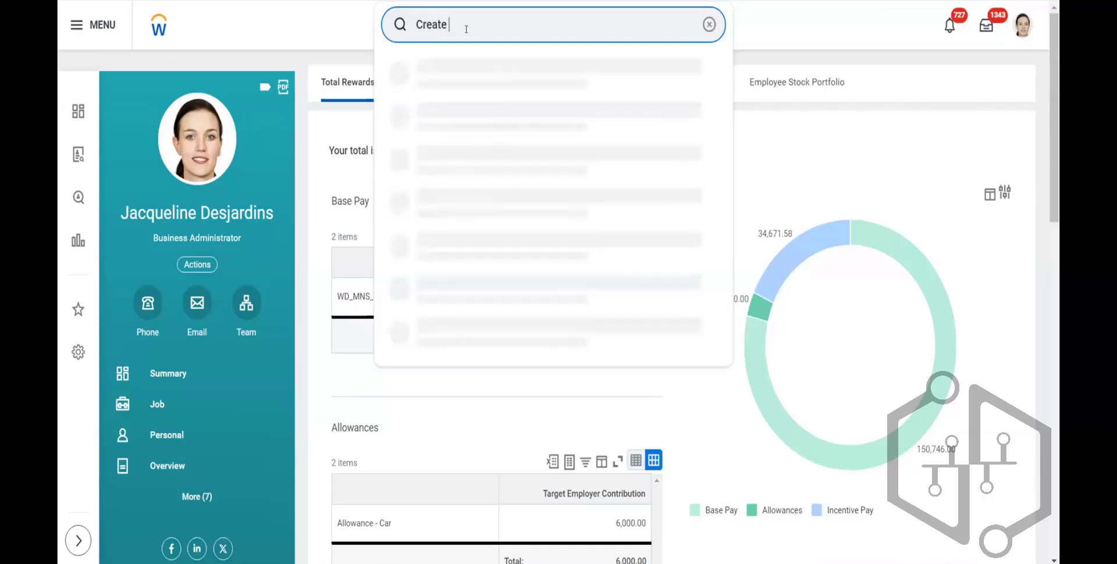
text( compensation Gade)
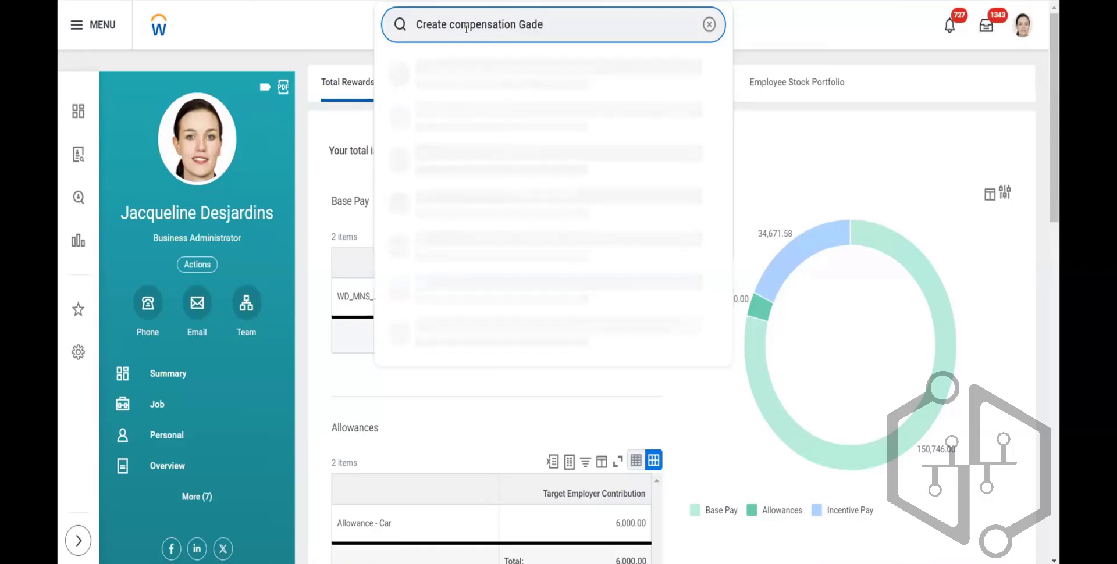
key(BackSpace)
key(BackSpace)
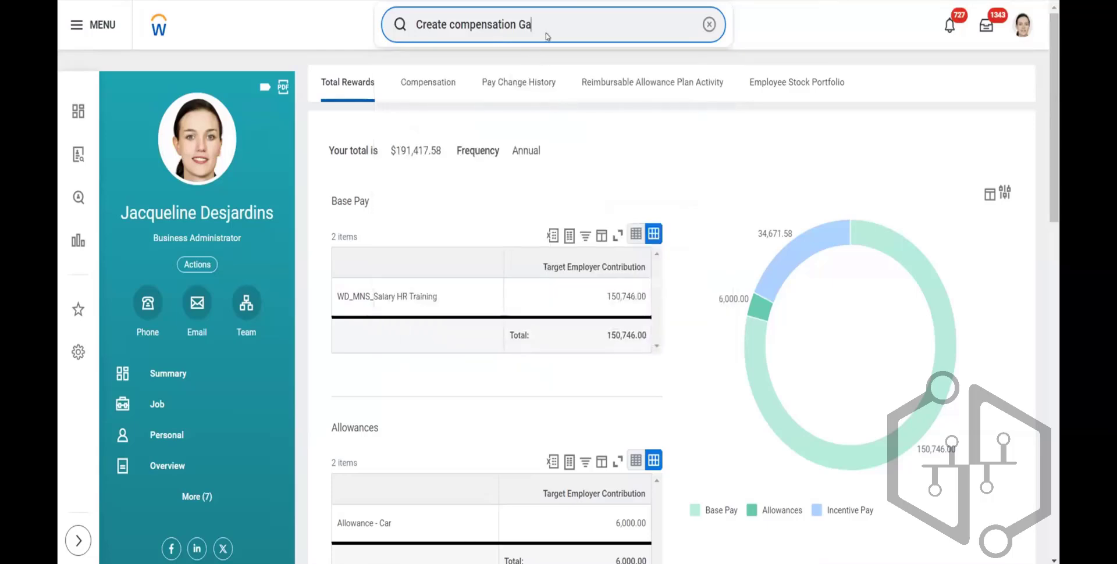
key(BackSpace)
text(rade)
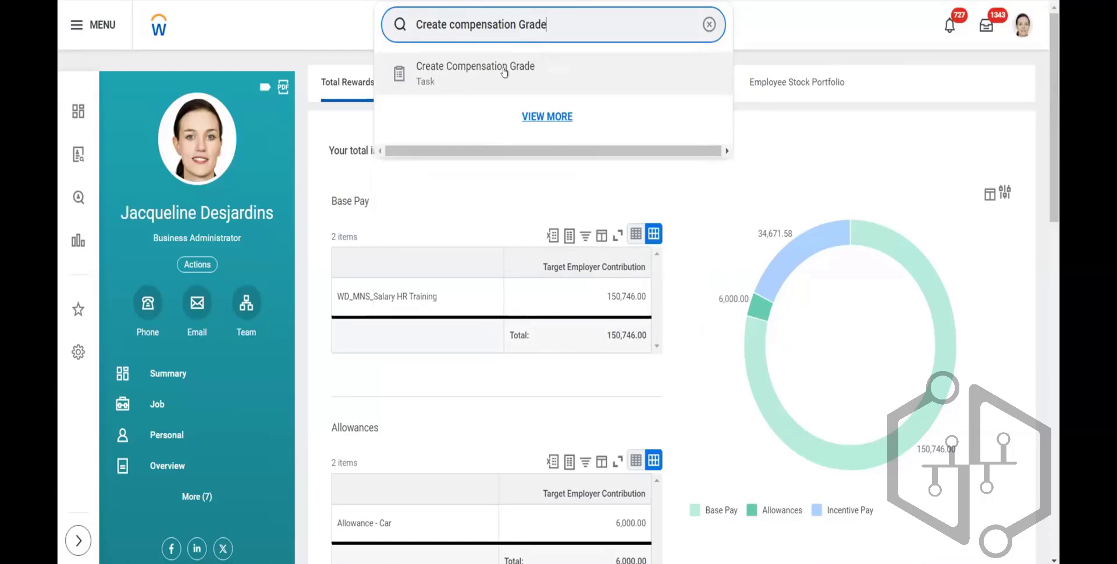
click(531, 73)
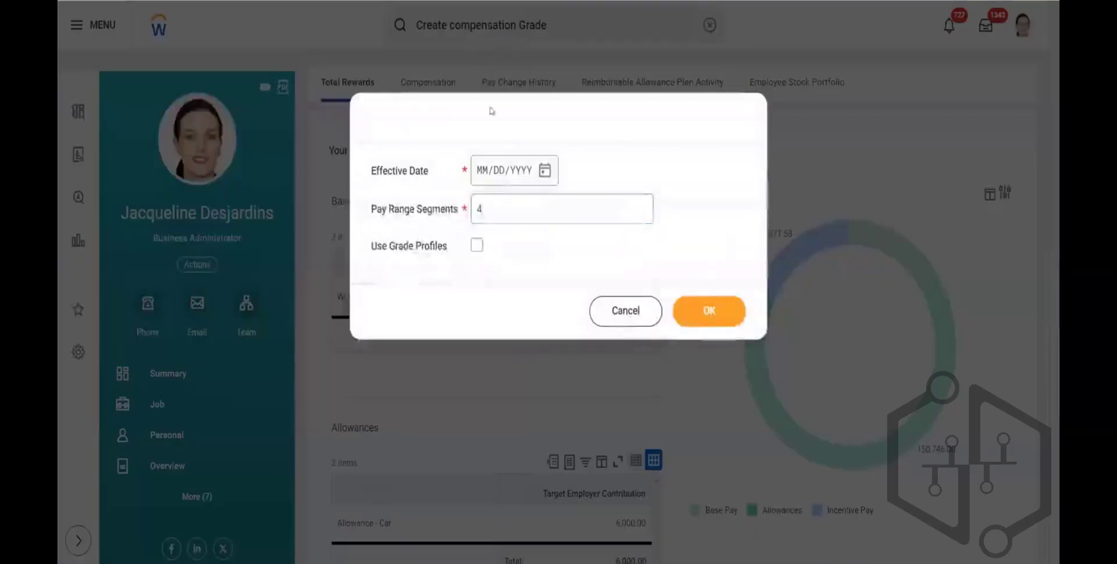
Set the new compensation grade's effective date to 01/01/1900
click(545, 170)
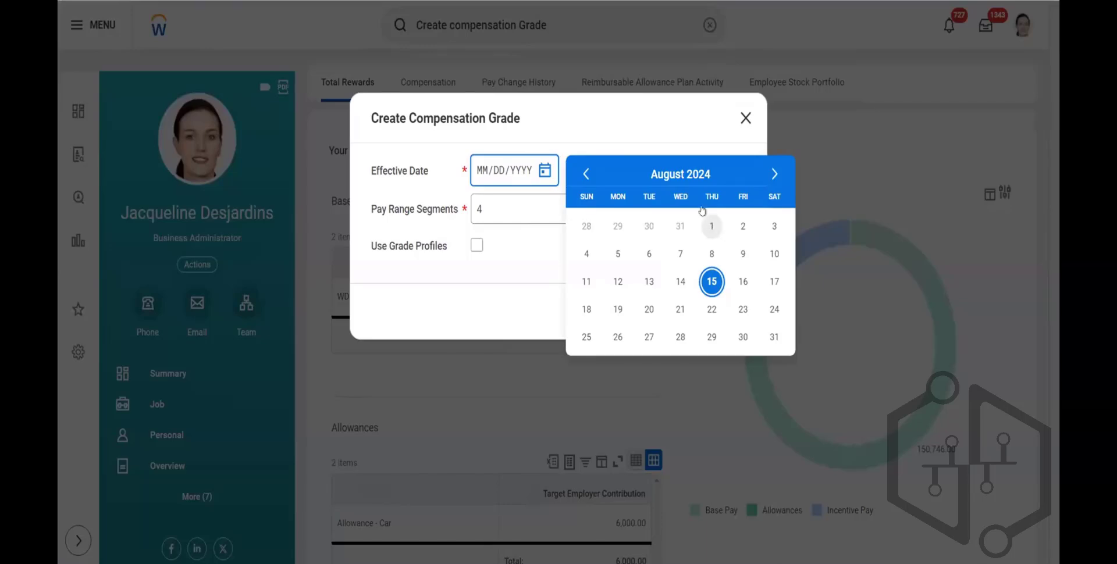
click(481, 170)
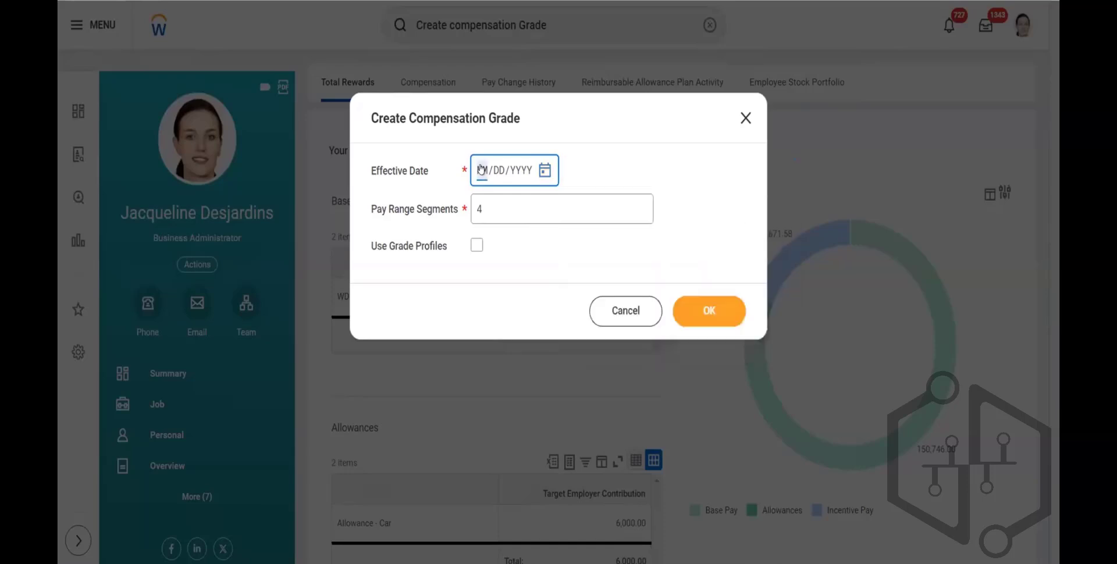
text(01/01/1900)
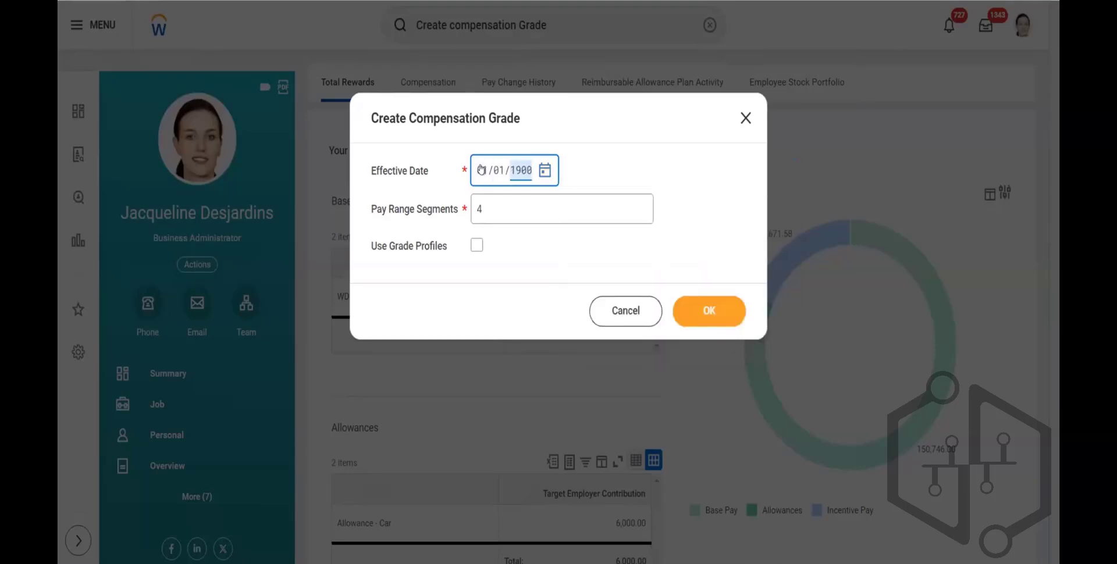
Set the number of pay range segments for the new compensation grade to 4
click(604, 170)
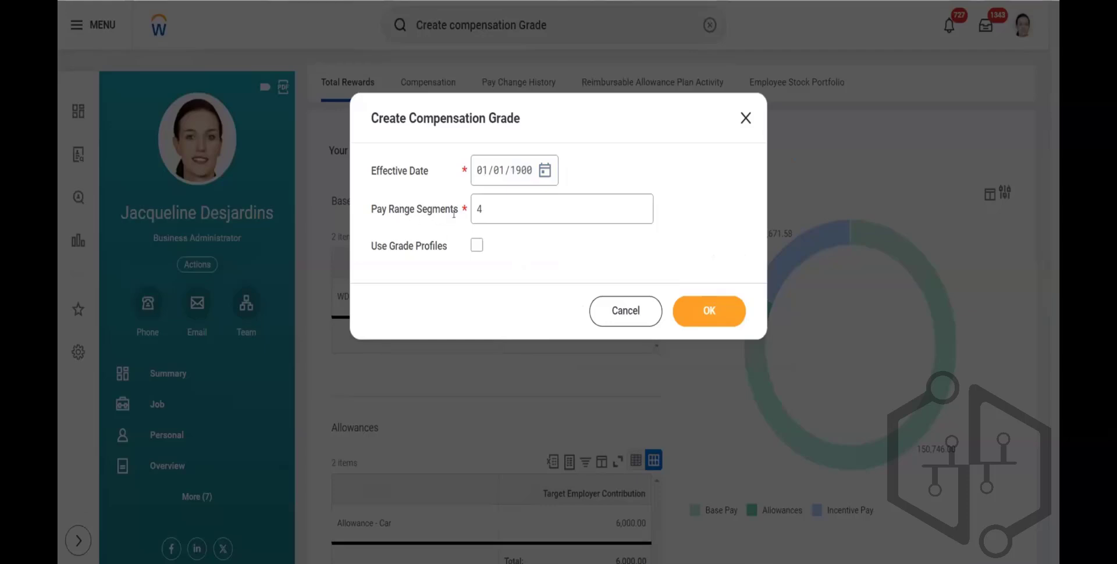
click(493, 204)
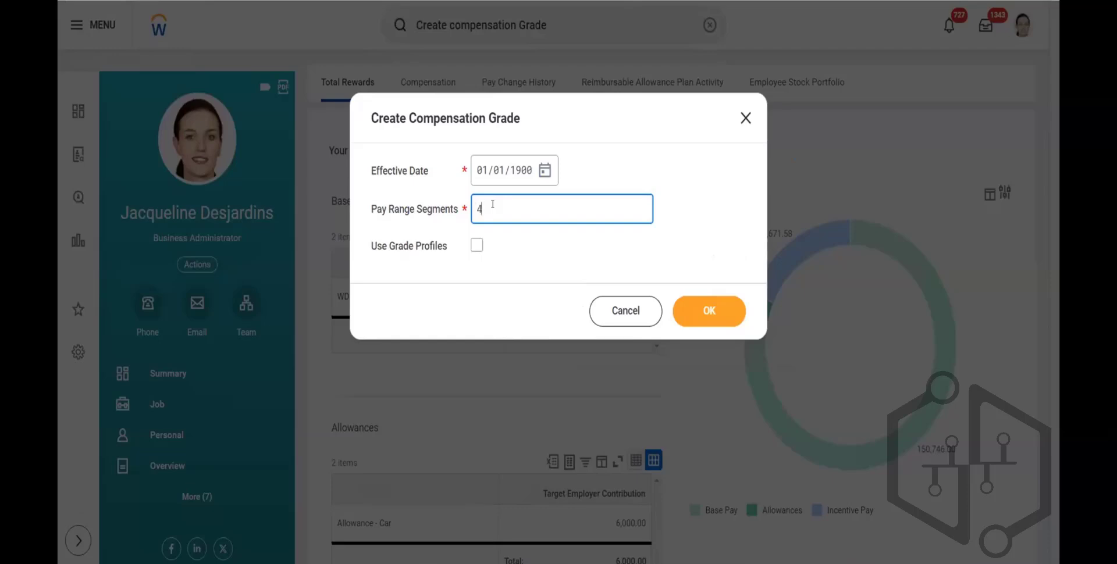
key(BackSpace)
text(3)
key(BackSpace)
text(4)
Enable Use Grade Profiles for the new compensation grade and proceed to its detail form
click(476, 246)
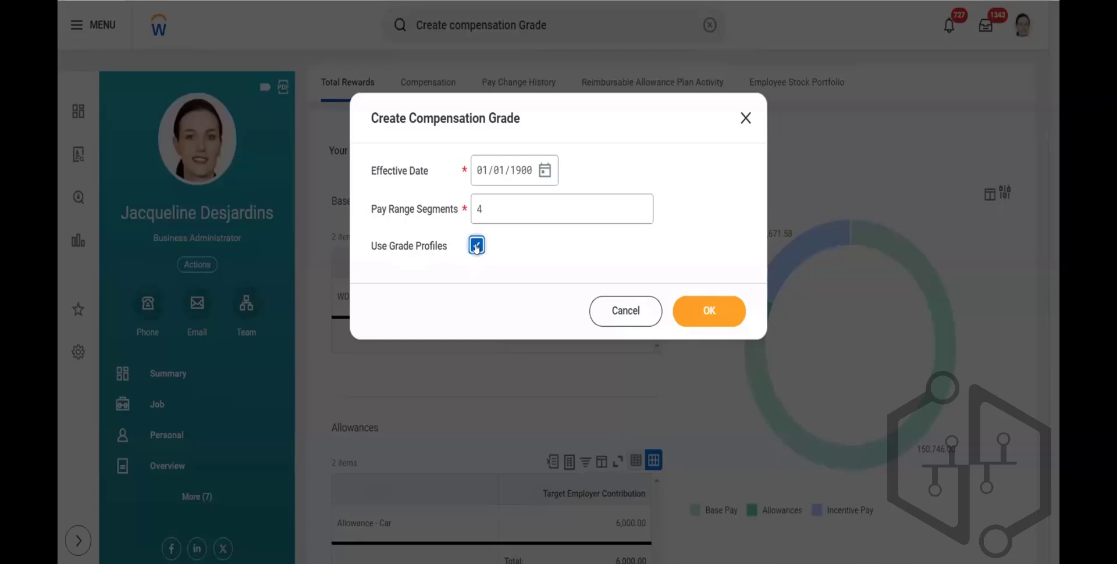
click(477, 247)
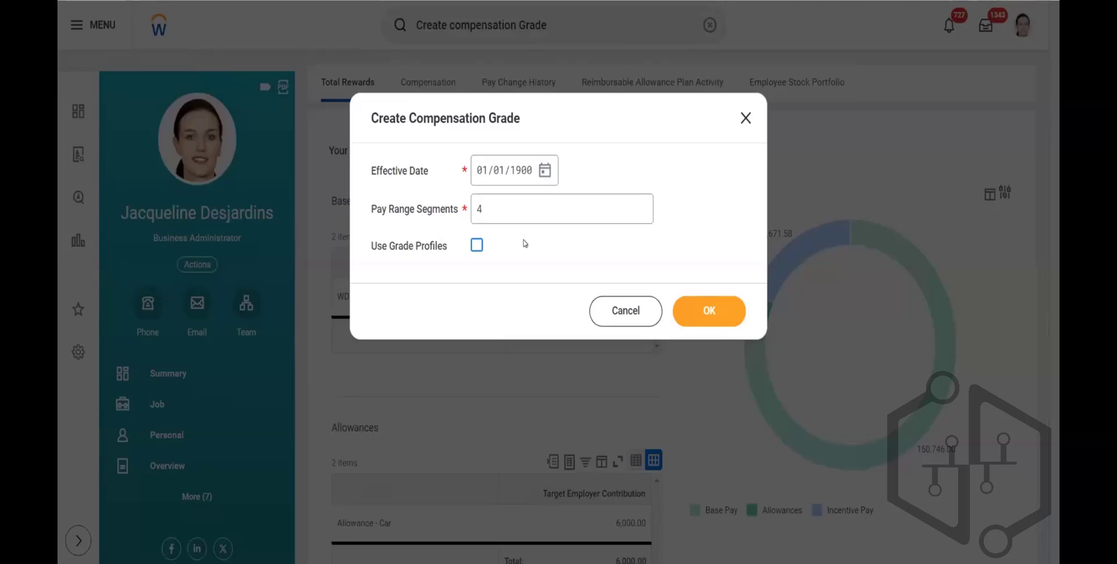
click(476, 246)
click(710, 310)
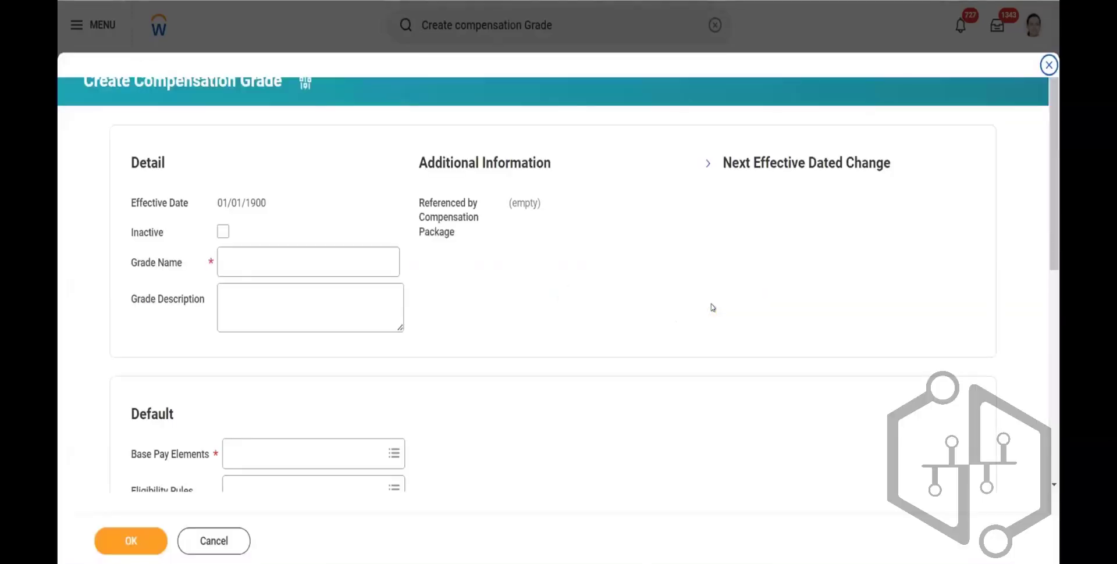
Fill in the grade name as a first name followed by "Expert" in the grade details
click(242, 259)
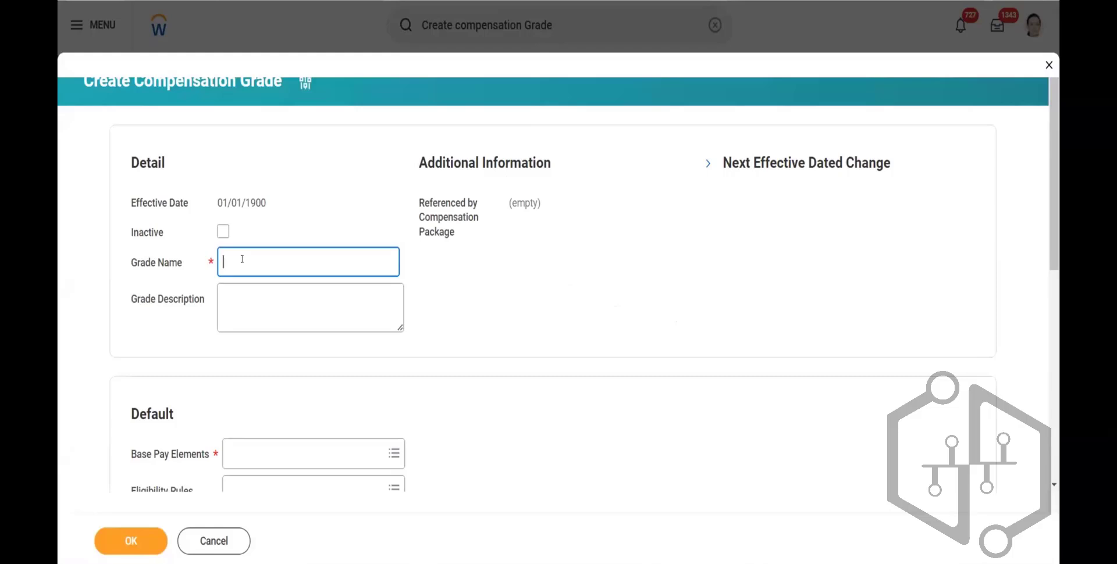
text(Raj)
text( Pro)
text(fessiona)
key(BackSpace)
key(BackSpace)
key(BackSpace)
key(BackSpace)
key(BackSpace)
key(BackSpace)
key(BackSpace)
key(BackSpace)
key(BackSpace)
key(BackSpace)
key(BackSpace)
key(BackSpace)
text(EXpert)
click(247, 260)
key(BackSpace)
text(x)
click(244, 284)
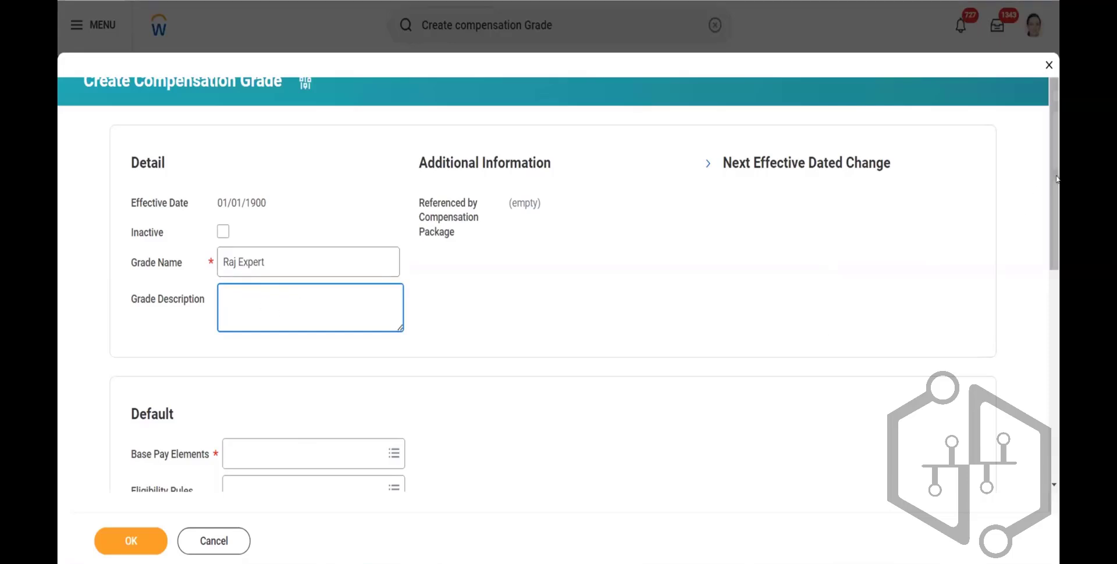
Search for "Base pay" and assign Base Pay as the grade's default base pay element
scroll(1055, 221, down, 3)
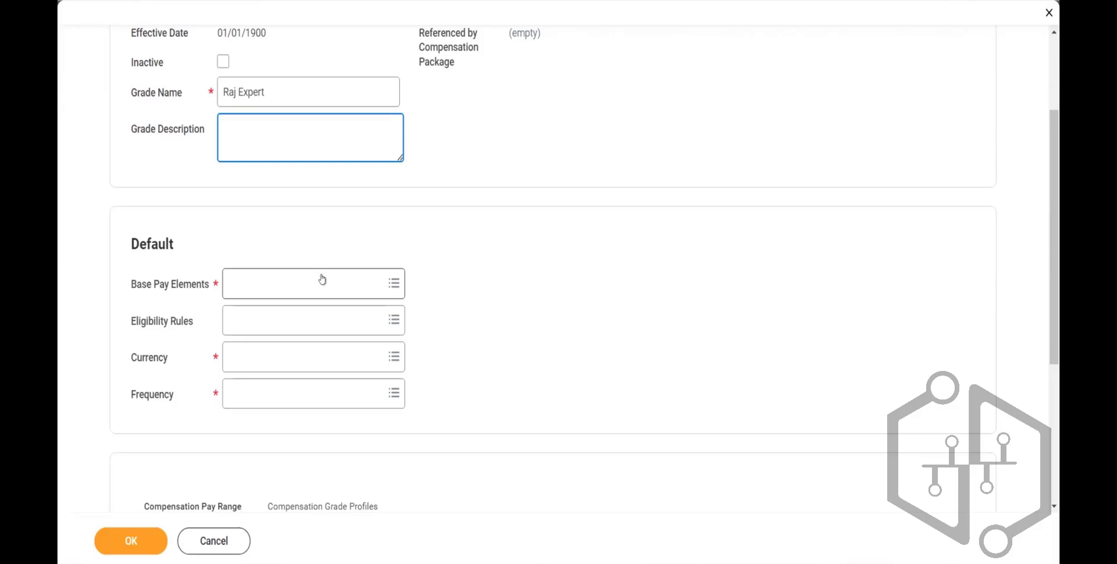
click(303, 277)
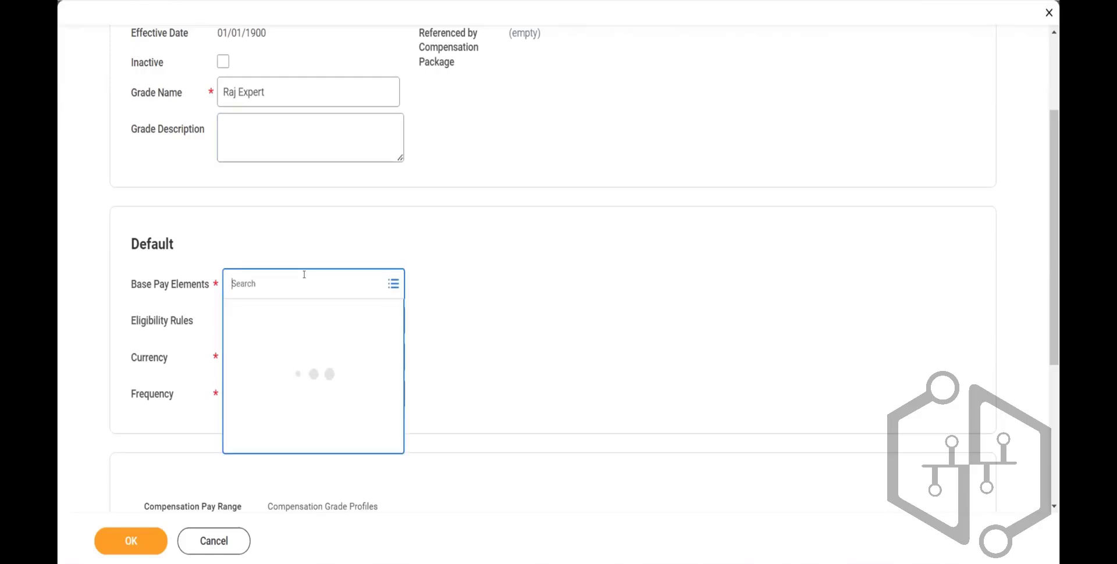
text(BAse pay)
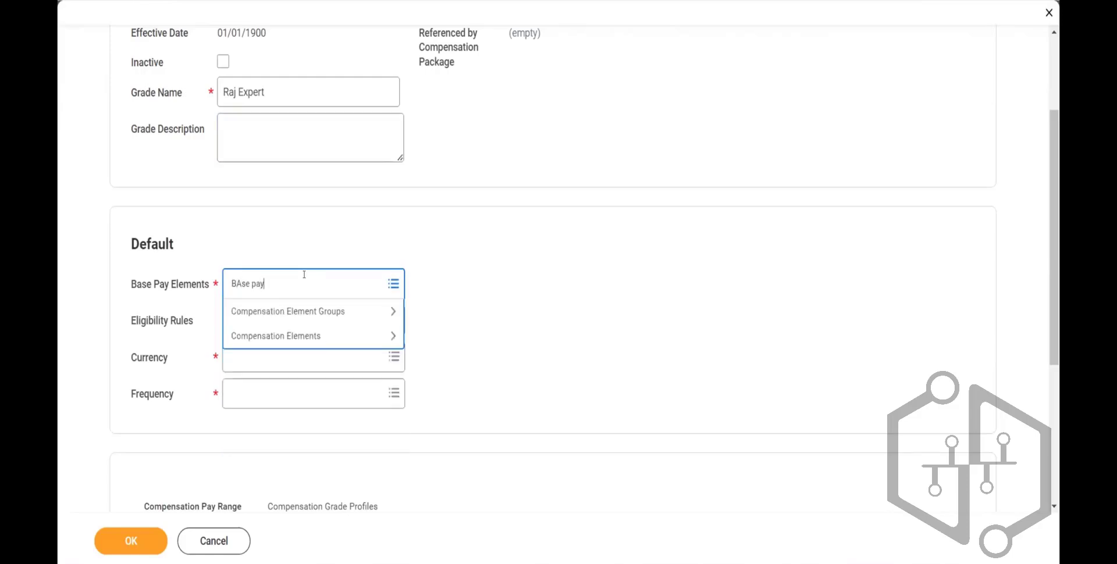
key(Return)
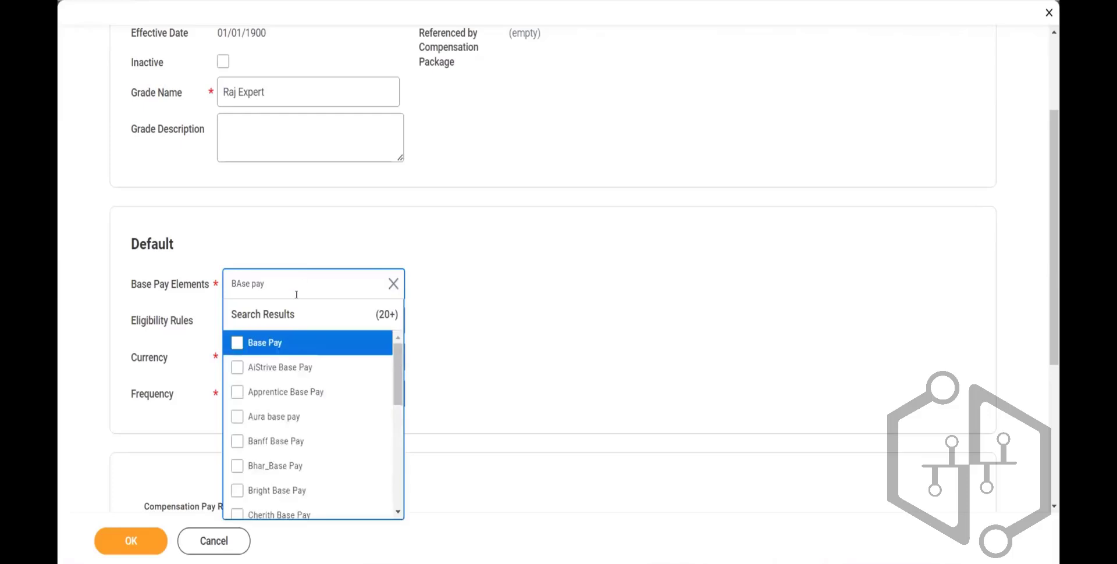
click(284, 344)
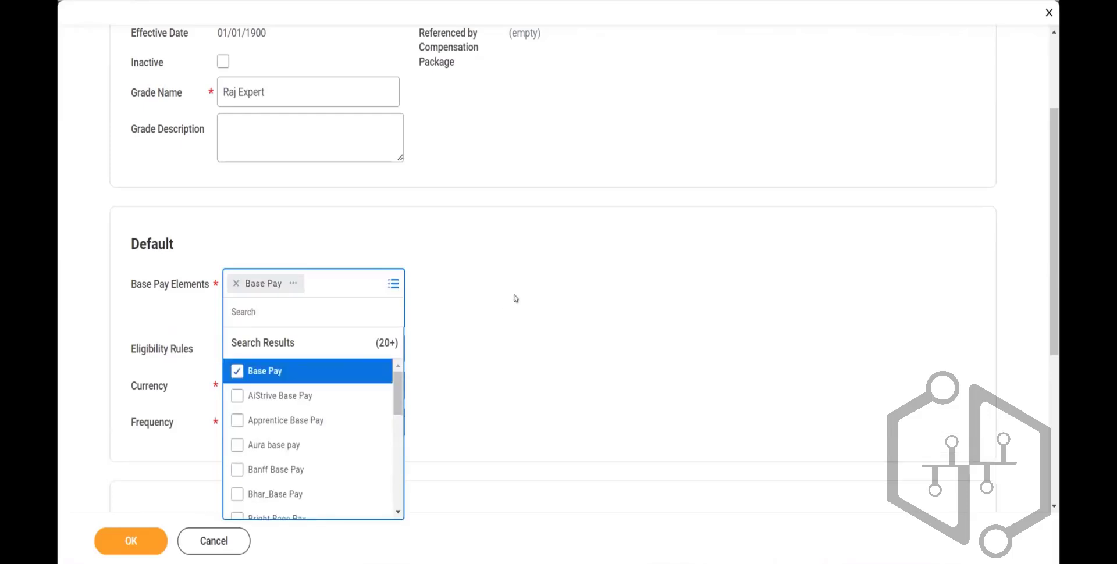
click(514, 298)
click(292, 324)
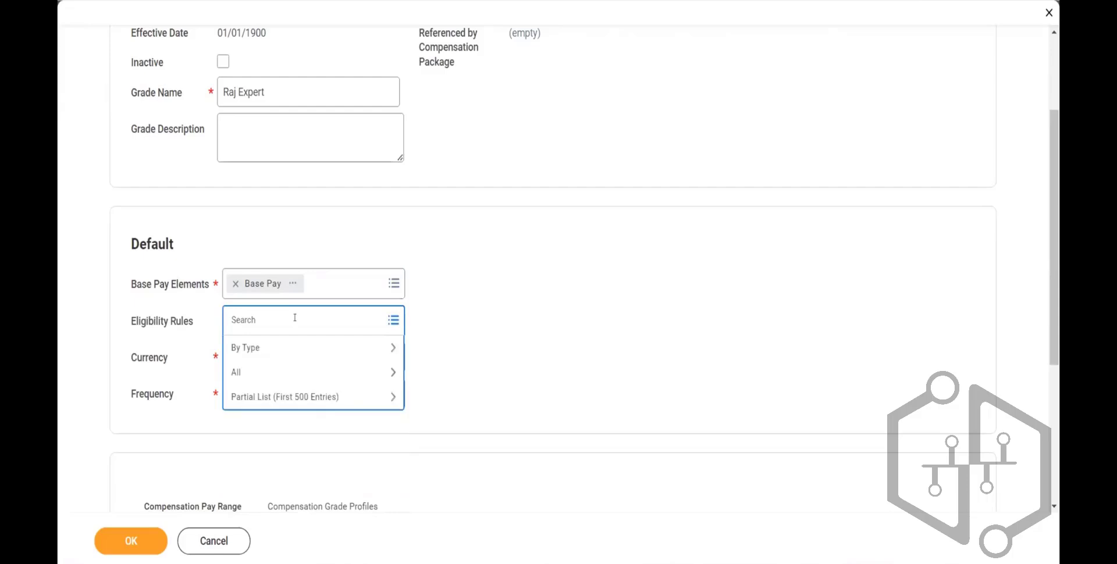
click(505, 306)
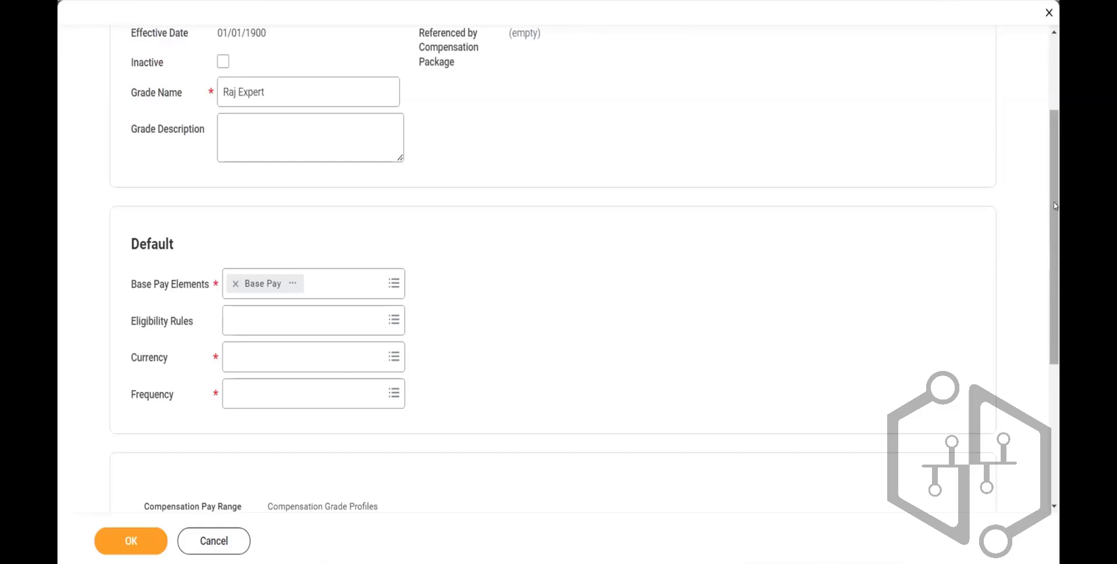
Set the grade's default currency to USD and its frequency to Annual
mouse_move(1055, 205)
mouse_down()
mouse_move(1056, 231)
mouse_move(1058, 121)
mouse_move(1057, 187)
mouse_up()
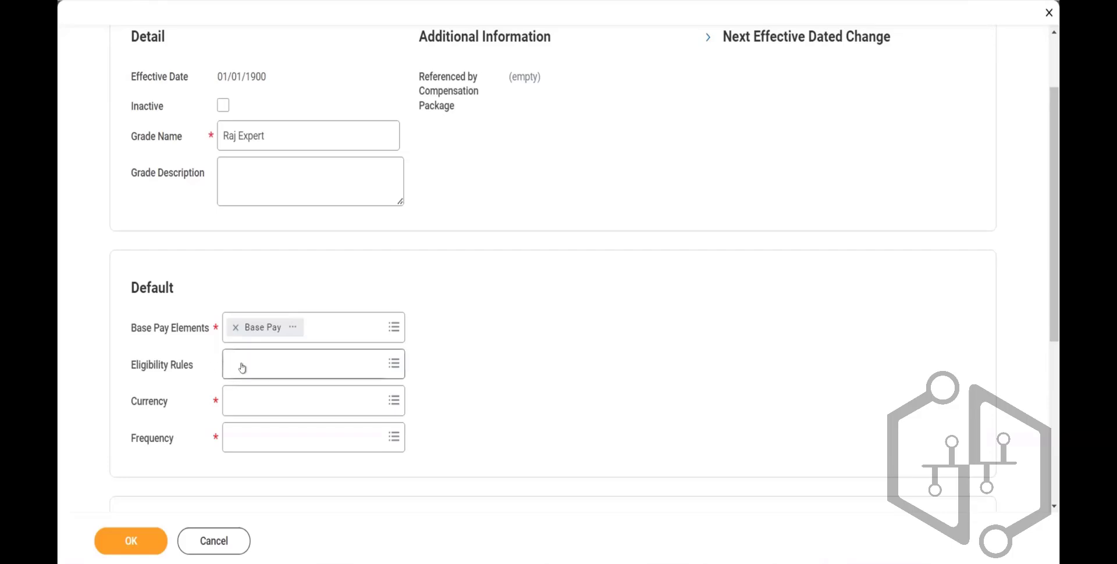
click(257, 403)
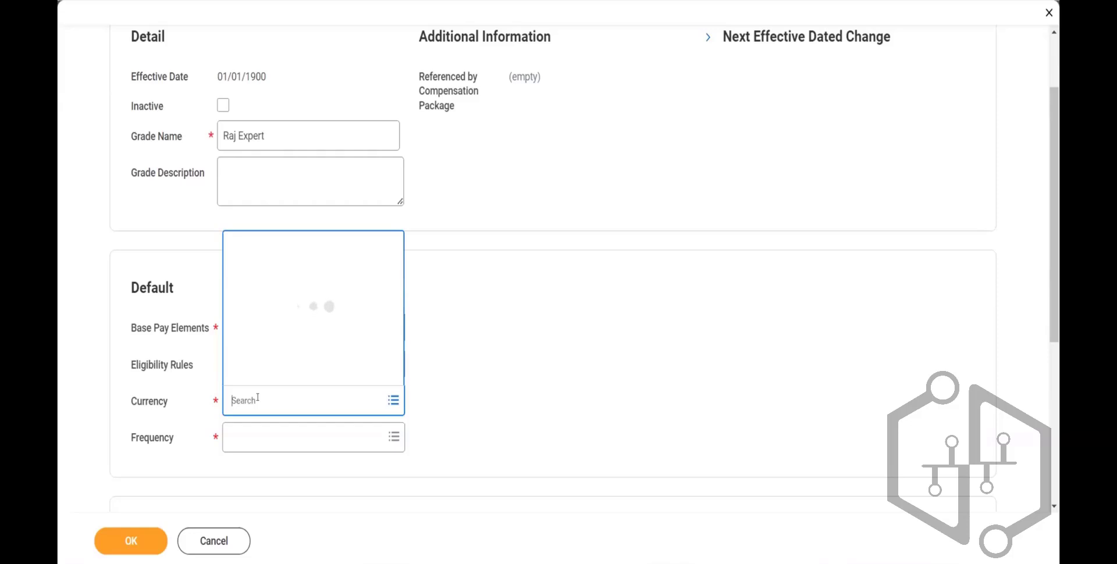
text(USd)
key(Return)
click(264, 443)
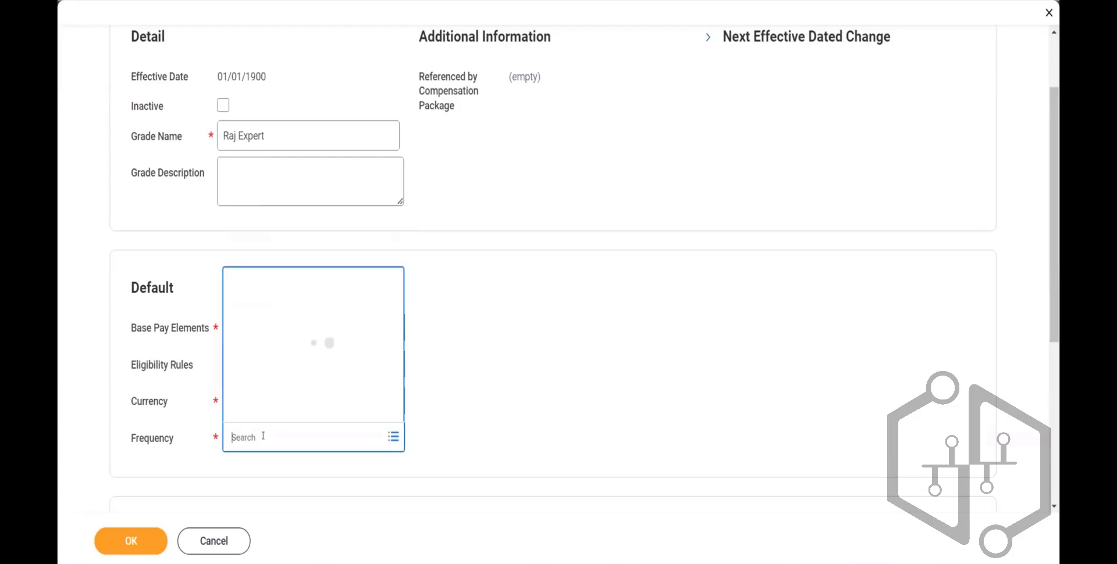
text(Annual)
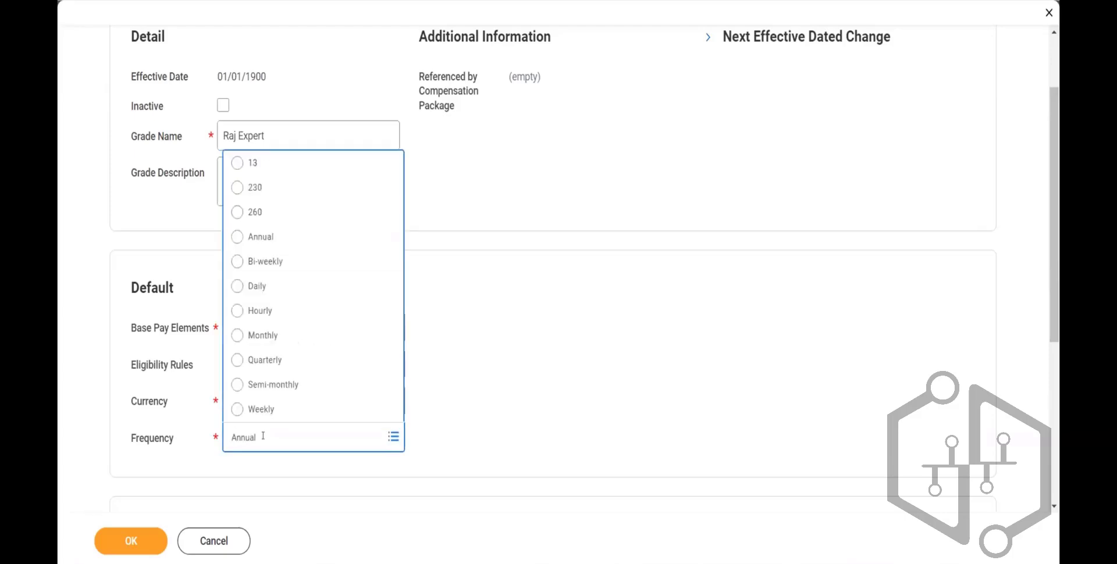
key(Return)
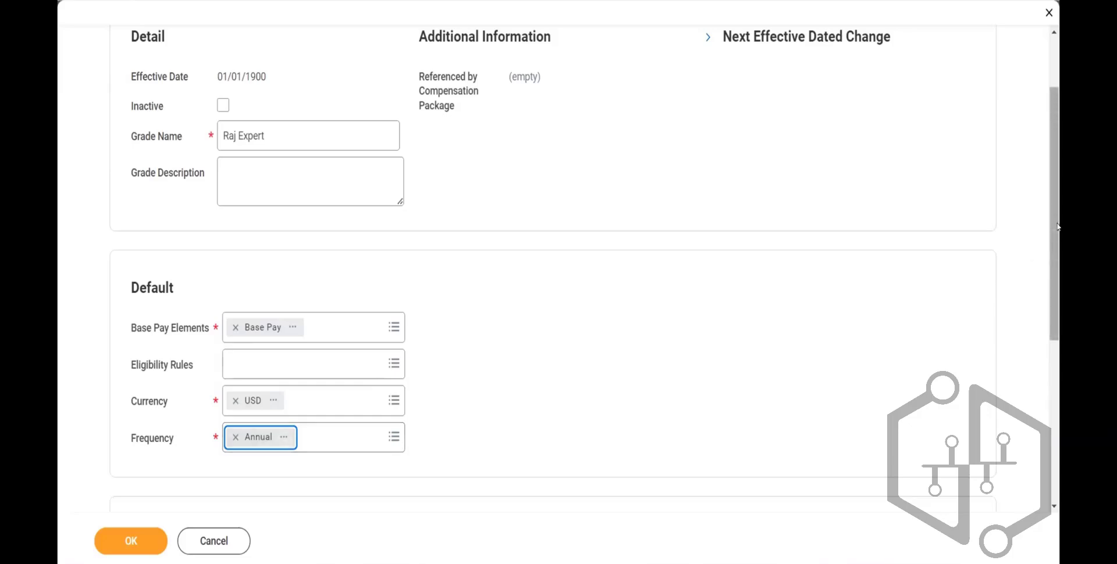
Open the Compensation Grade Profiles section and name the first grade profile "Expert - USA"
scroll(1055, 285, down, 1)
scroll(1055, 285, down, 4)
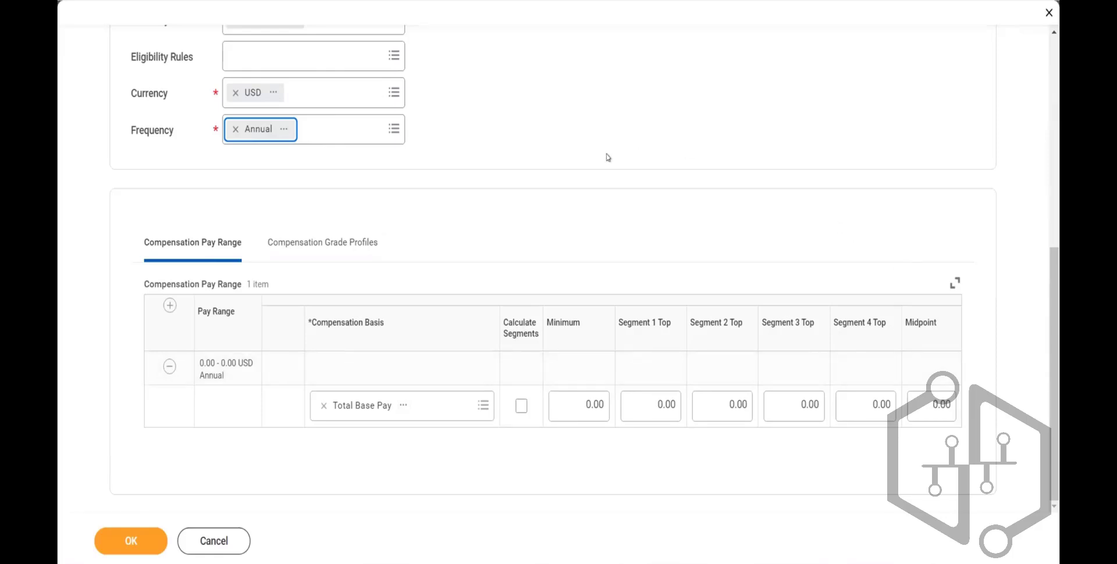
click(325, 247)
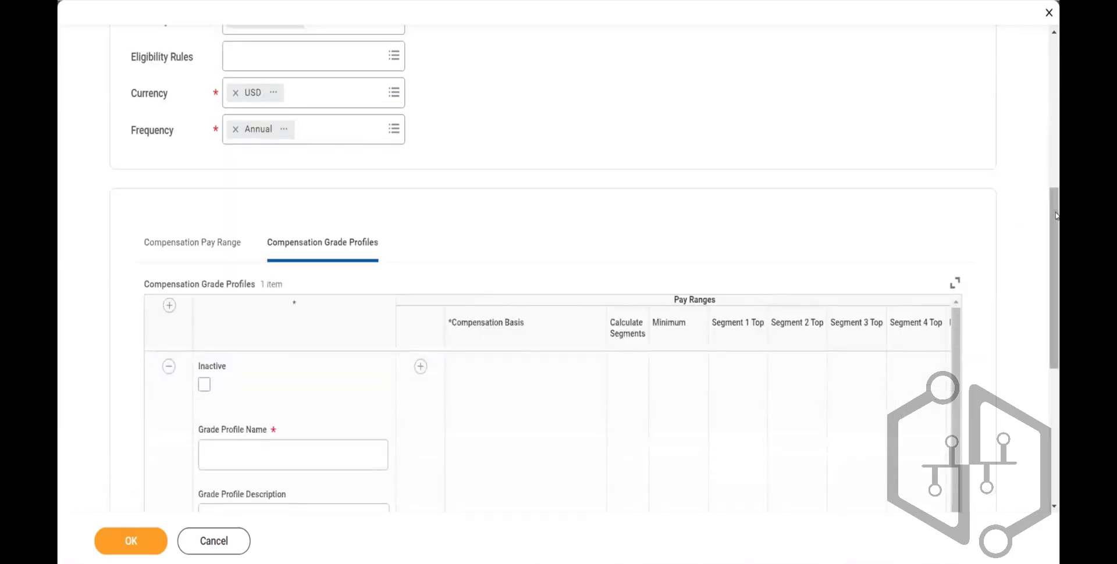
scroll(1058, 275, down, 3)
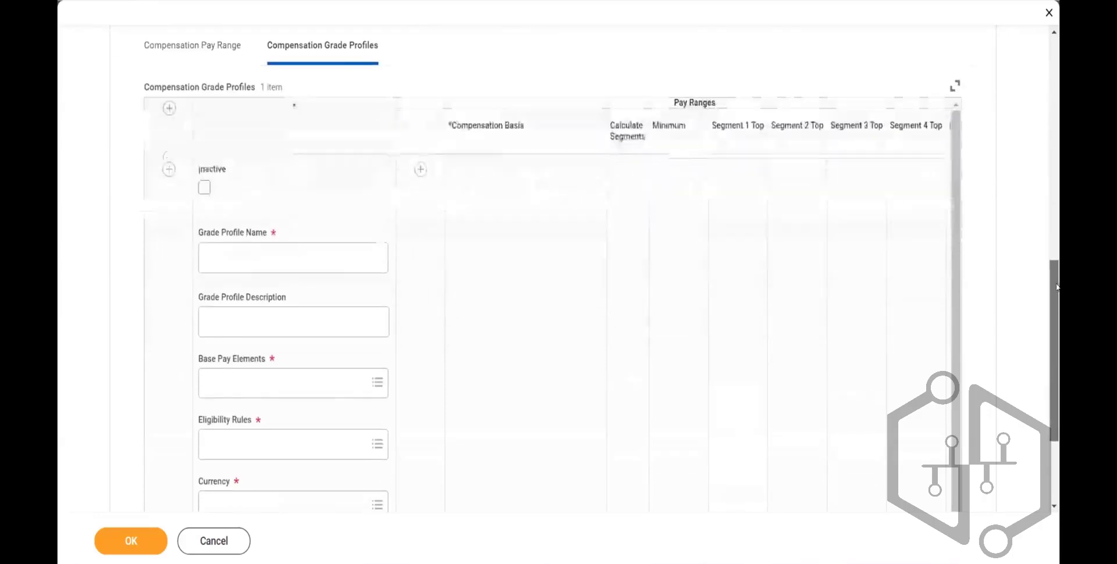
drag(953, 214, 952, 192)
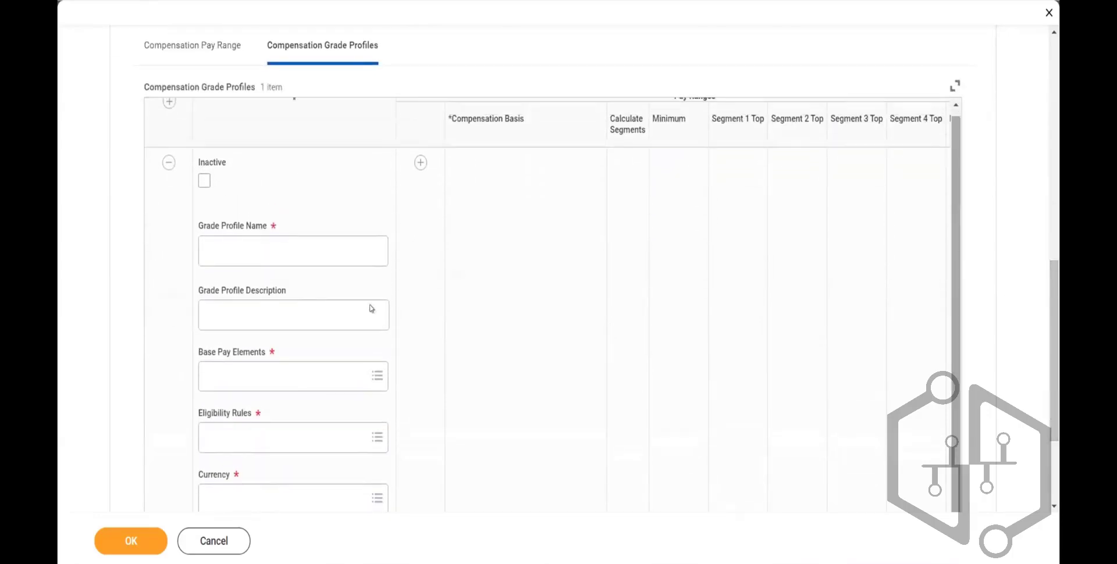
click(273, 258)
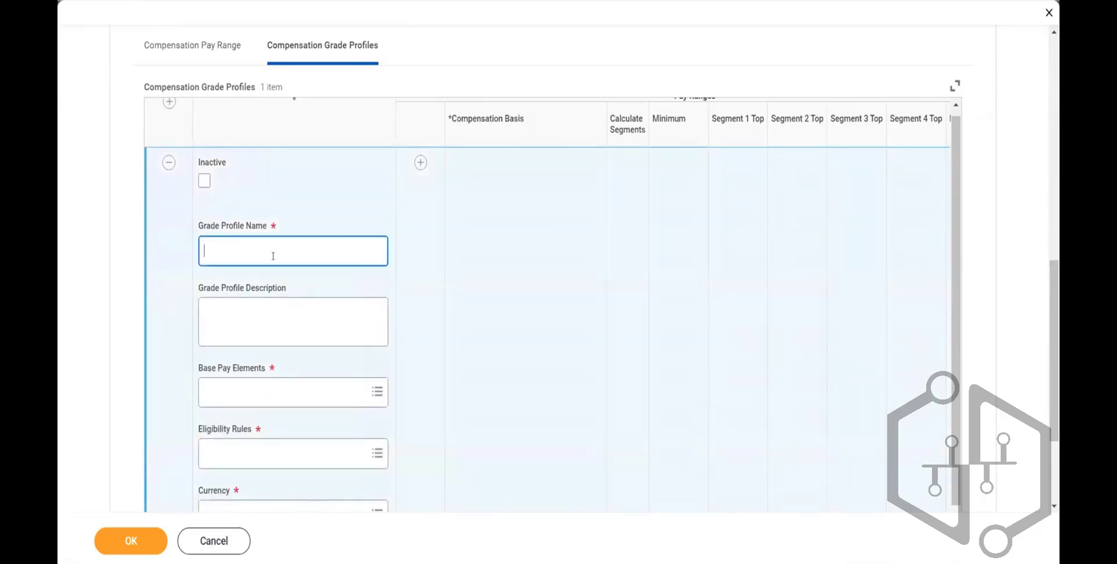
text(EXpert)
key(BackSpace)
key(BackSpace)
key(BackSpace)
key(BackSpace)
key(BackSpace)
key(BackSpace)
text(xpert - USA)
Assign Base Pay as the base pay element of the Expert - USA grade profile
click(271, 390)
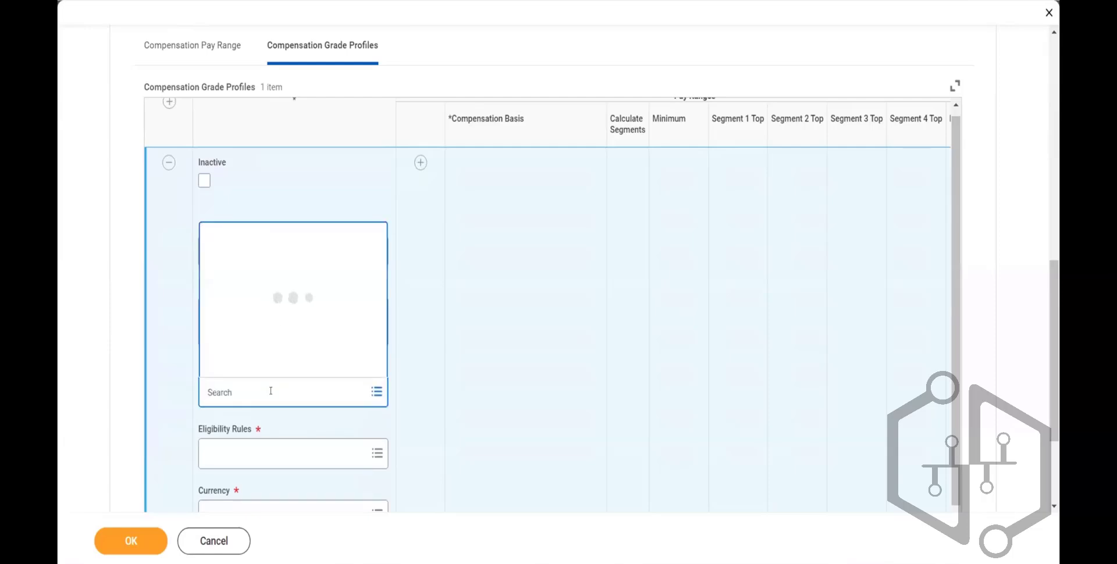
text(BAse pay)
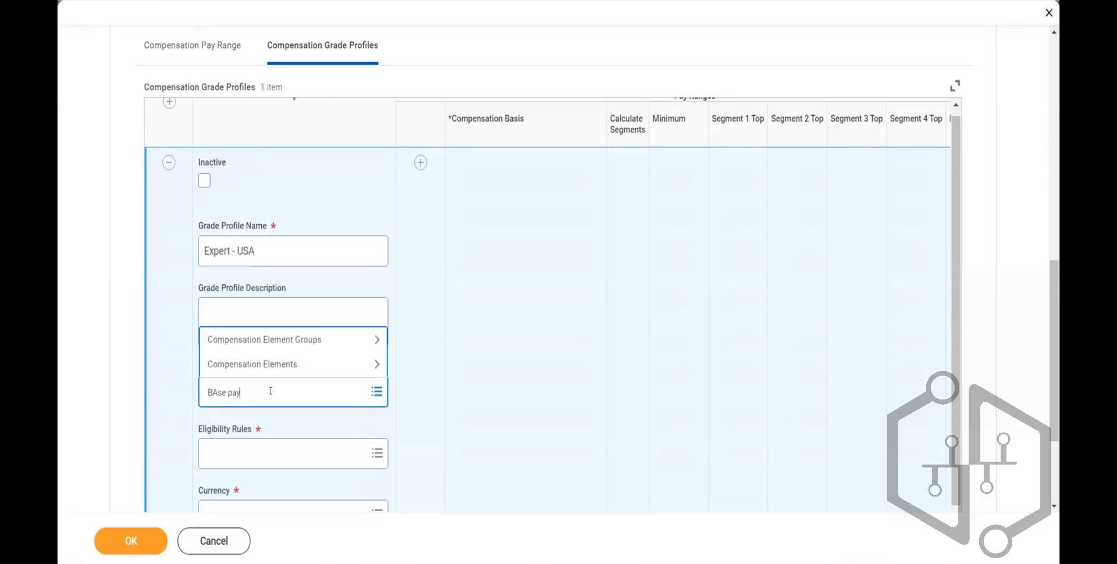
key(Return)
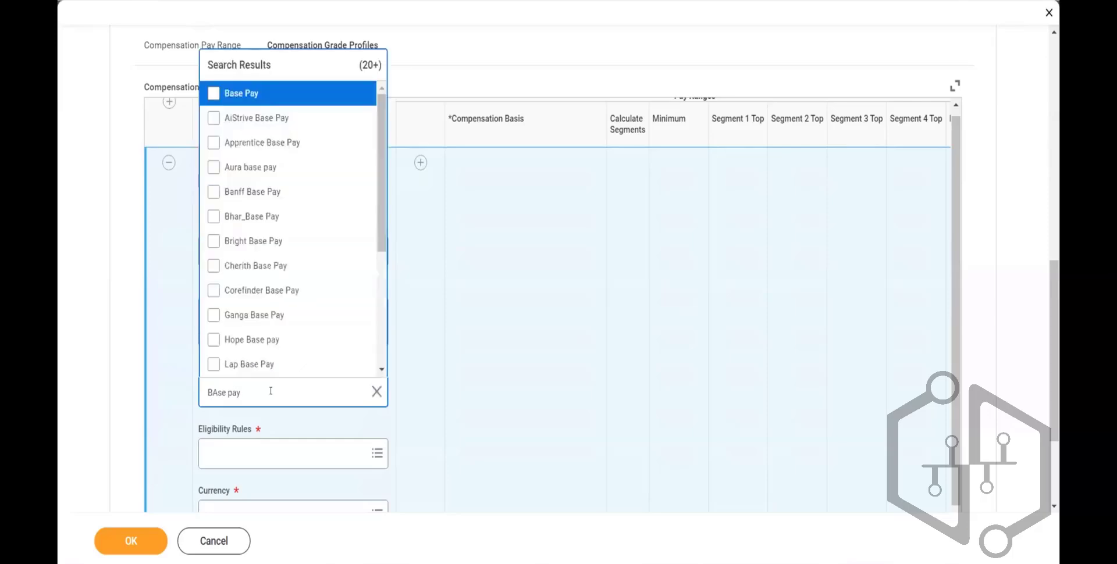
click(262, 94)
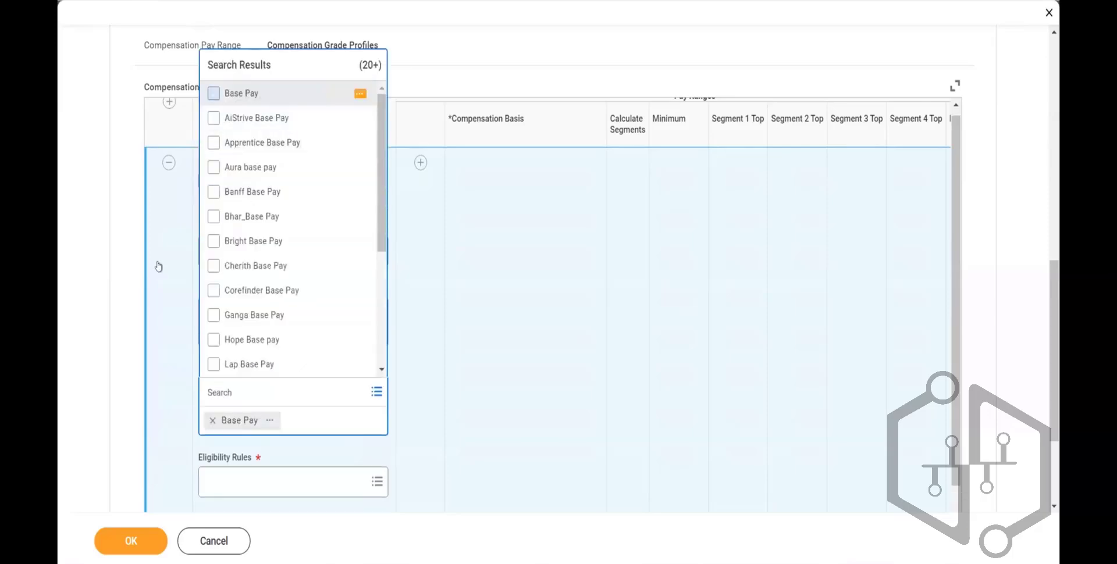
click(89, 309)
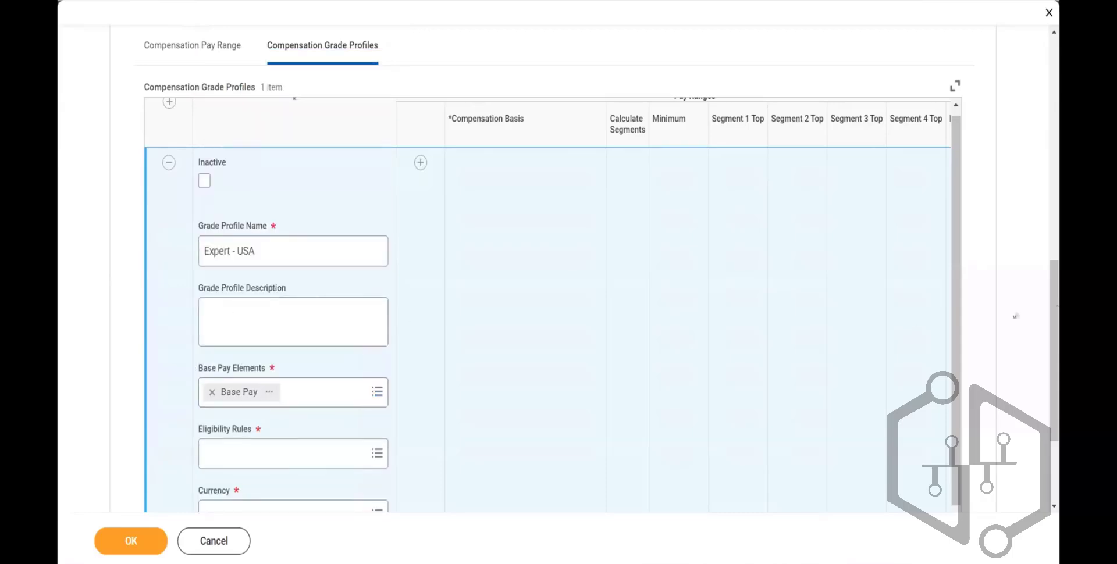
Enter "SME Level in USA" as the description of the Expert - USA grade profile
drag(1056, 322, 1056, 346)
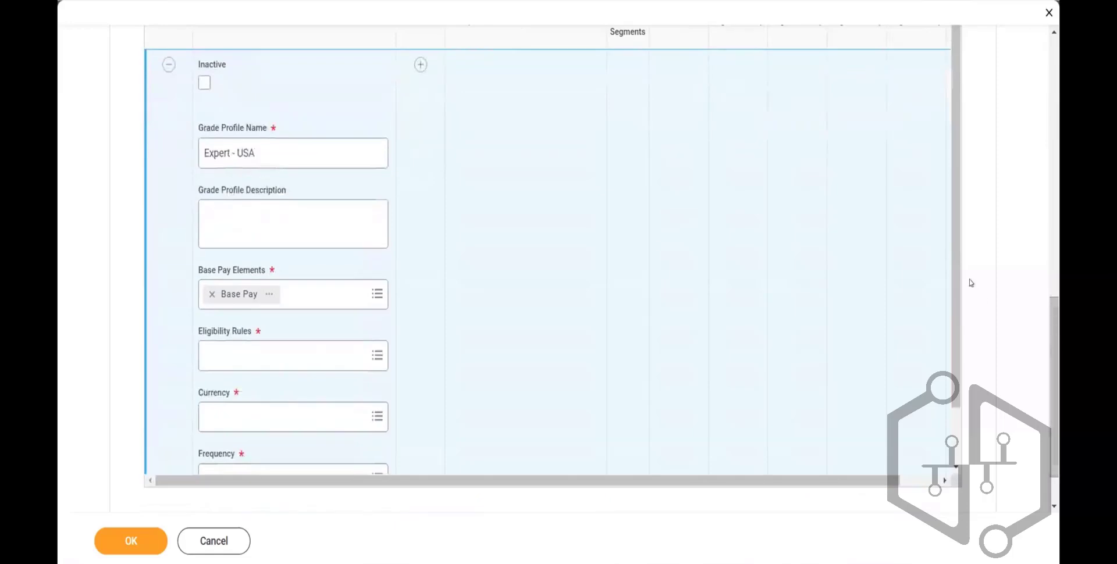
drag(956, 270, 956, 285)
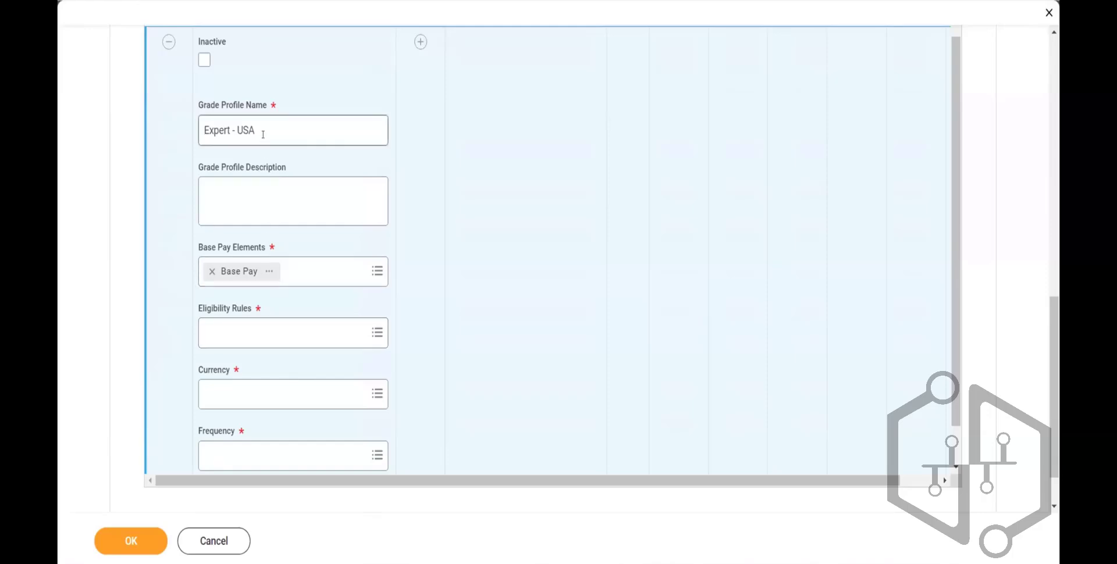
drag(263, 135, 198, 129)
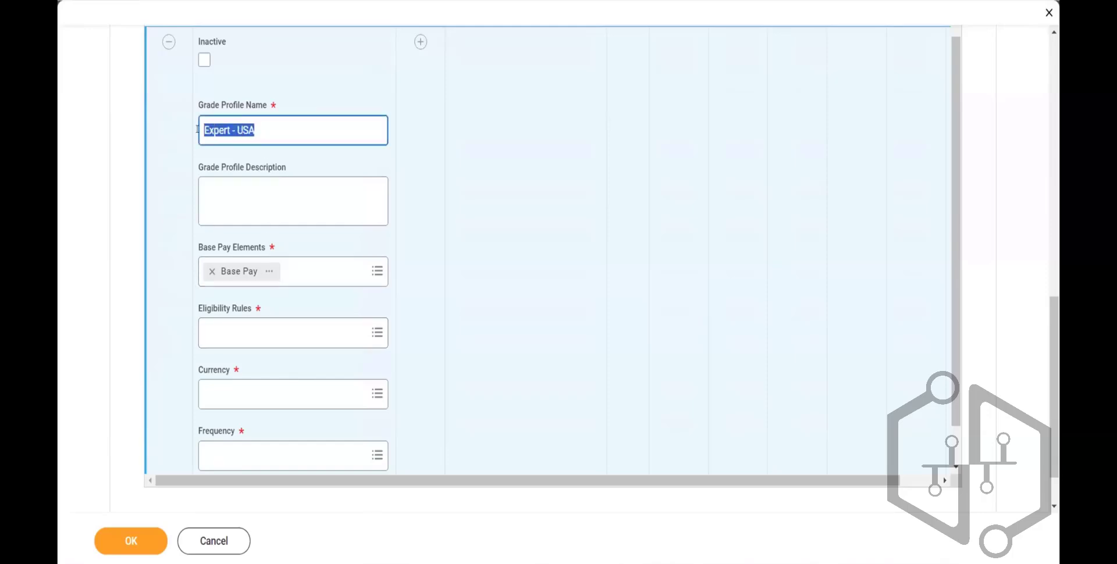
click(228, 196)
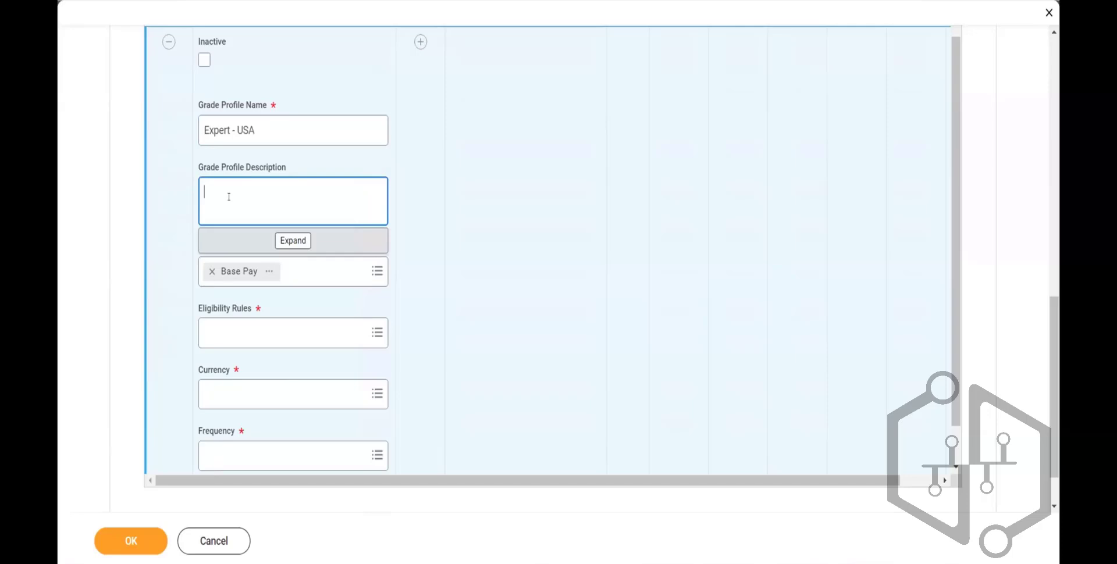
text(SME Level in USA)
click(62, 198)
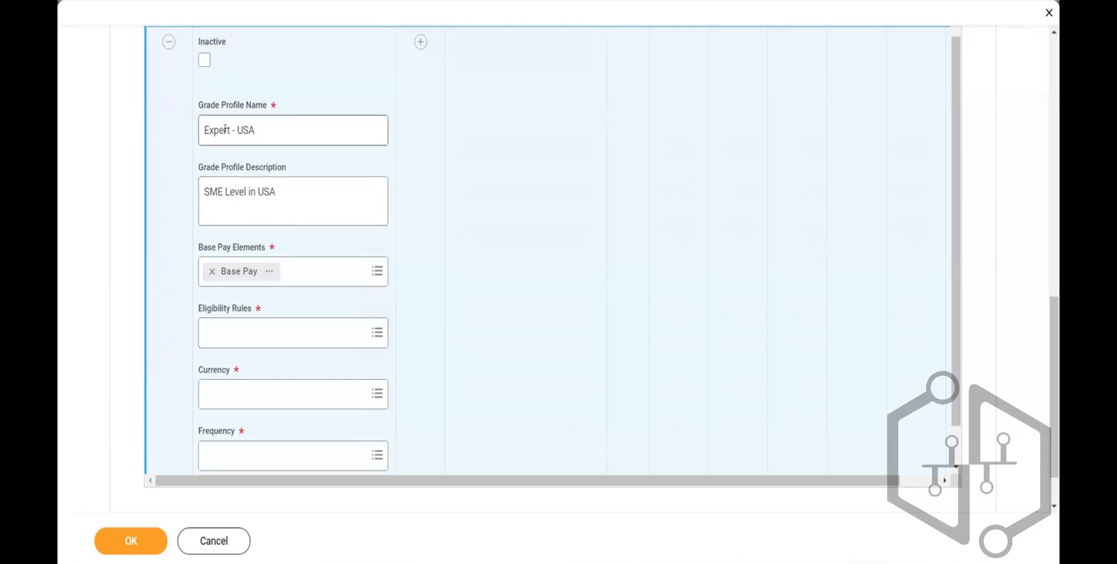
mouse_move(230, 129)
mouse_down()
mouse_move(199, 130)
mouse_move(262, 131)
mouse_move(237, 131)
mouse_up()
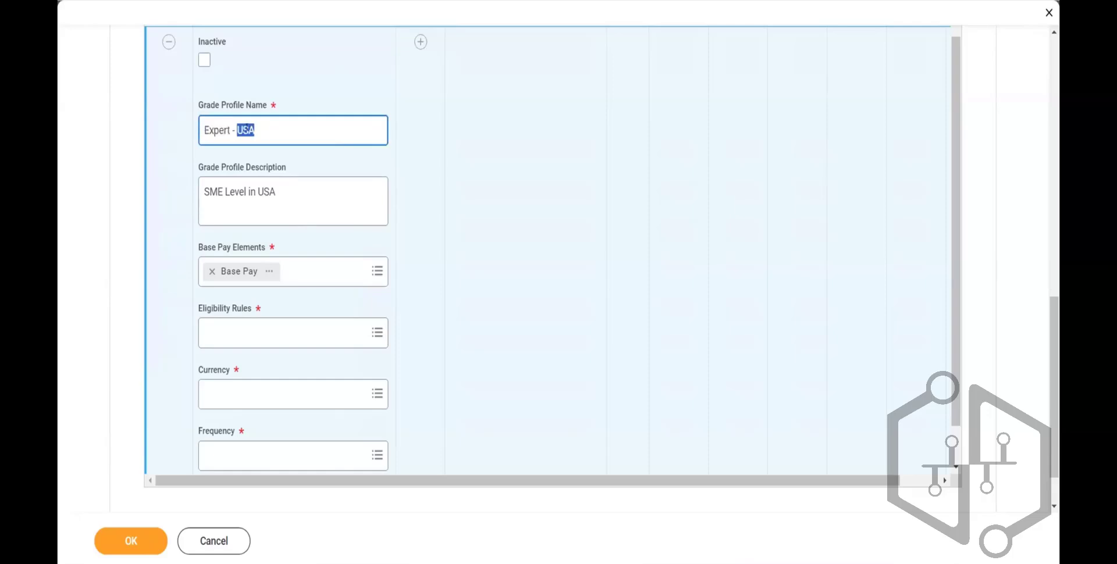
Start a new compensation eligibility rule and describe it with the owner's first name followed by "EXpert for USA"
click(257, 125)
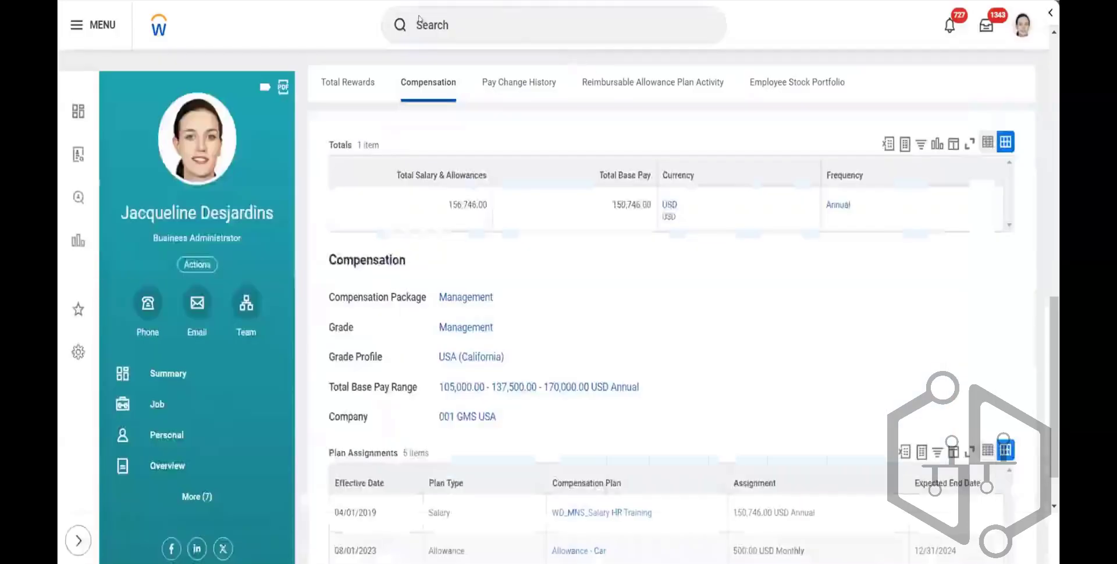
click(488, 21)
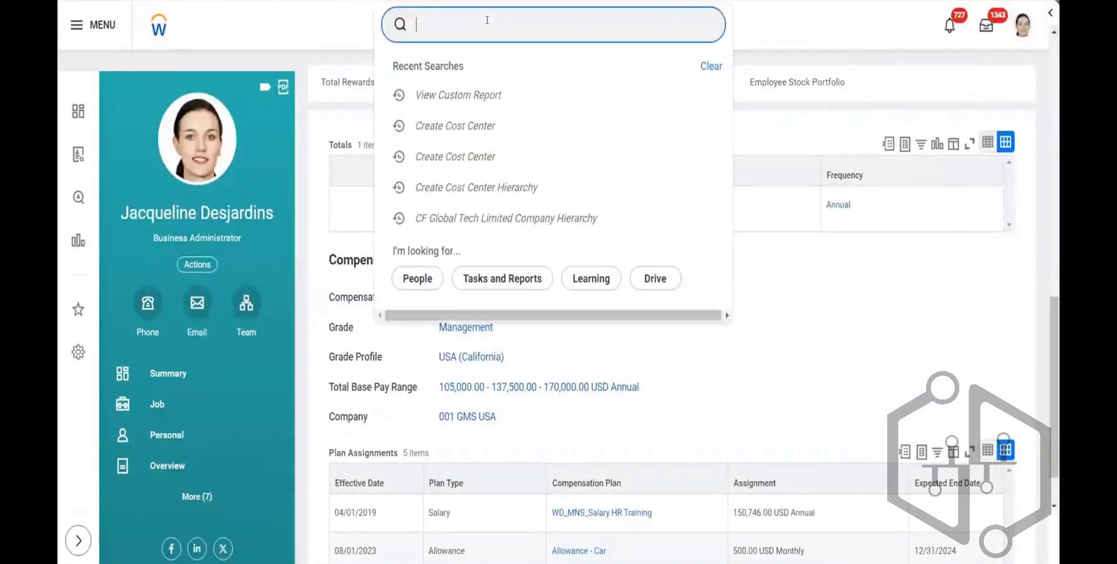
text(CReate)
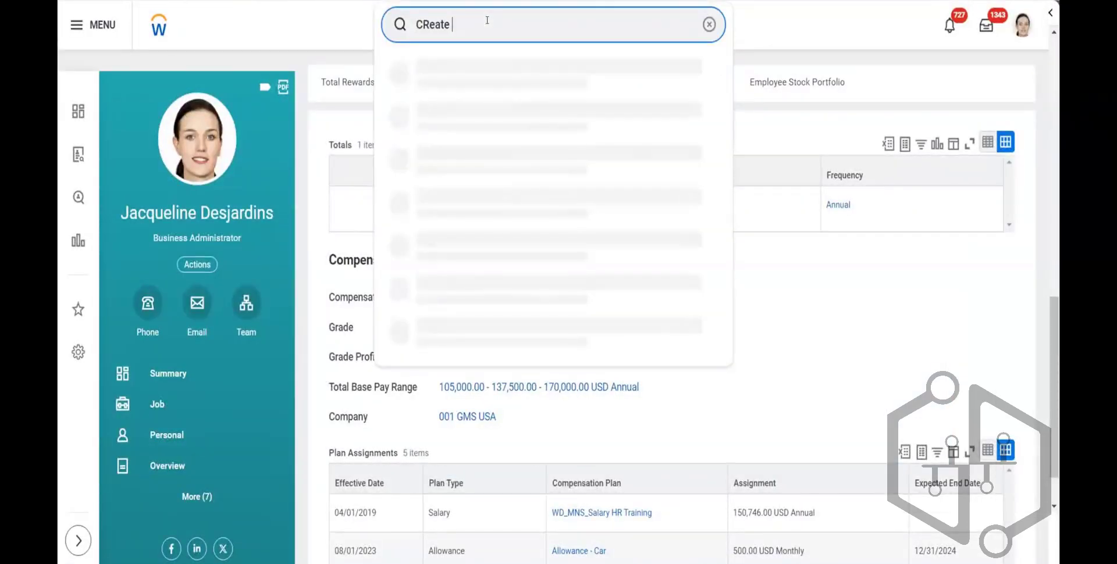
text( Eligibility rule)
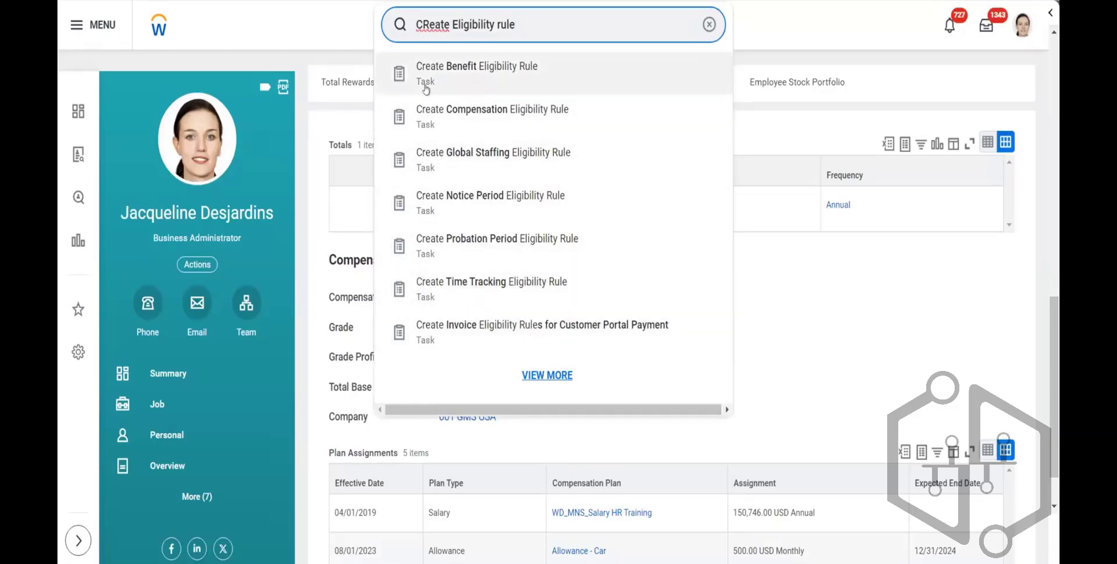
click(492, 120)
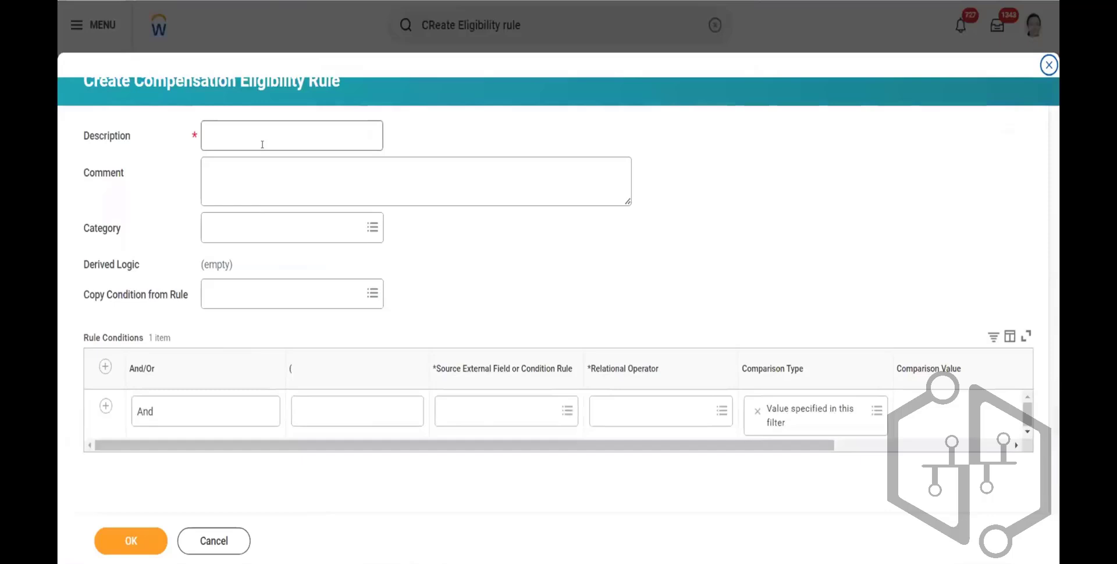
click(263, 144)
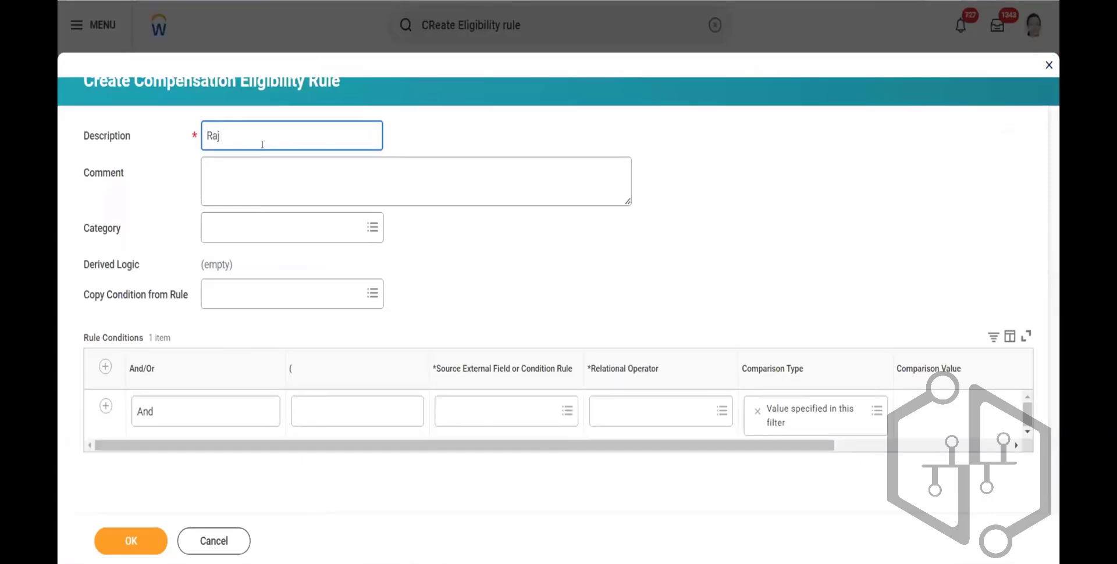
text(Raj EXpert for USA)
Search the source fields of the first rule condition for "country"
click(461, 413)
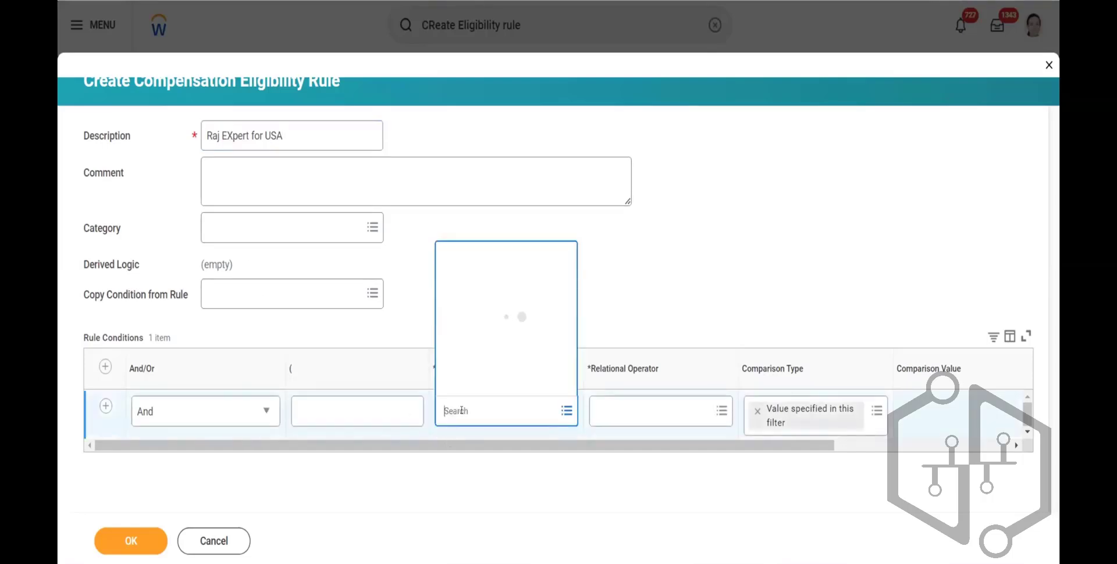
text(country)
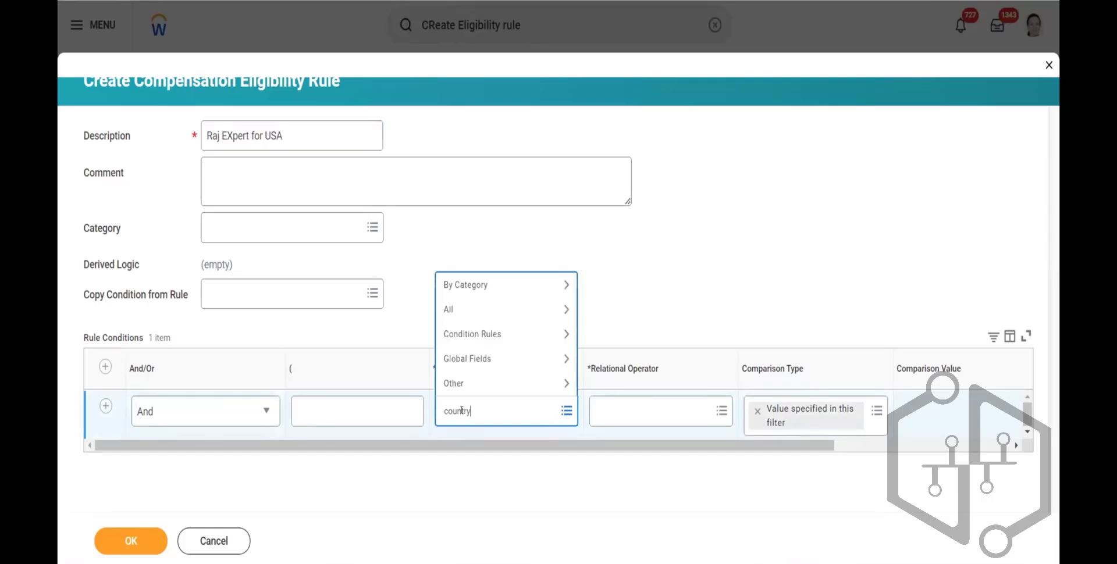
key(Return)
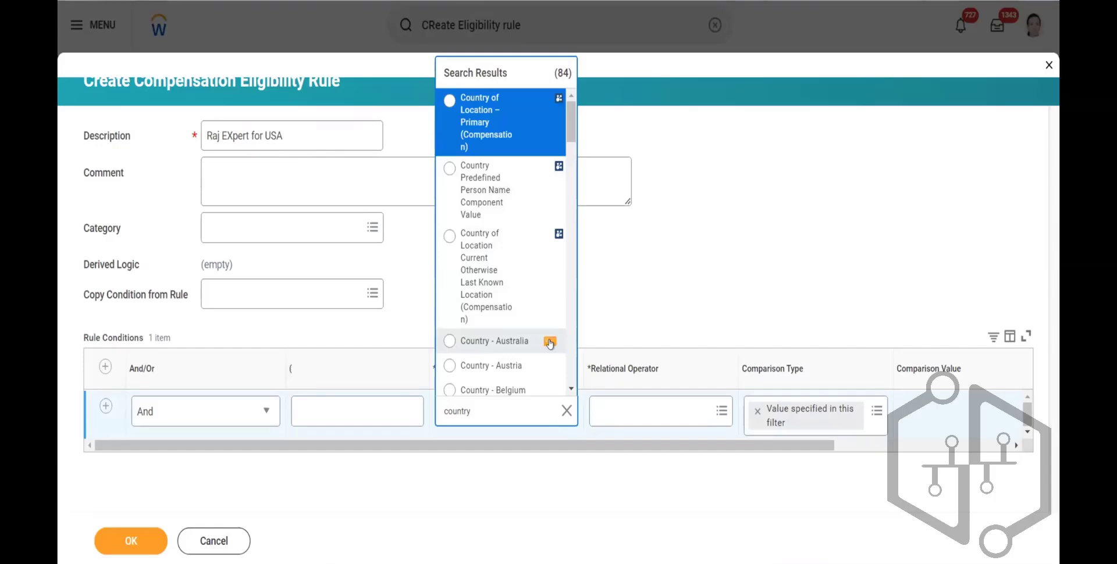
Examine the details of the Country of Location – Primary (Compensation) field and the Country - Australia rule among the search results
click(532, 102)
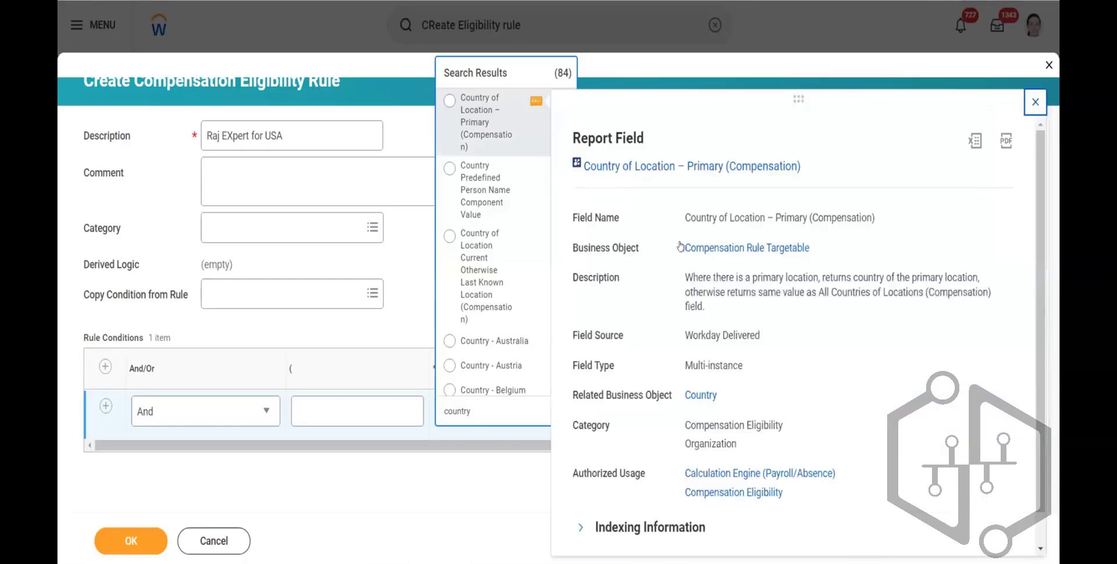
drag(656, 341, 682, 327)
click(761, 335)
click(662, 324)
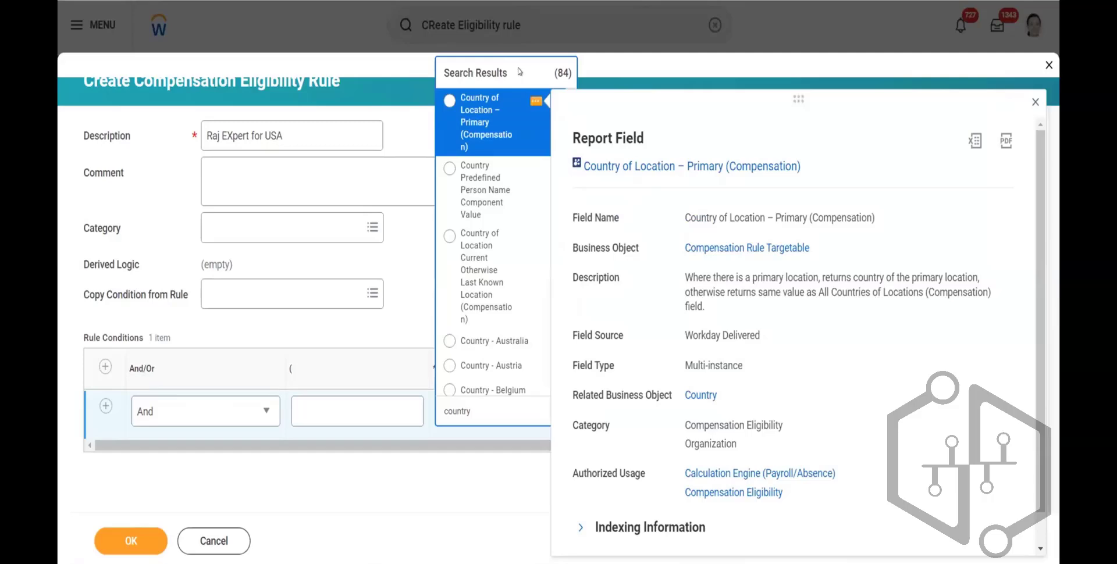
click(520, 71)
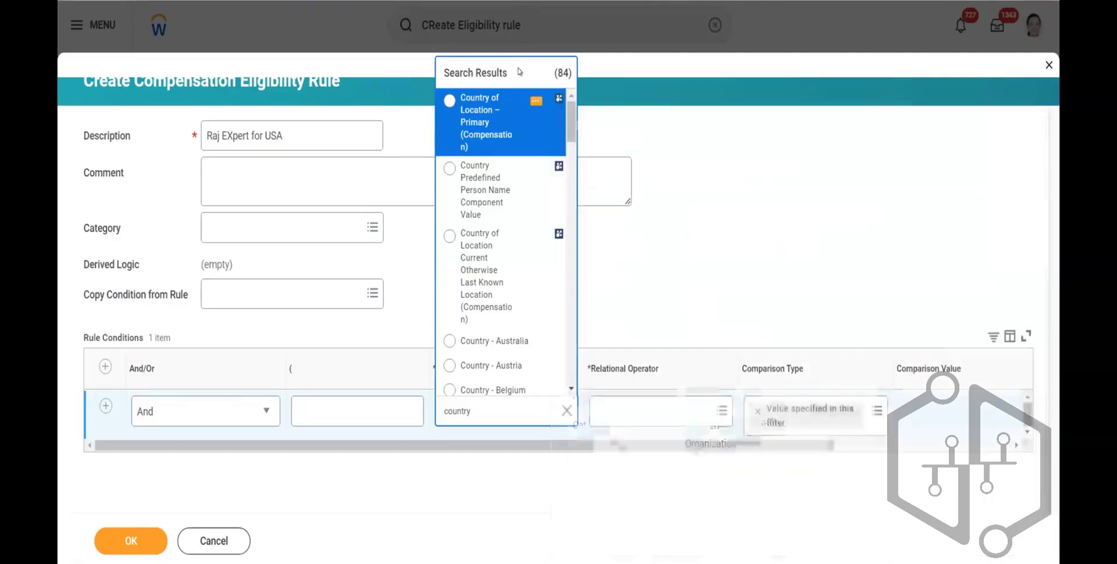
click(548, 344)
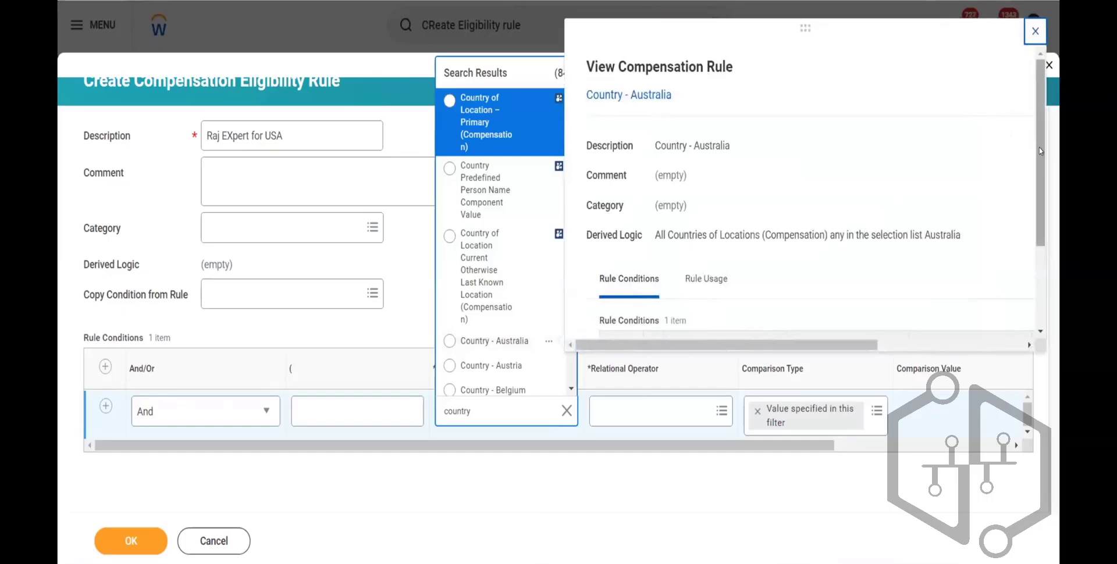
drag(1041, 153, 731, 125)
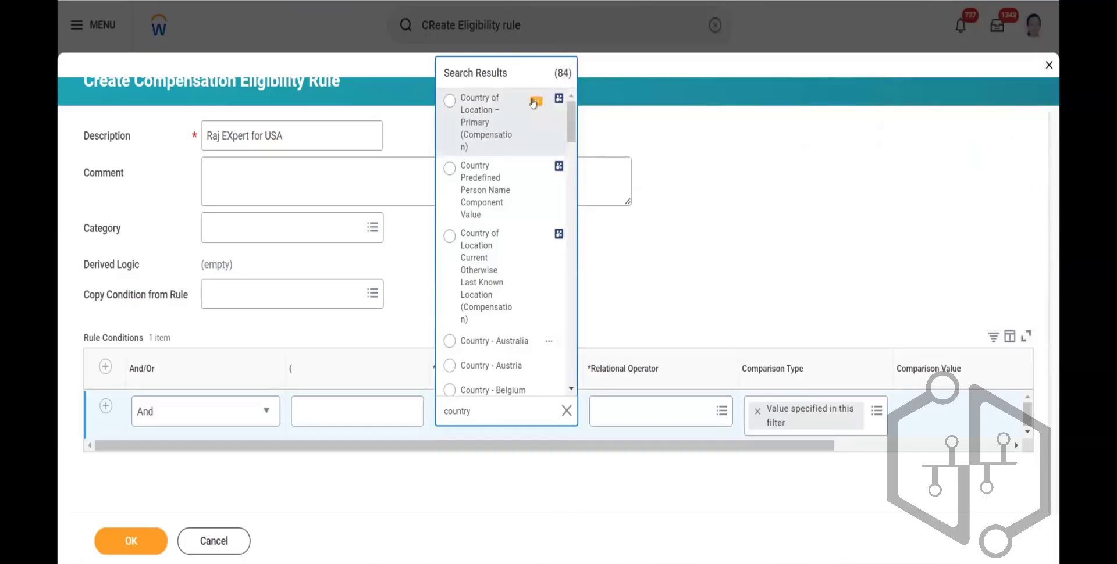
click(534, 103)
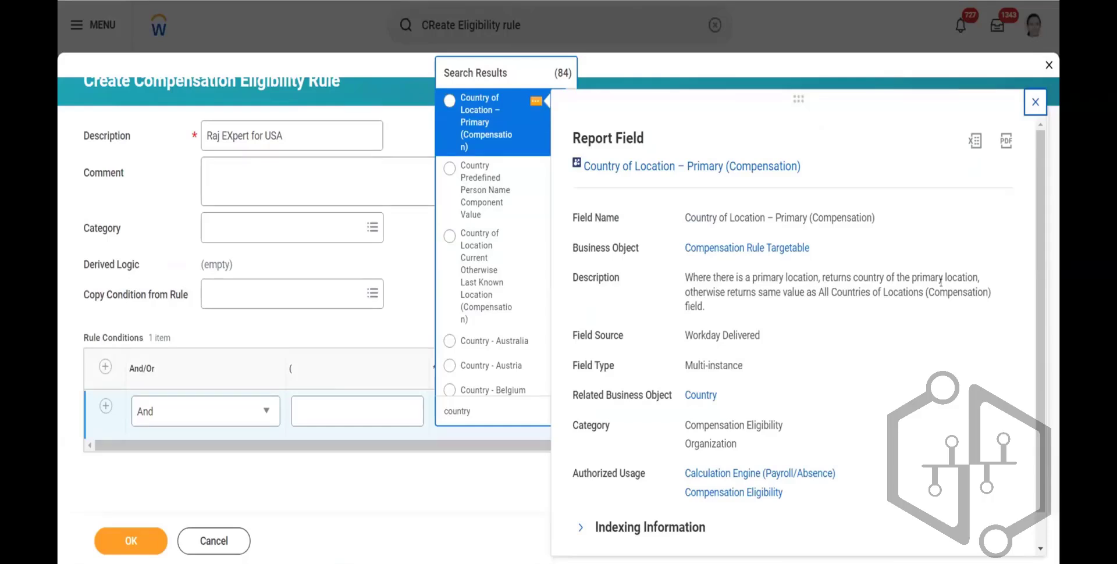
Use Country of Location – Primary (Compensation) as the condition's source field with the relational operator "any in the selection list"
click(508, 137)
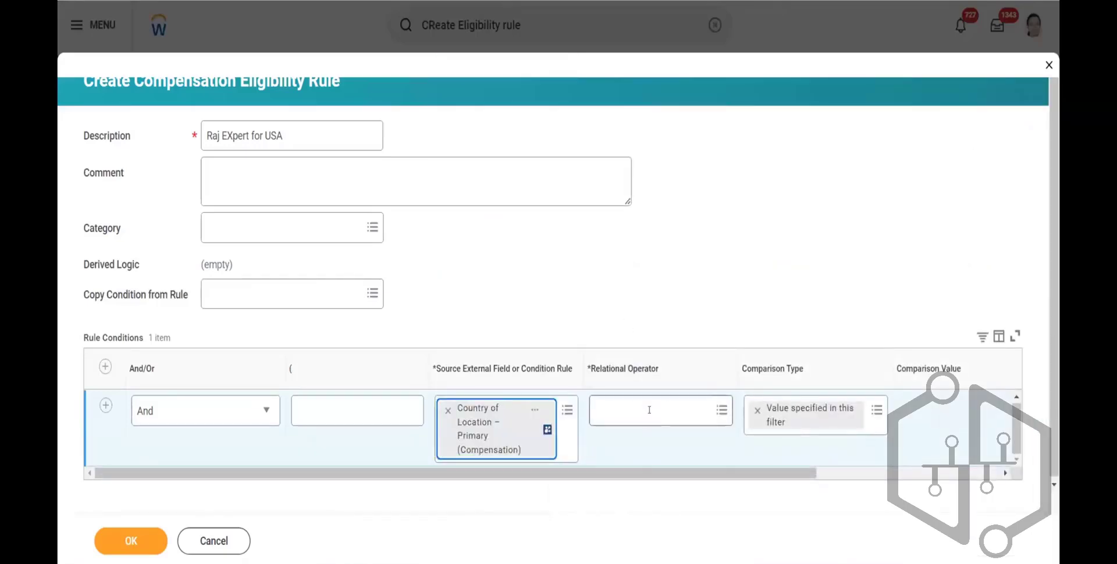
click(649, 409)
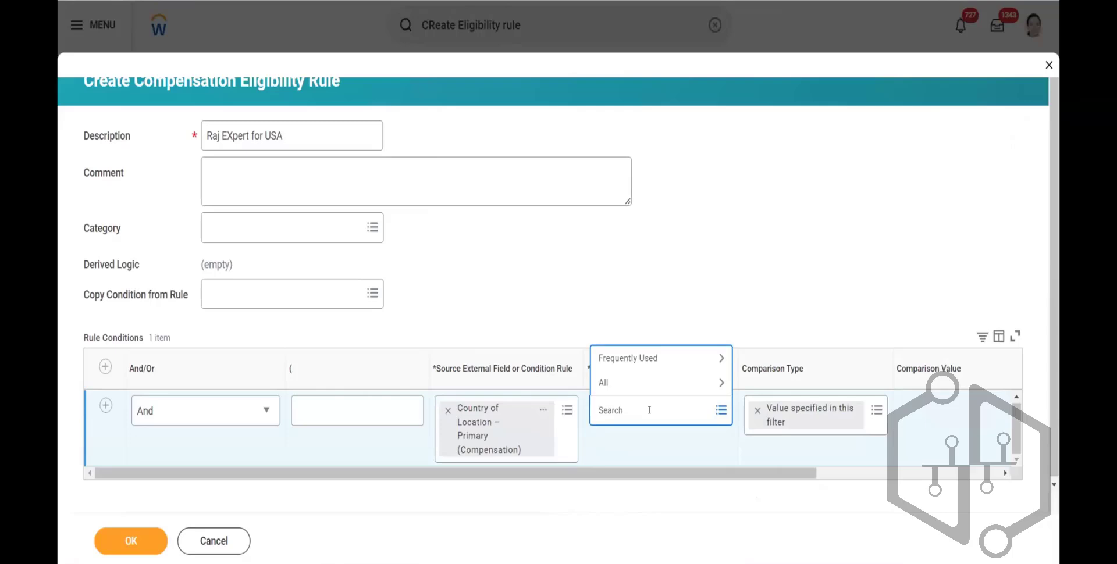
click(650, 358)
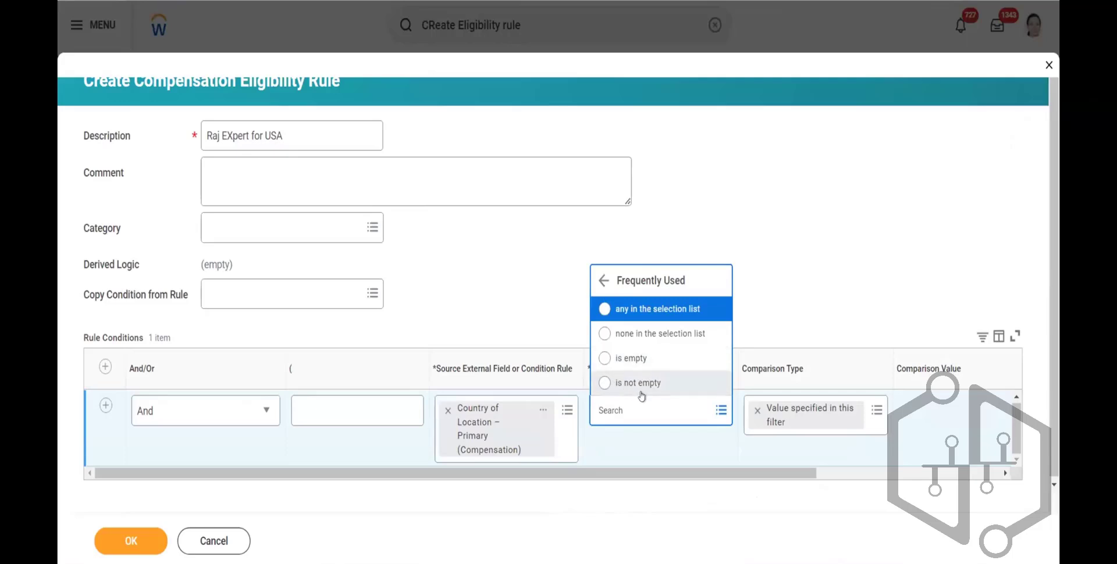
click(649, 310)
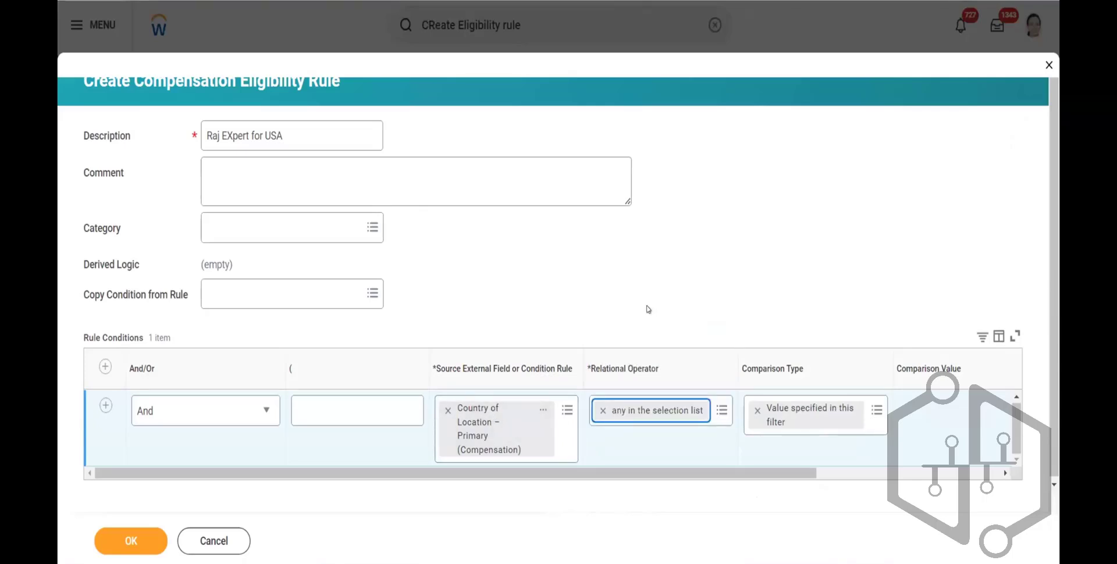
Set the condition's comparison value to United States of America and submit the eligibility rule
click(925, 407)
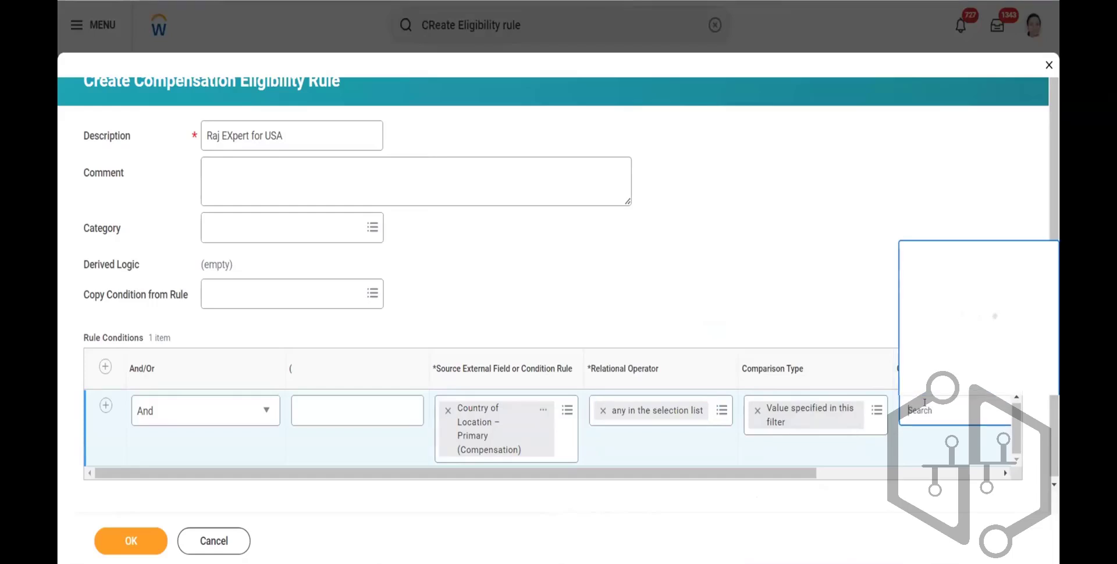
text(united )
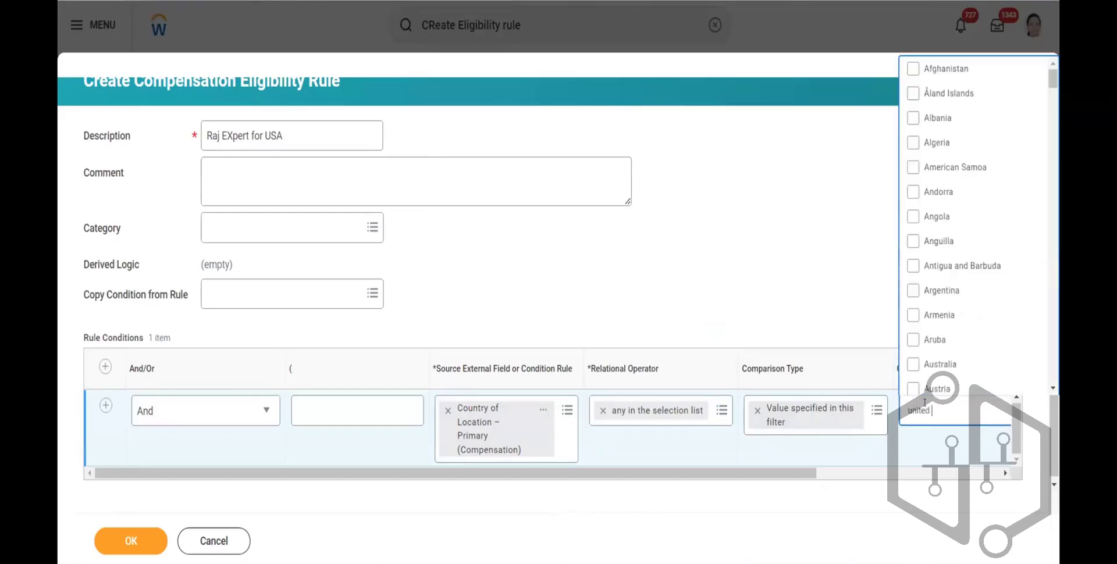
text(states)
key(Return)
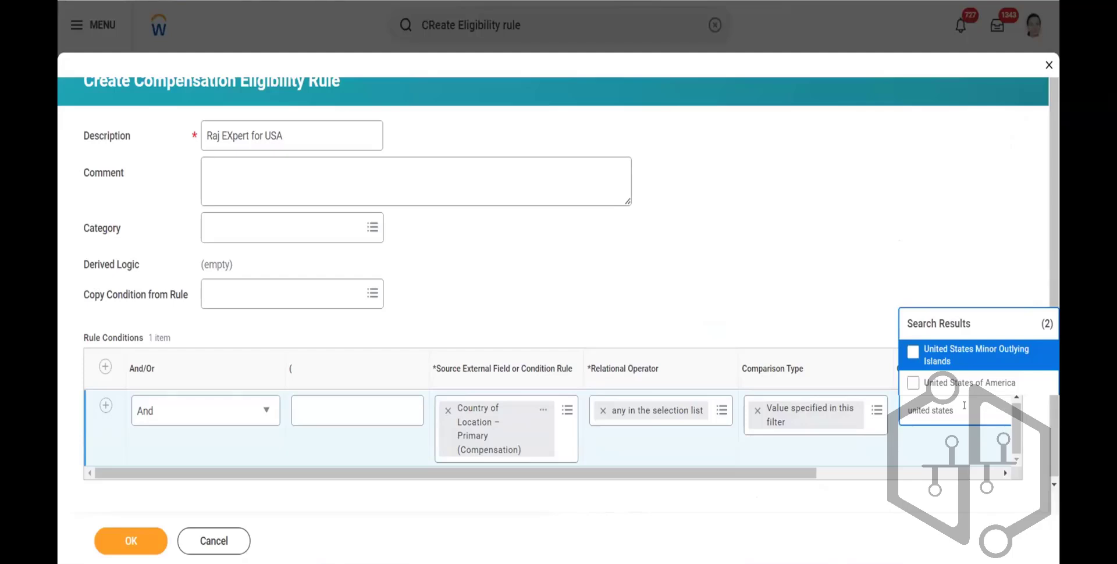
click(911, 383)
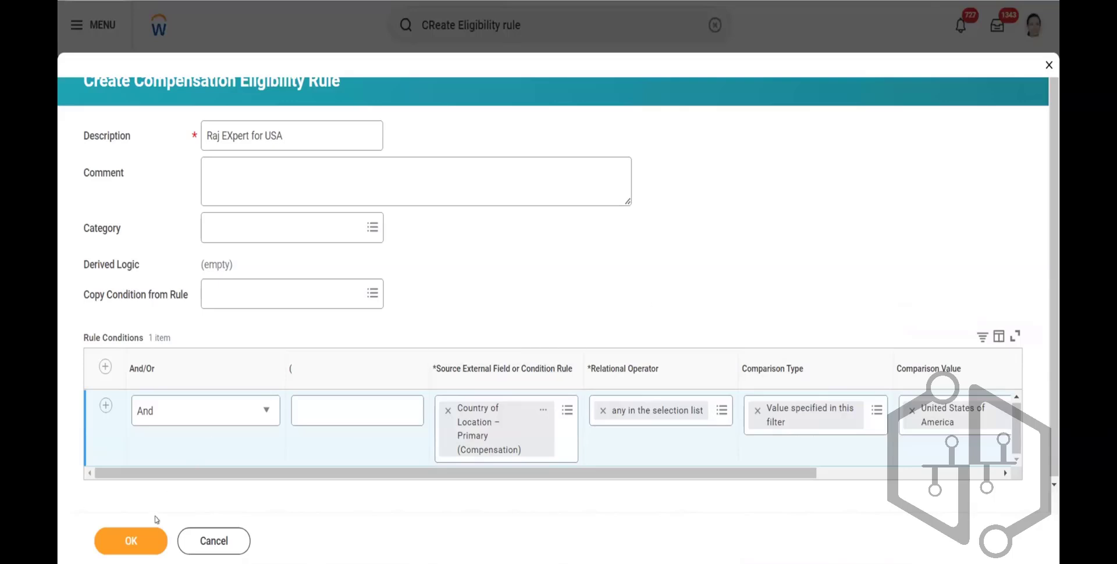
click(147, 538)
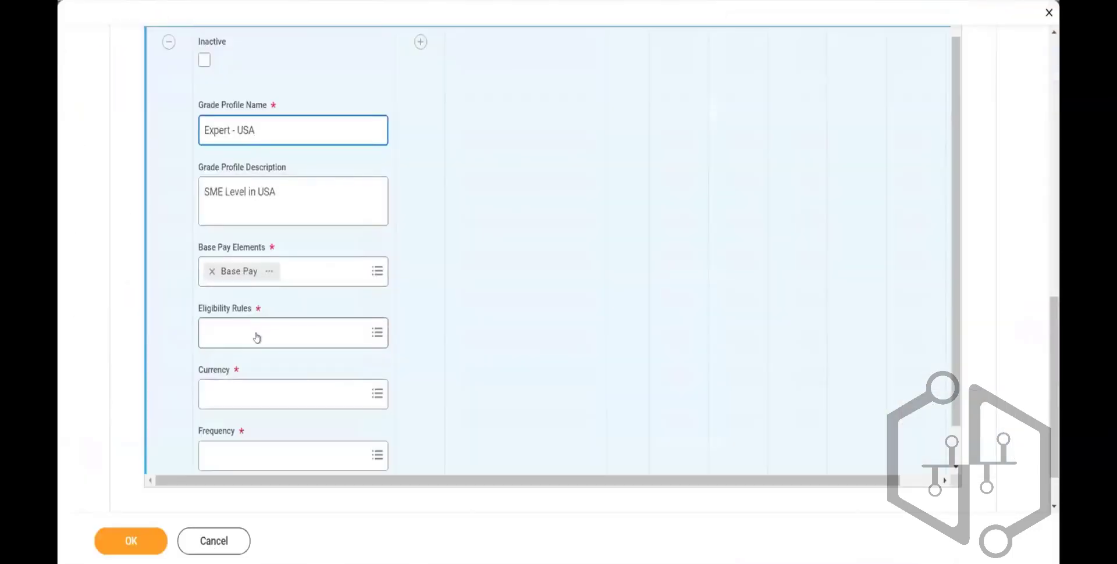
Assign the new USA expert eligibility rule to the Expert - USA grade profile
click(257, 333)
text(Raj)
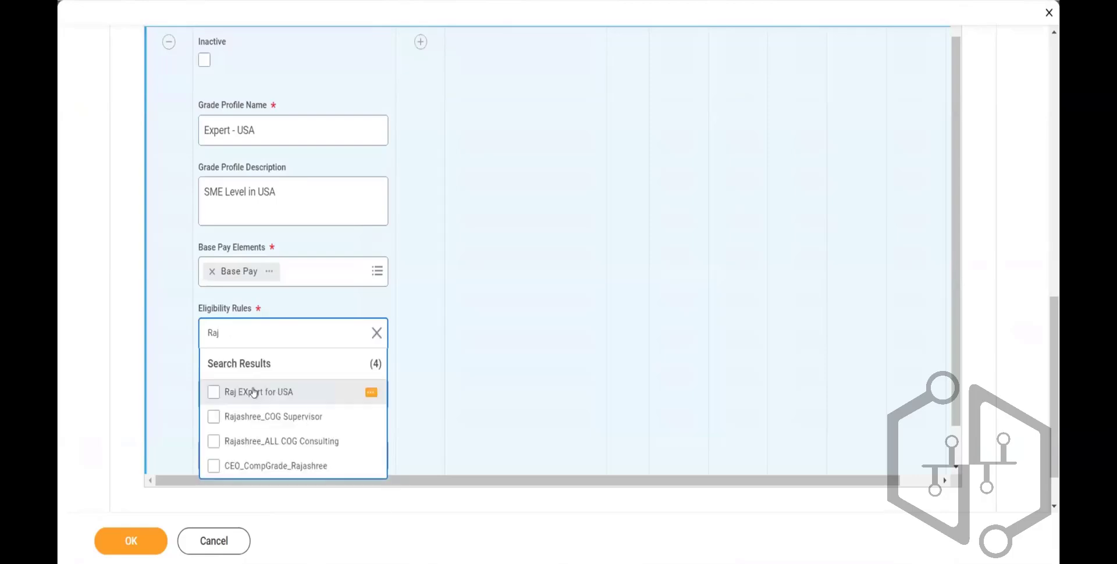
click(214, 392)
click(114, 337)
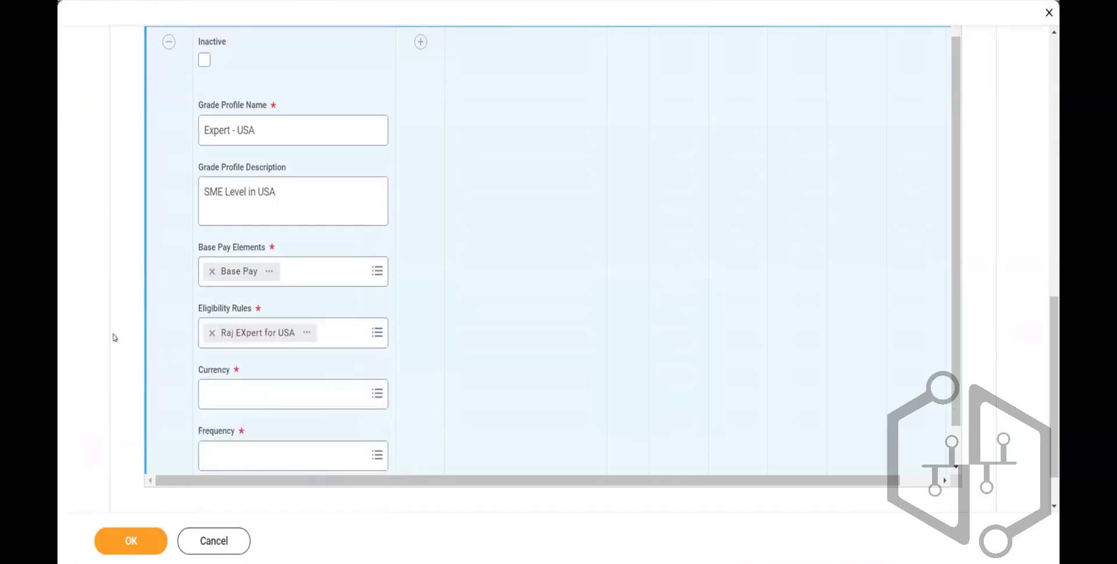
Set the Expert - USA grade profile's currency to USD and its frequency to Annual
click(242, 387)
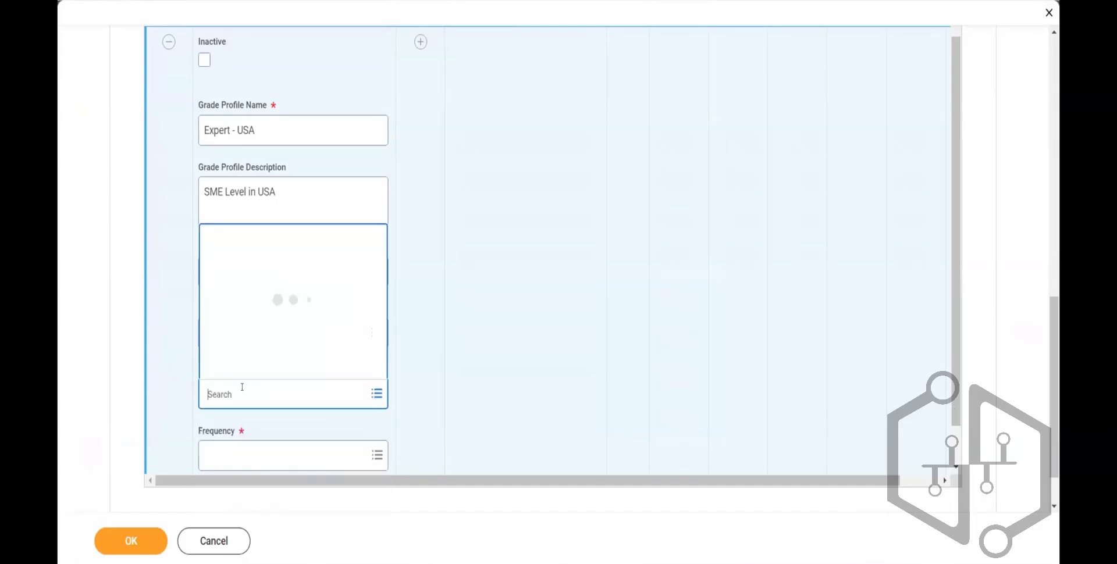
text(USD)
key(Return)
click(242, 456)
text(Annu)
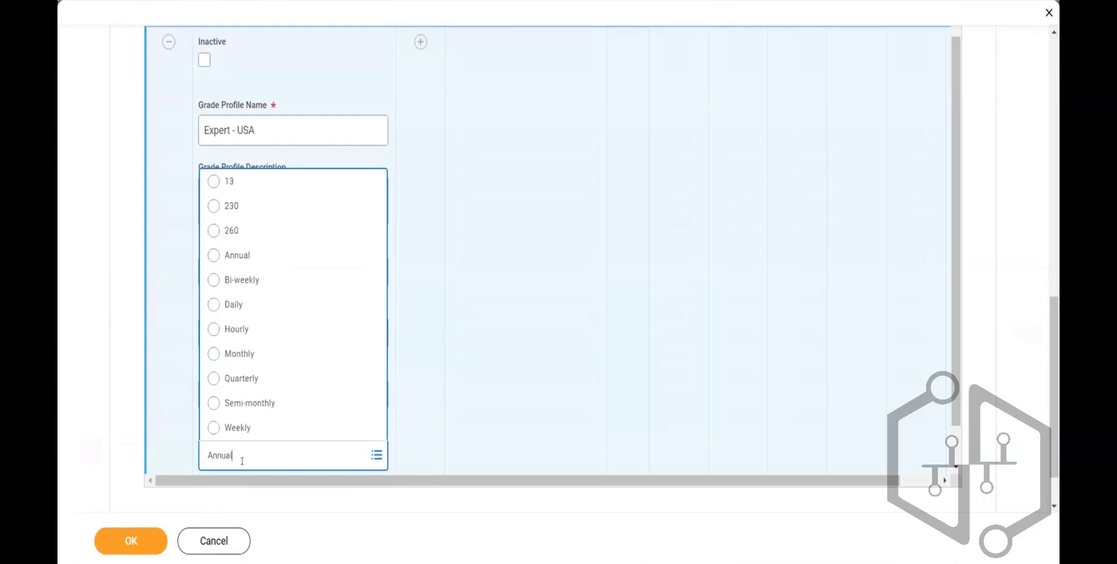
text(al)
key(Return)
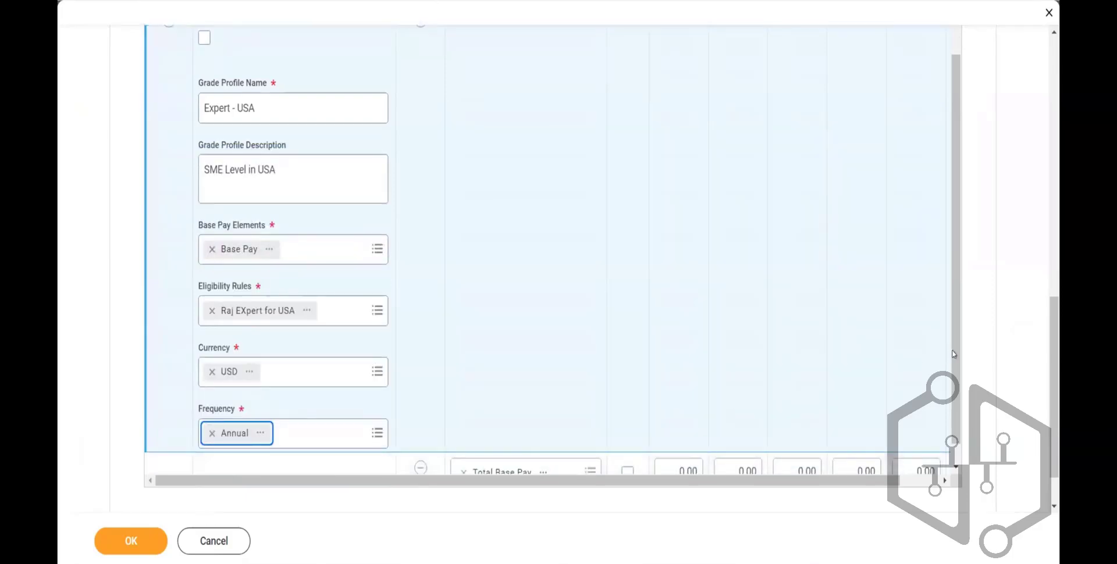
Set the profile's Total Base Pay range from 250,000 to 400,000 and enable automatic calculation of its intermediate segment values
drag(956, 356, 958, 391)
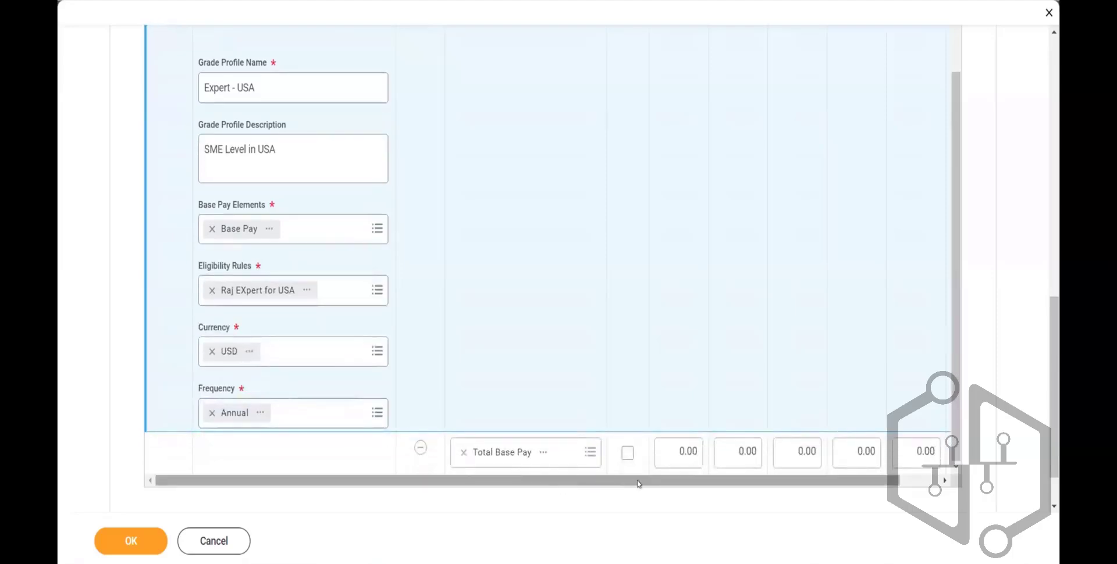
drag(637, 483, 677, 483)
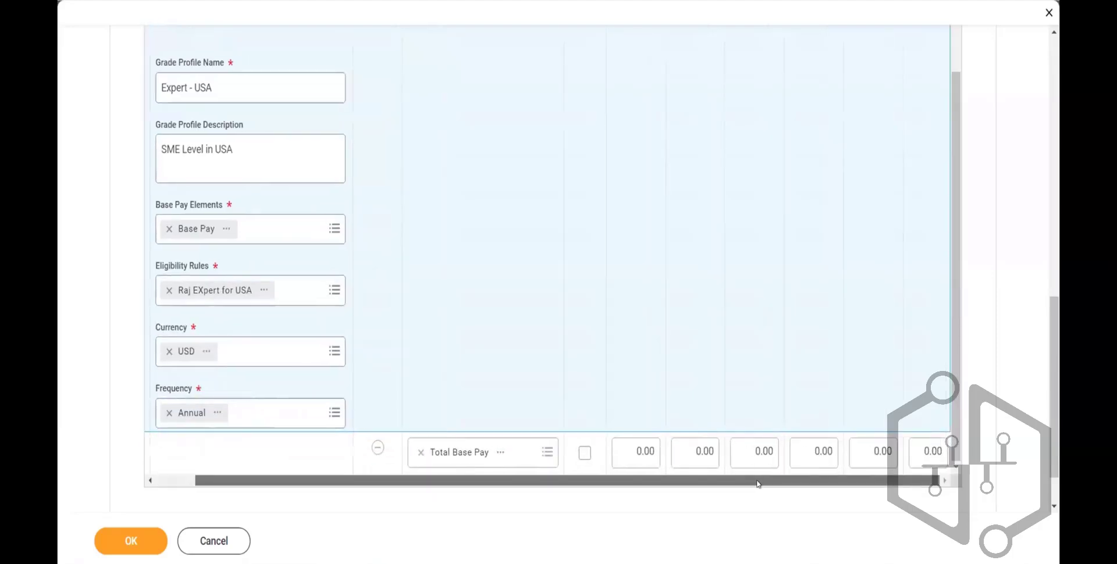
click(624, 452)
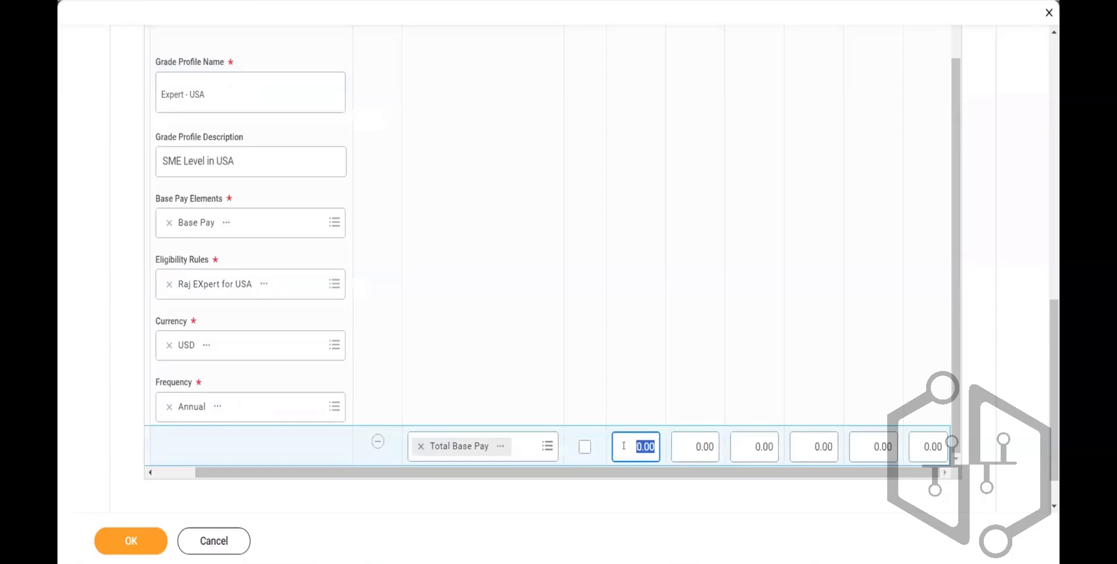
text(250000)
click(871, 446)
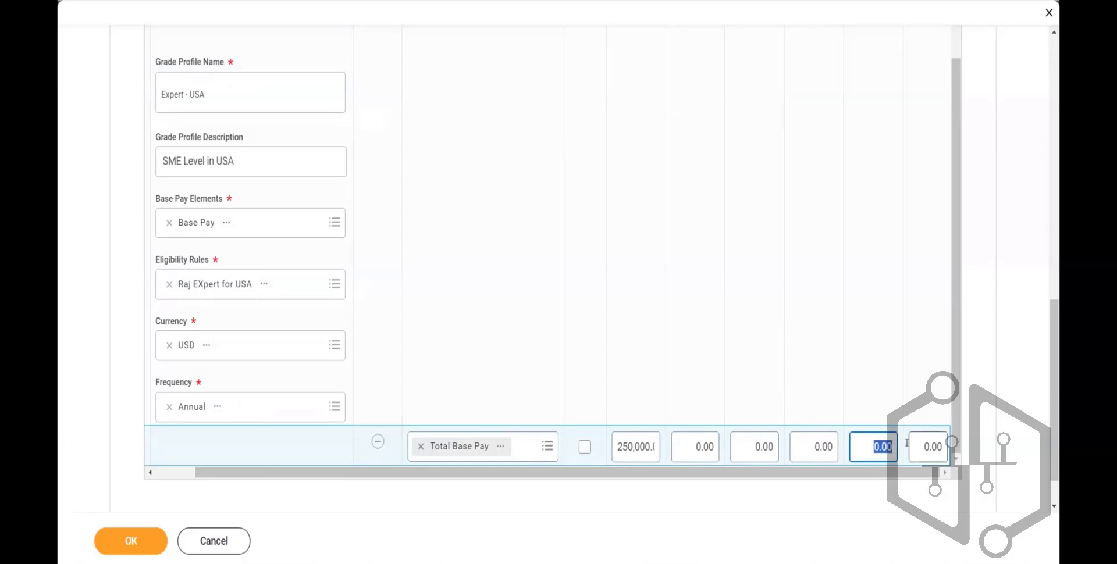
text(400000)
click(738, 512)
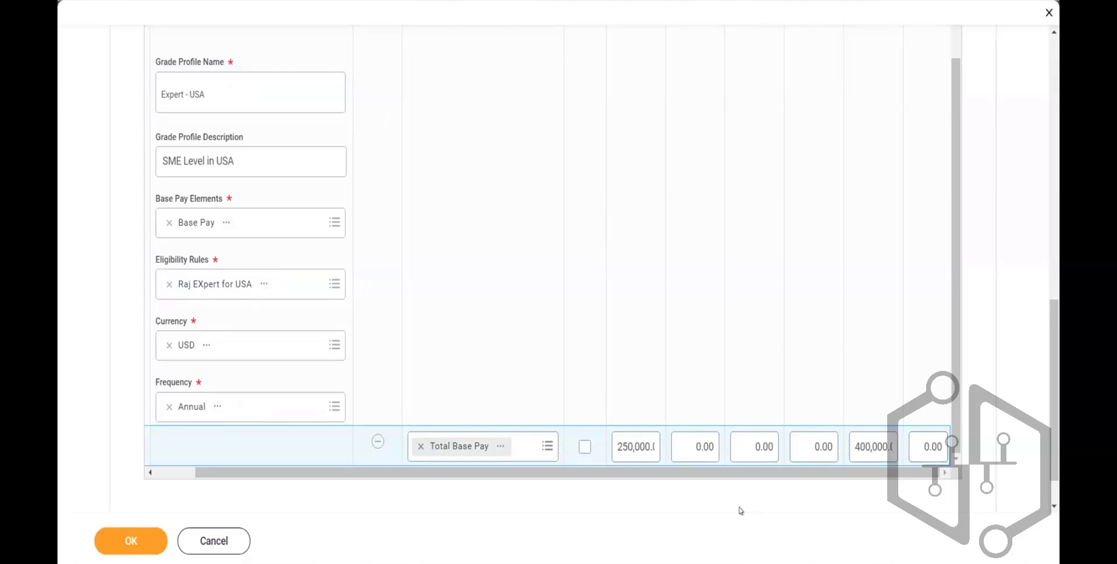
click(584, 449)
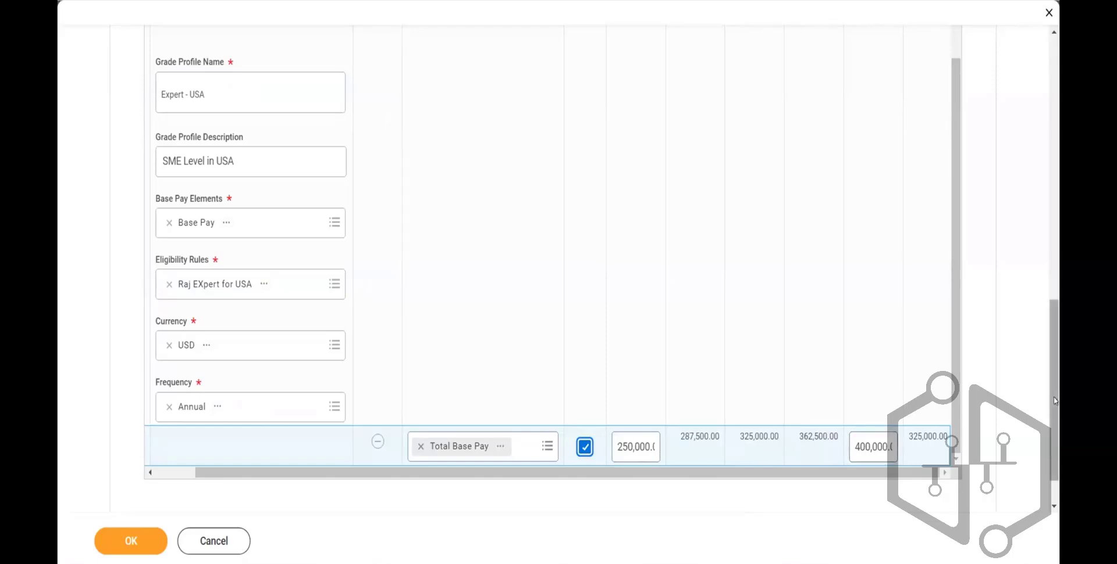
scroll(1056, 400, up, 3)
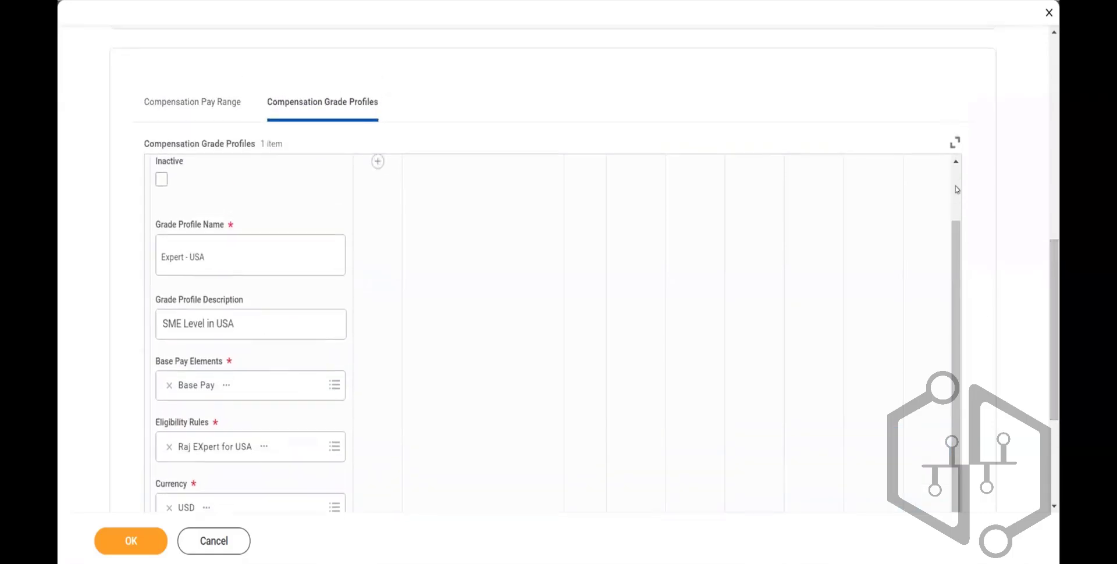
scroll(957, 189, up, 2)
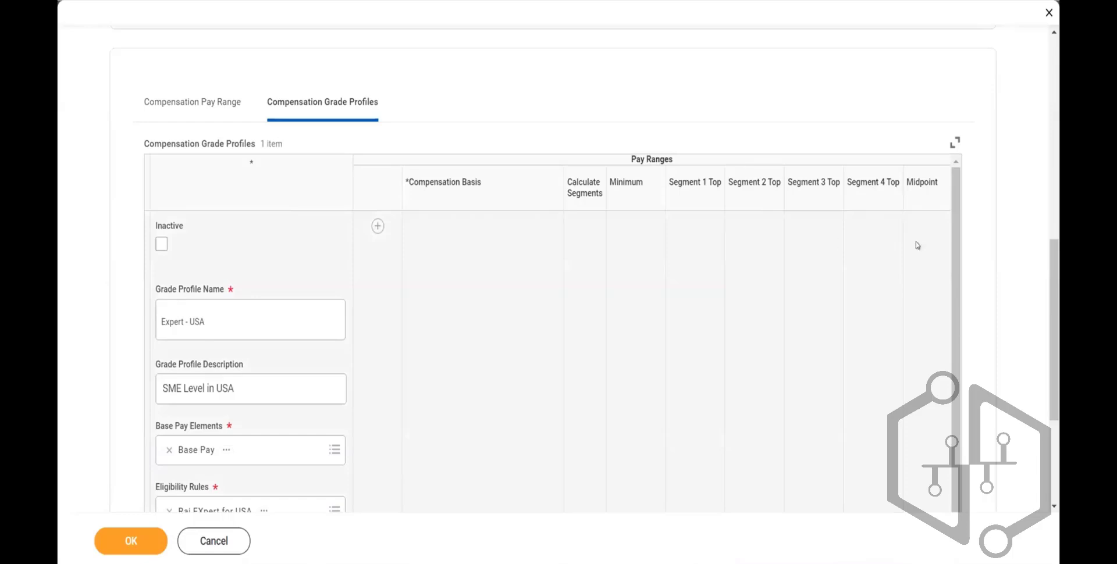
drag(1056, 285, 1052, 340)
scroll(955, 294, down, 2)
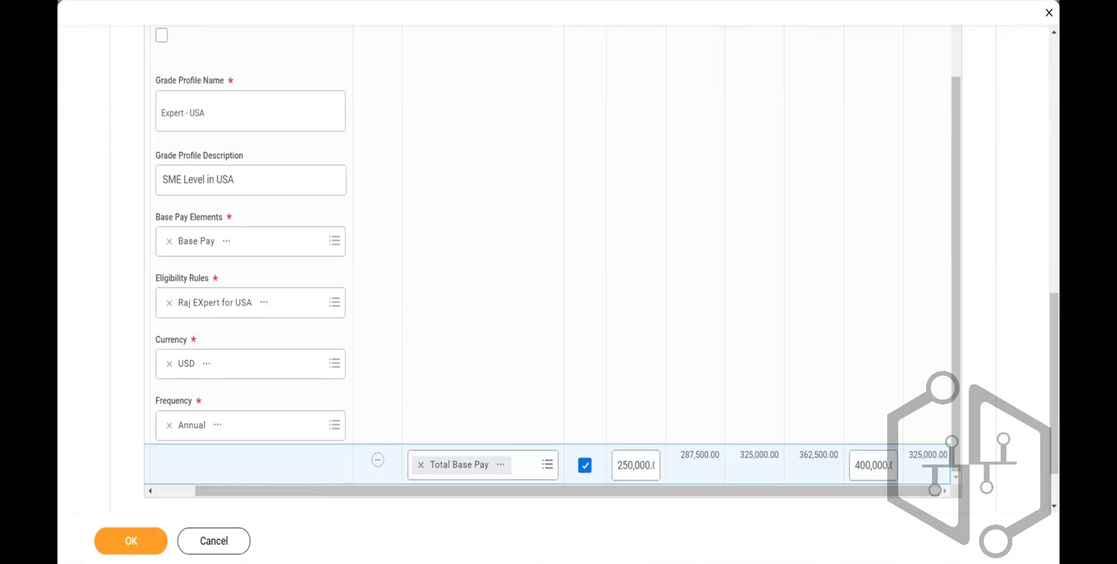
key(super)
text(note)
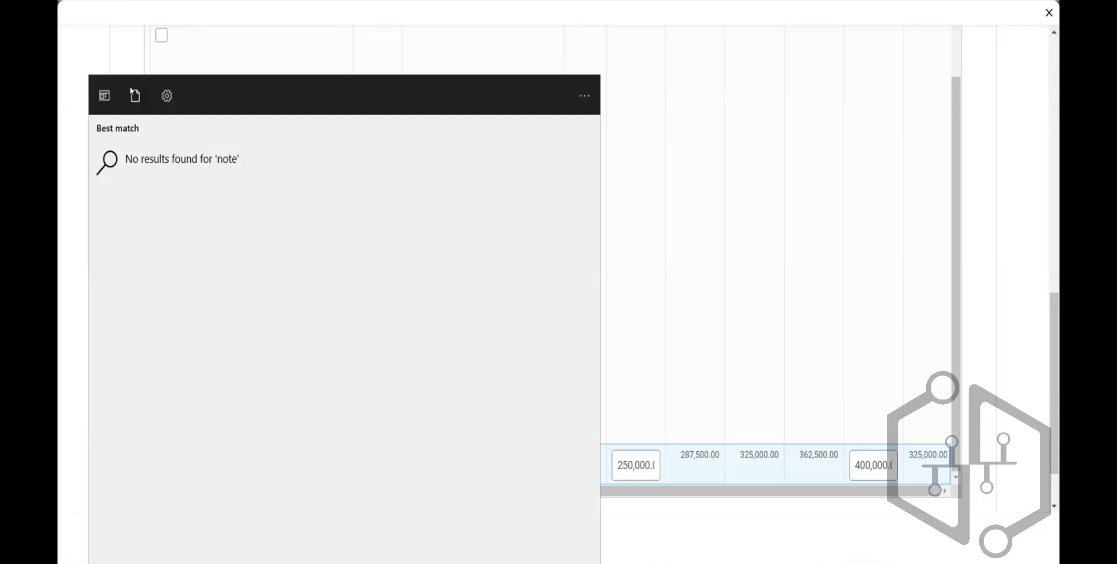
click(1006, 230)
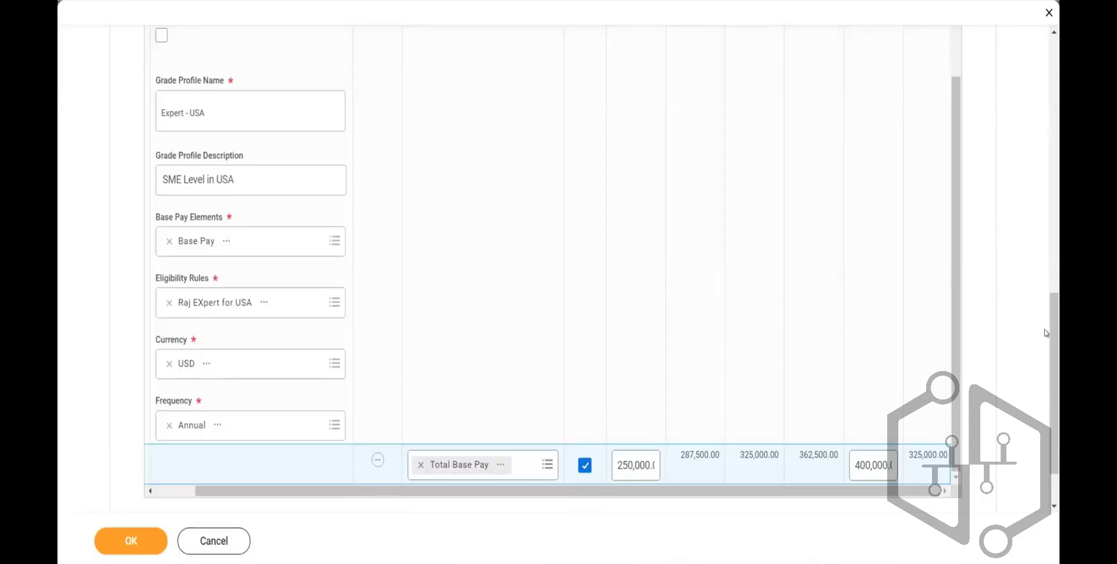
Try to append L3 to the Expert - USA grade profile name
scroll(1055, 335, up, 3)
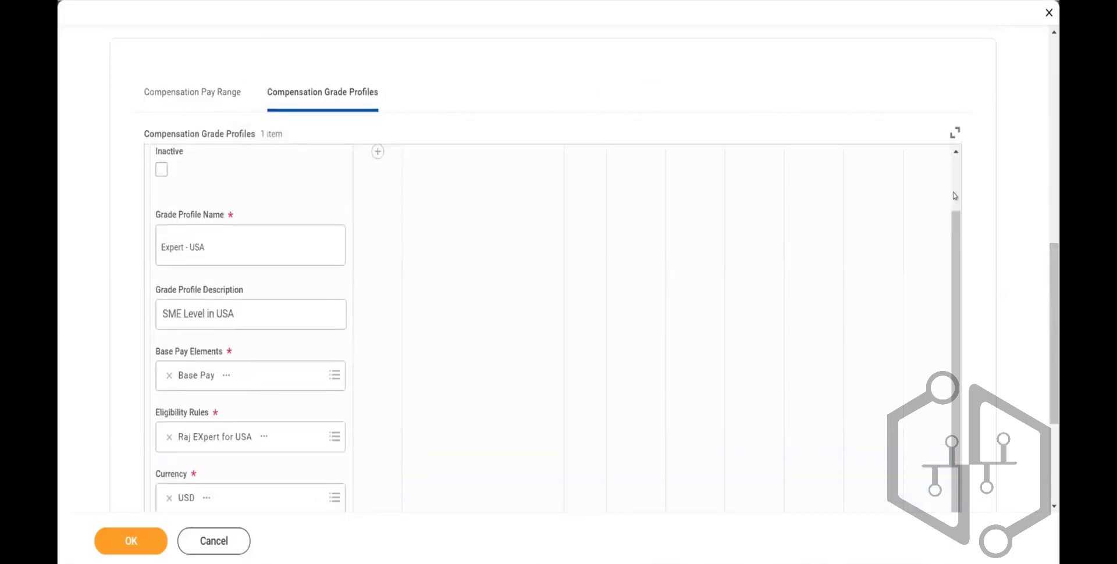
scroll(954, 178, up, 2)
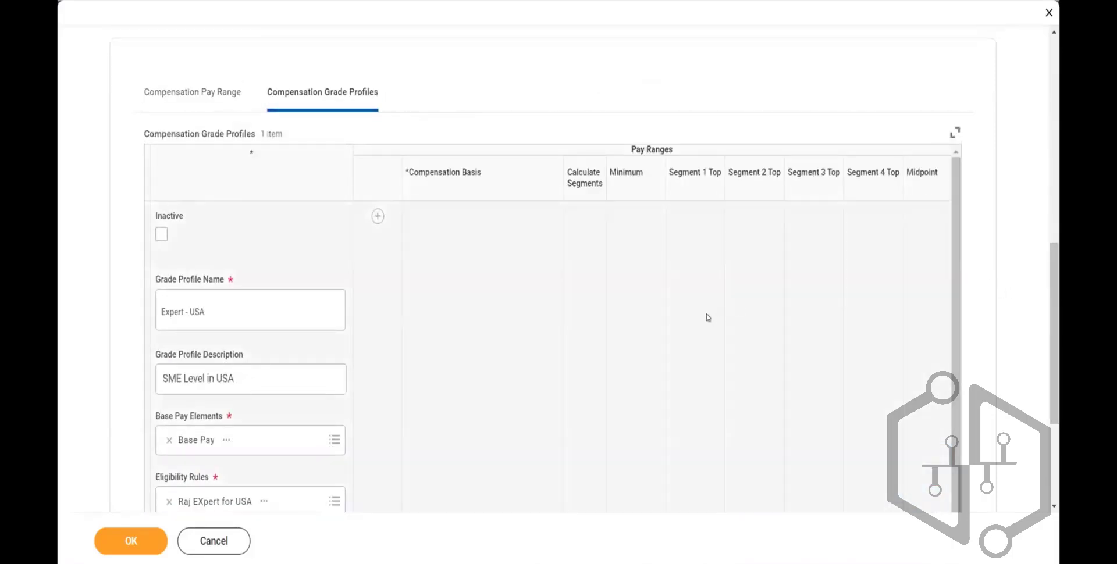
click(213, 313)
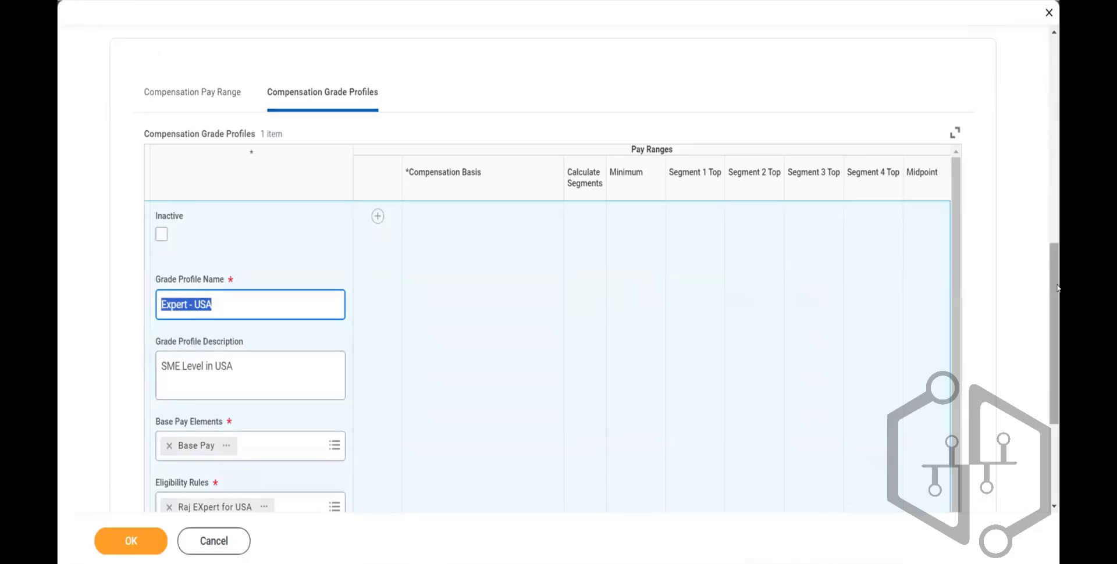
drag(1057, 288, 1058, 293)
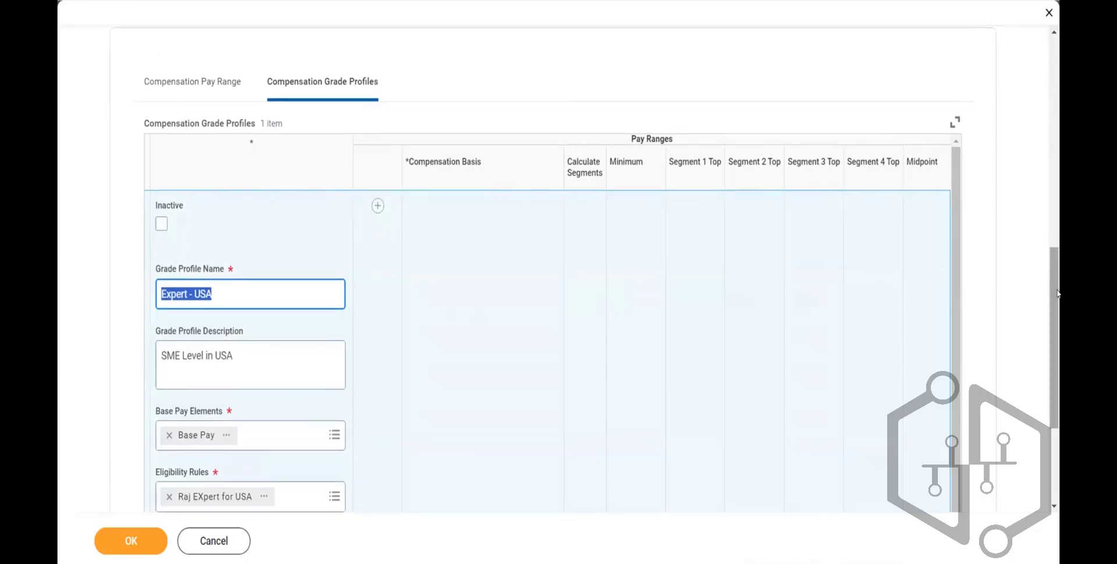
click(256, 294)
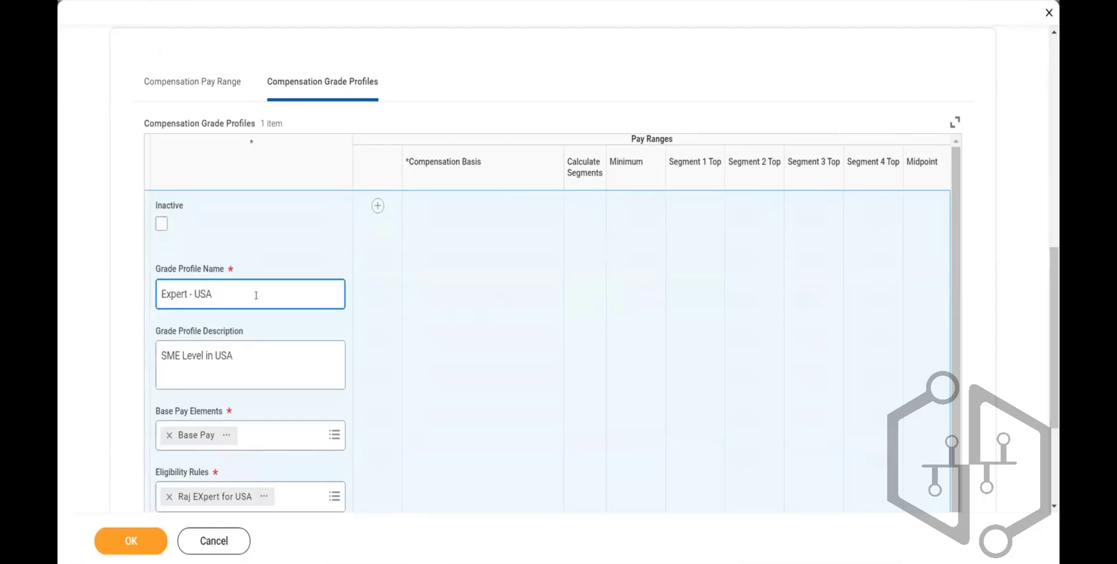
text(L3)
key(BackSpace)
key(BackSpace)
drag(1054, 312, 1056, 389)
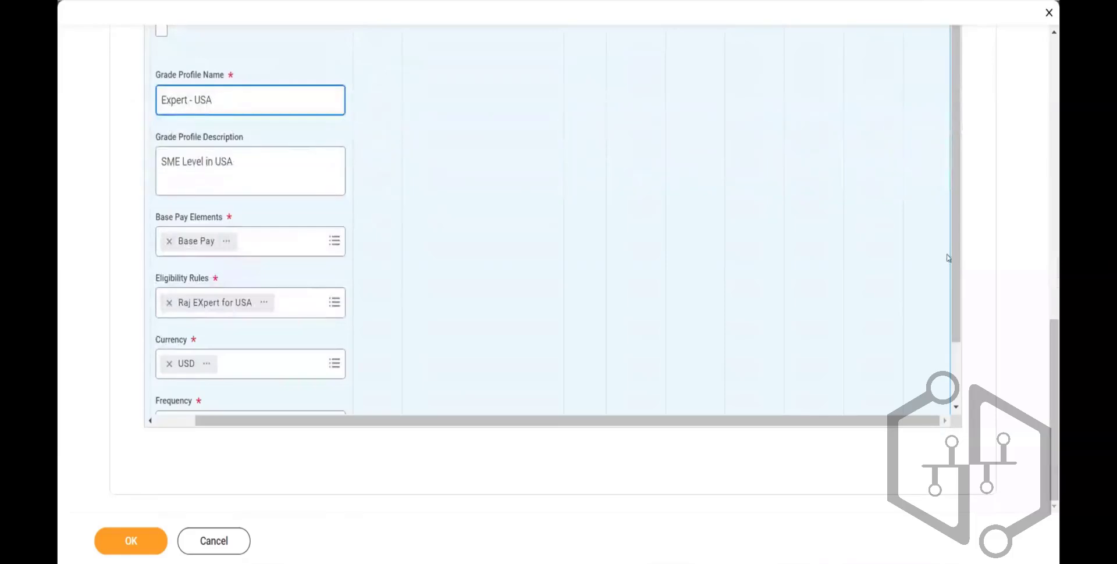
drag(956, 258, 965, 354)
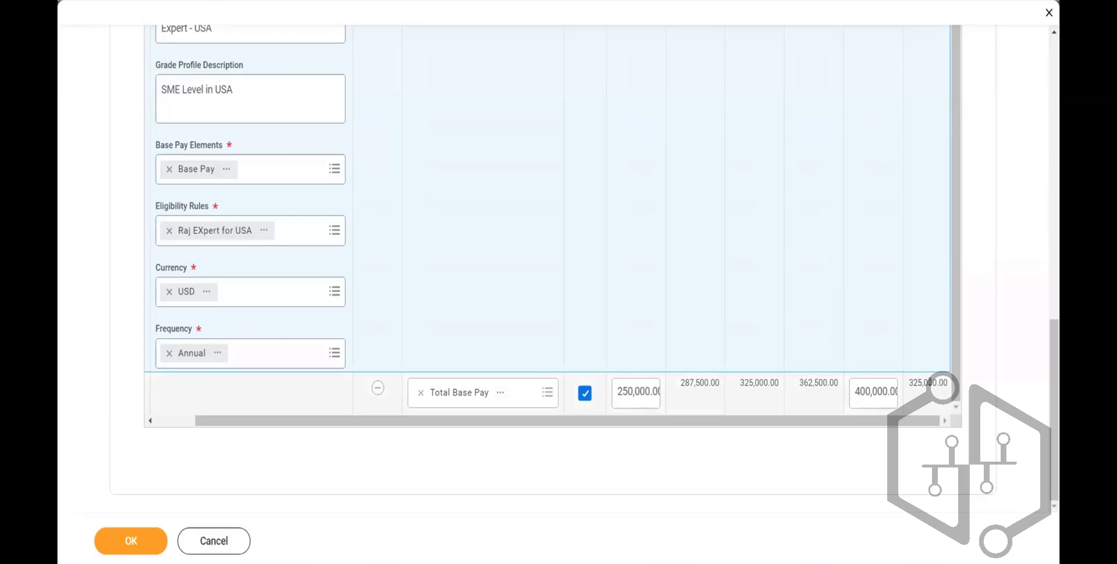
drag(957, 276, 957, 215)
scroll(1055, 296, up, 3)
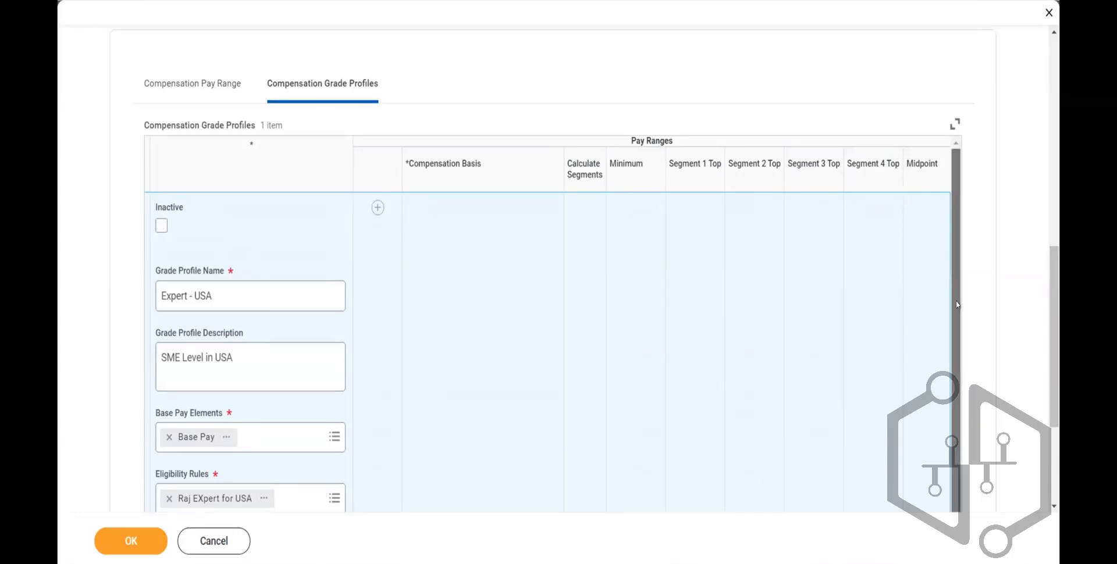
scroll(956, 247, down, 2)
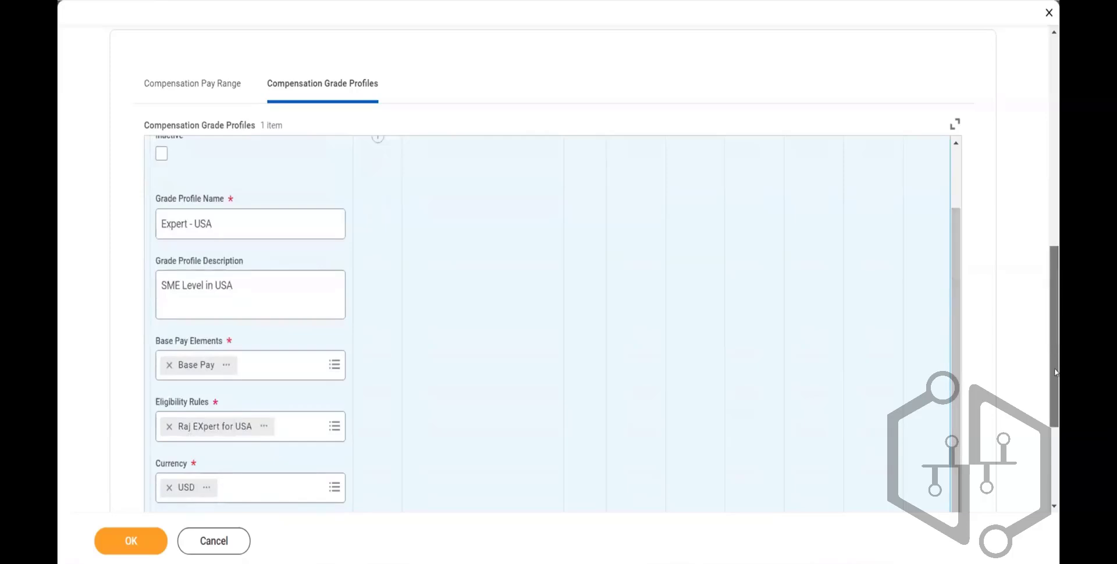
scroll(1050, 327, down, 3)
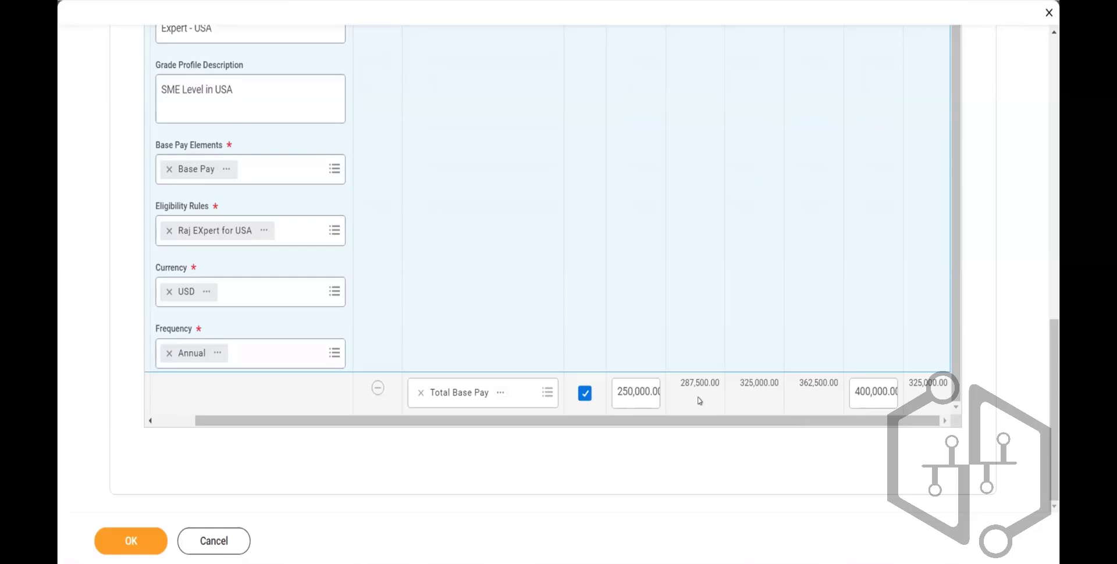
Set the Total Base Pay row's Segment 4 Top to 287,000, recalculate the segments, and leave automatic segment calculation off
click(867, 395)
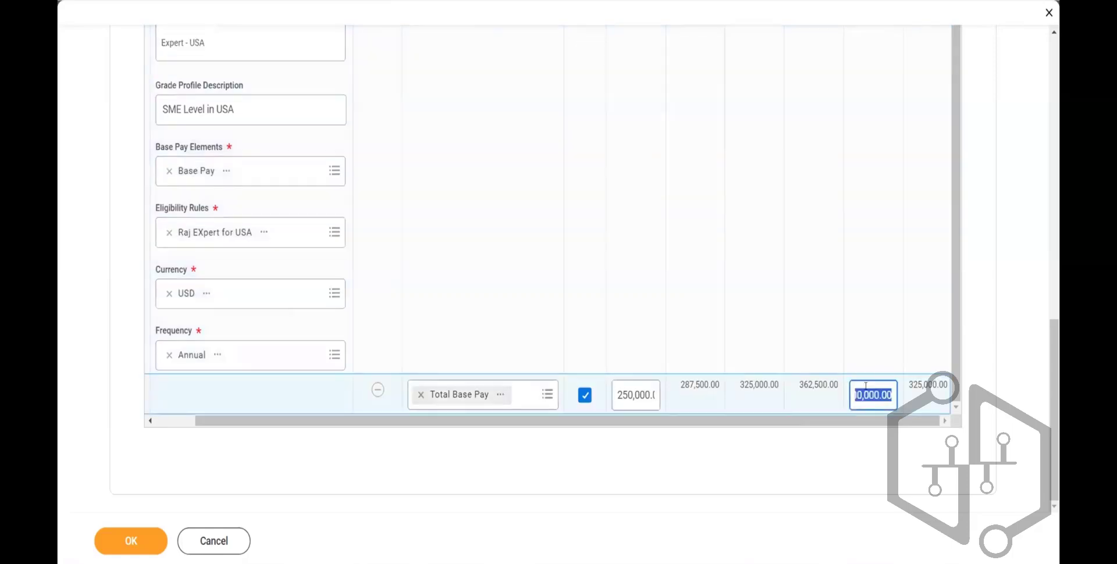
text(287000)
click(585, 396)
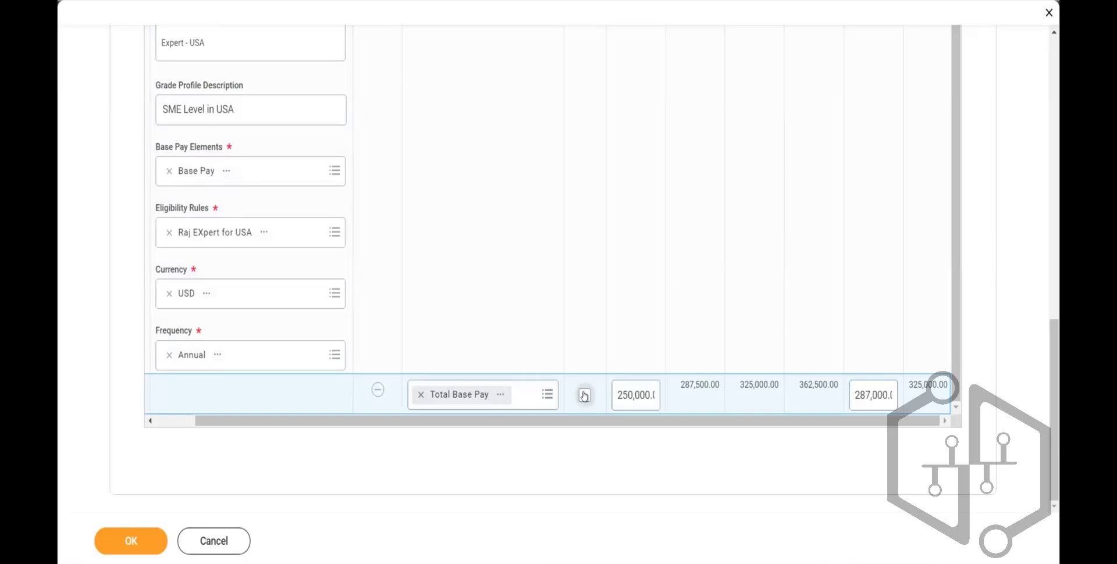
click(584, 395)
click(585, 396)
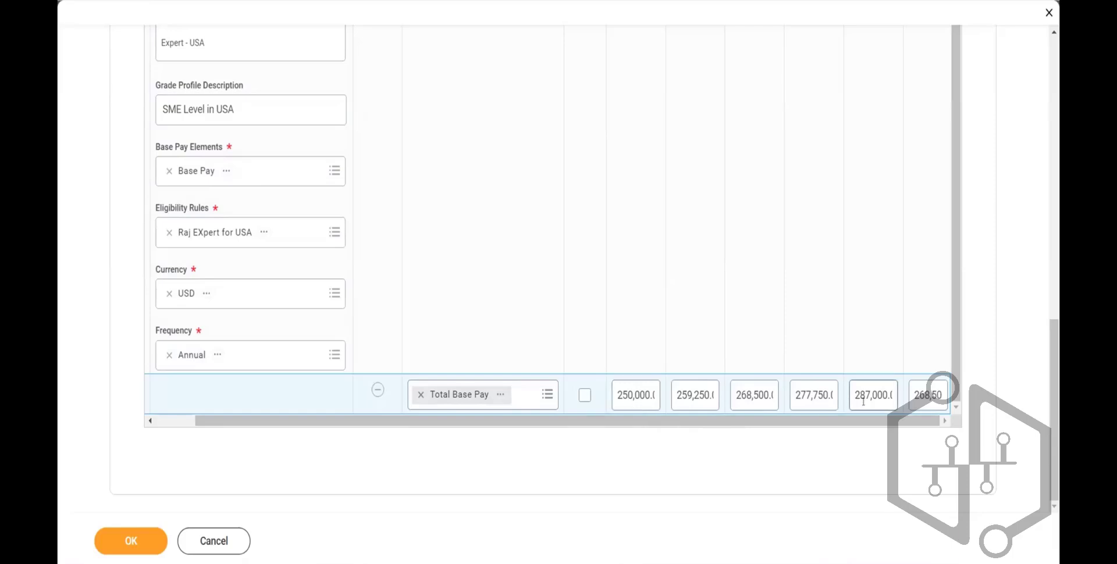
Set the Total Base Pay row's Segment 4 Top to 400,000
drag(854, 391, 899, 395)
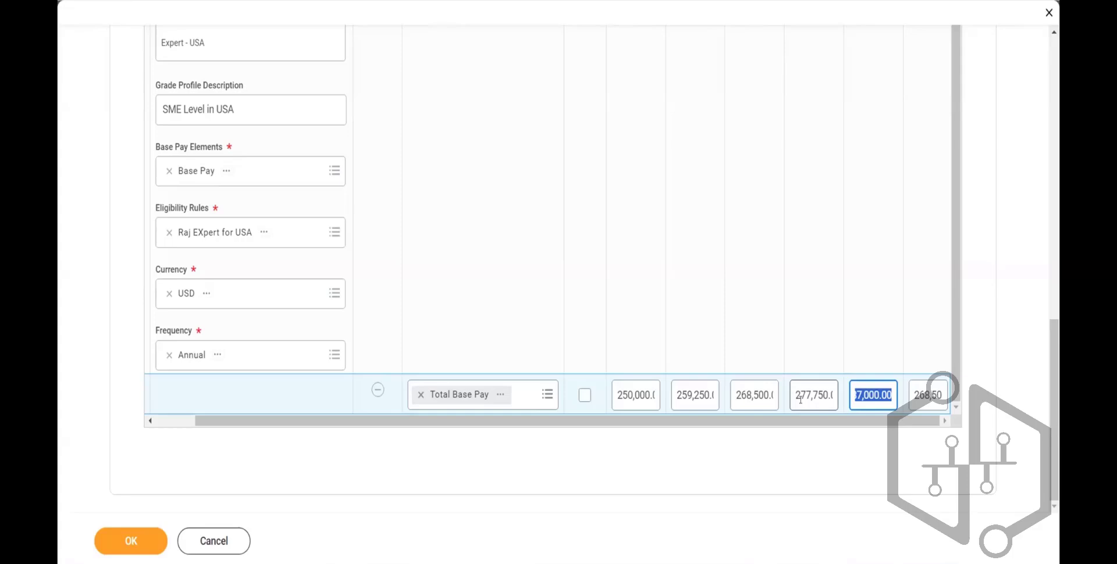
text(400000)
click(1031, 355)
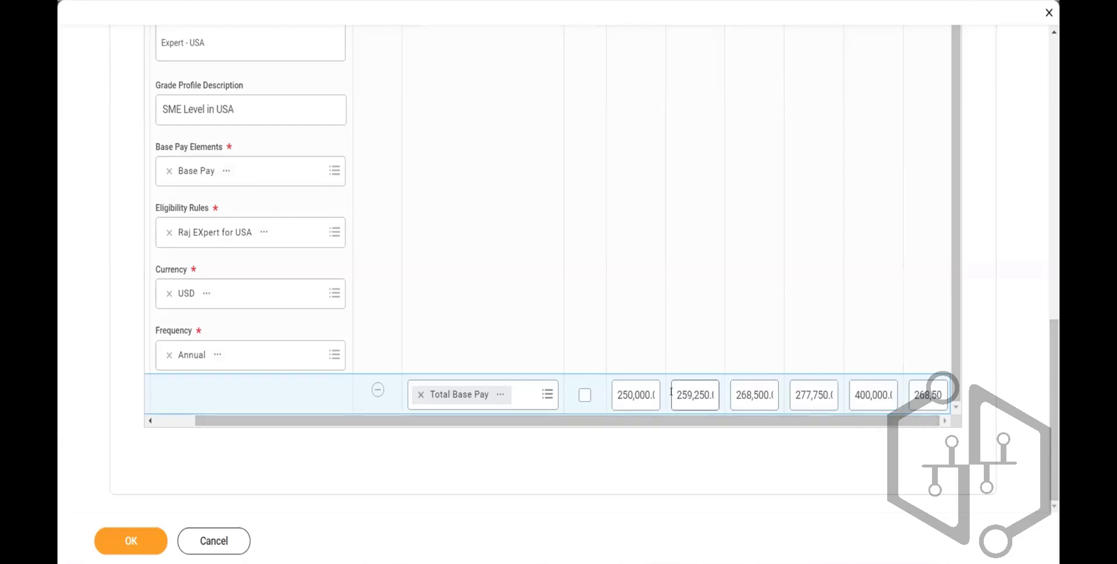
Clear the Segment 1, 2 and 3 Top values and the Midpoint in the Total Base Pay row
drag(671, 392, 723, 397)
key(BackSpace)
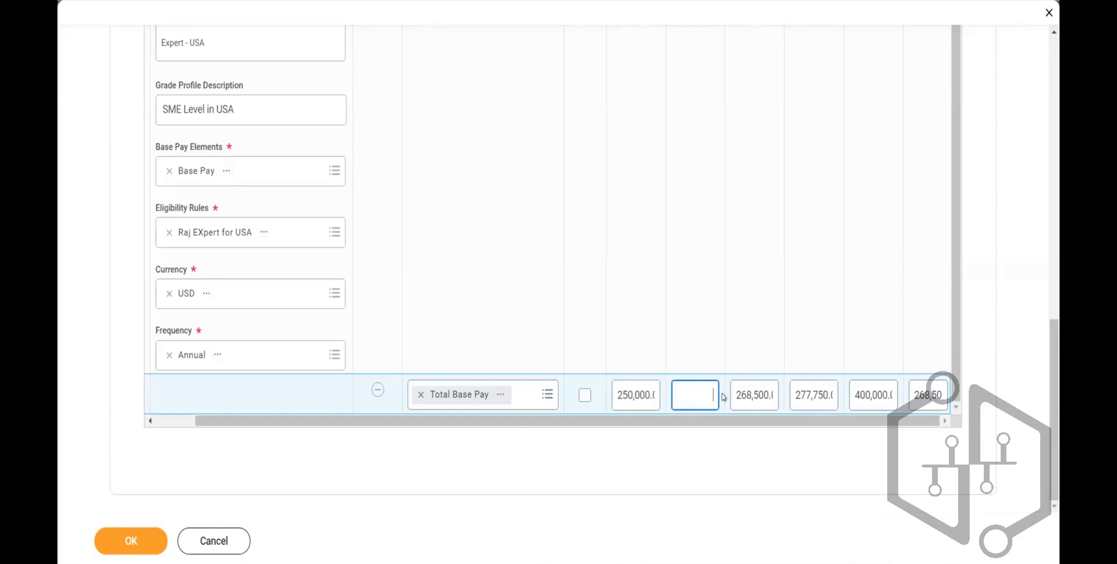
drag(734, 393, 783, 394)
key(BackSpace)
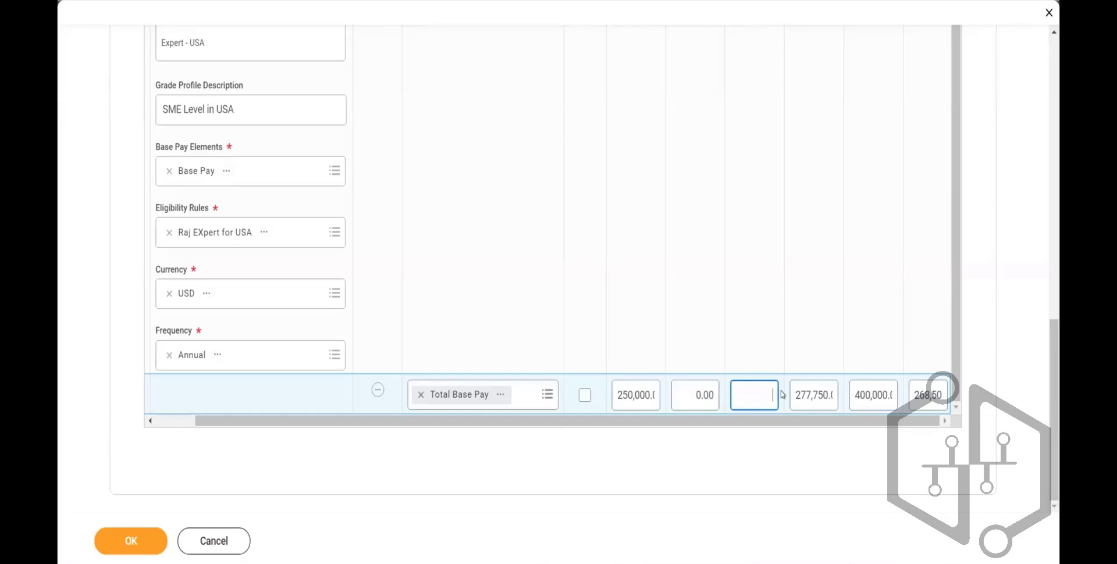
drag(790, 391, 839, 395)
key(BackSpace)
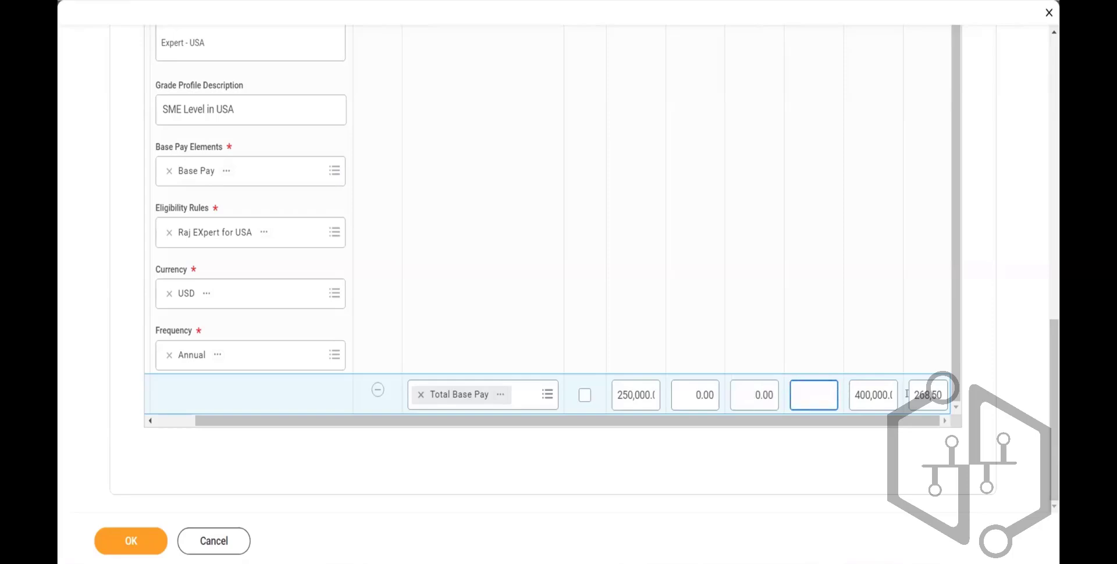
drag(917, 394, 957, 394)
key(BackSpace)
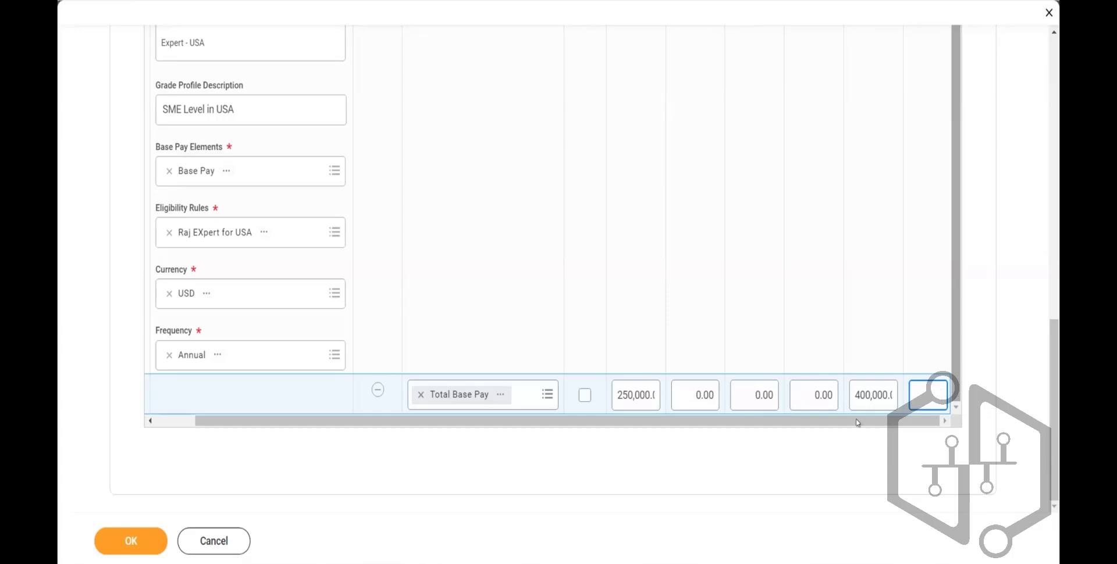
Open a blank Notepad window, maximize it, and return to the compensation grade form
click(70, 563)
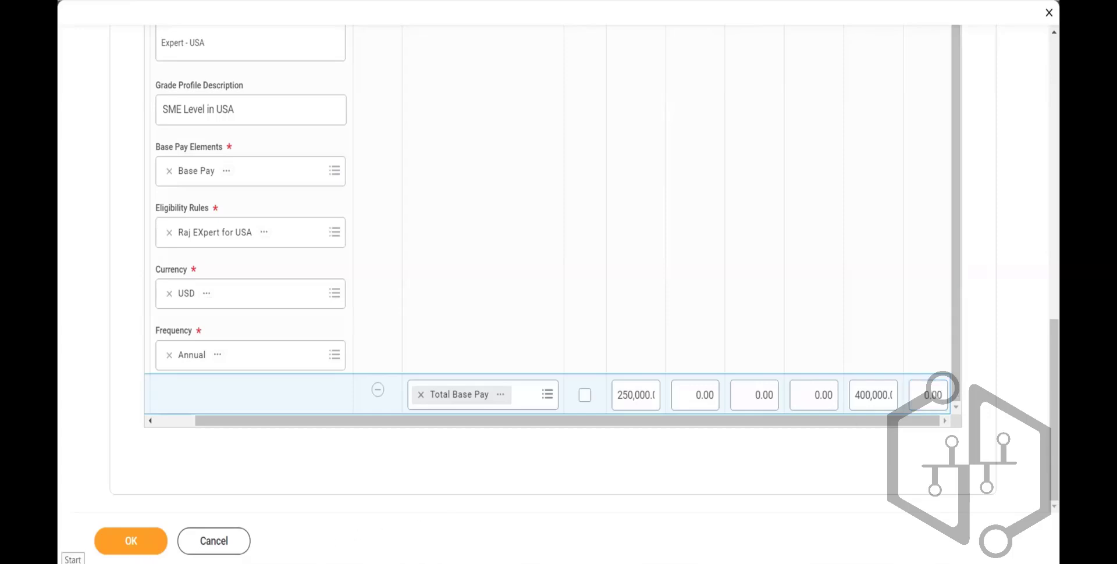
text(notepad)
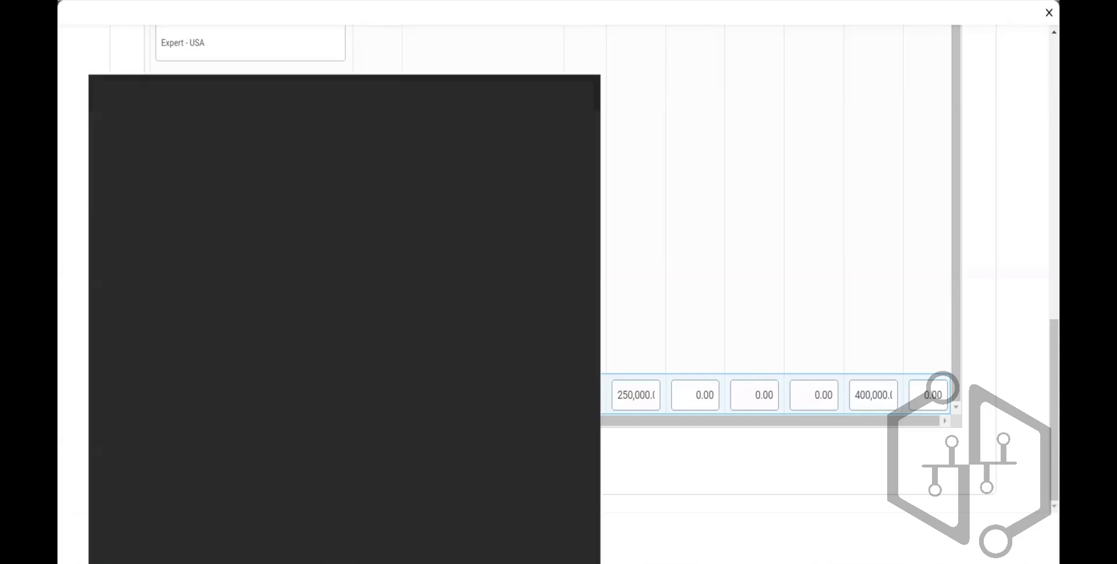
click(187, 159)
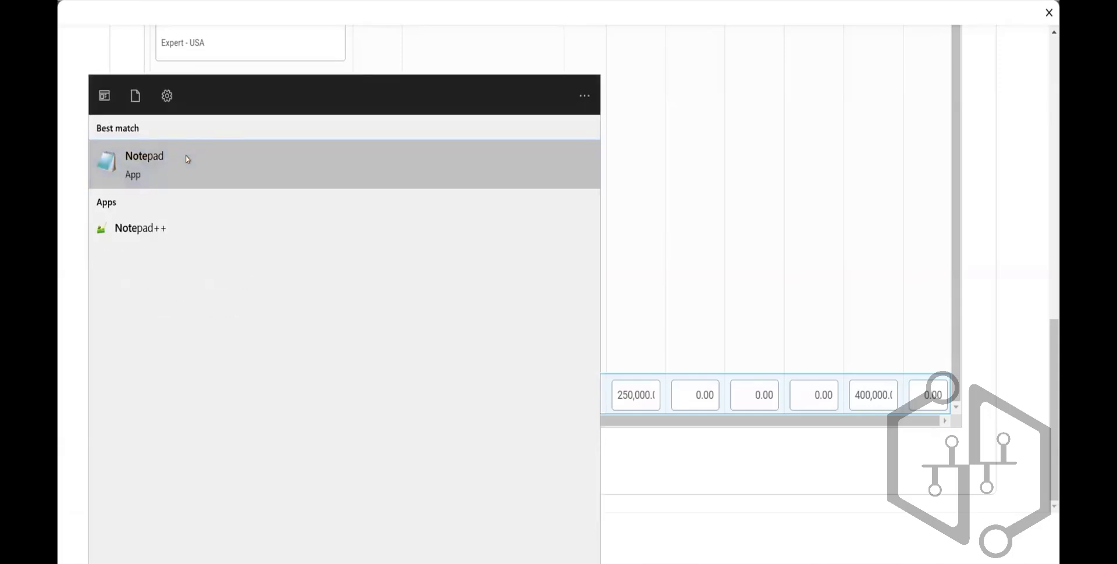
drag(807, 128, 649, 66)
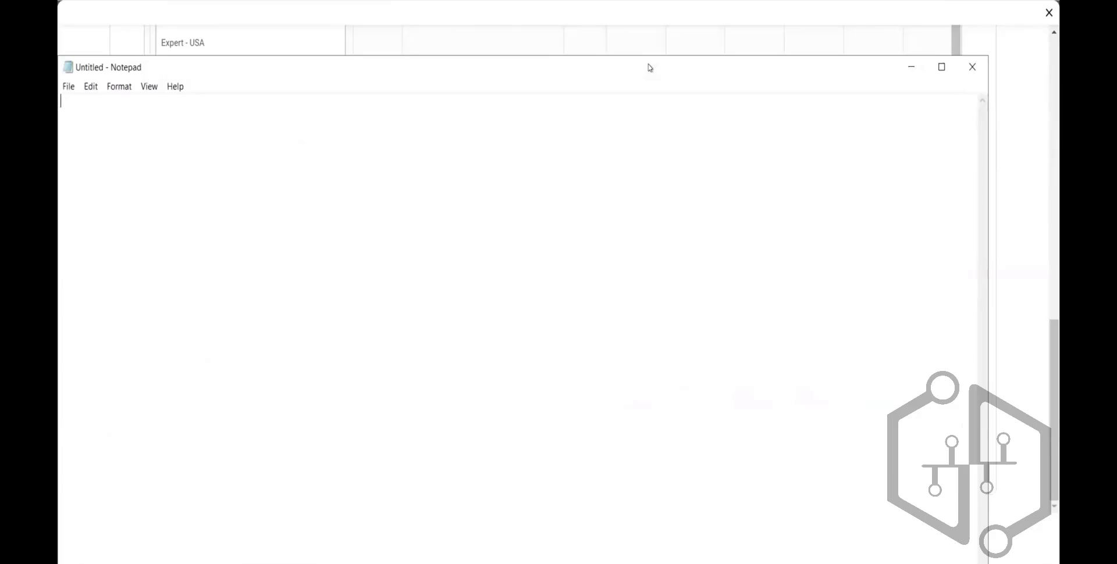
click(942, 66)
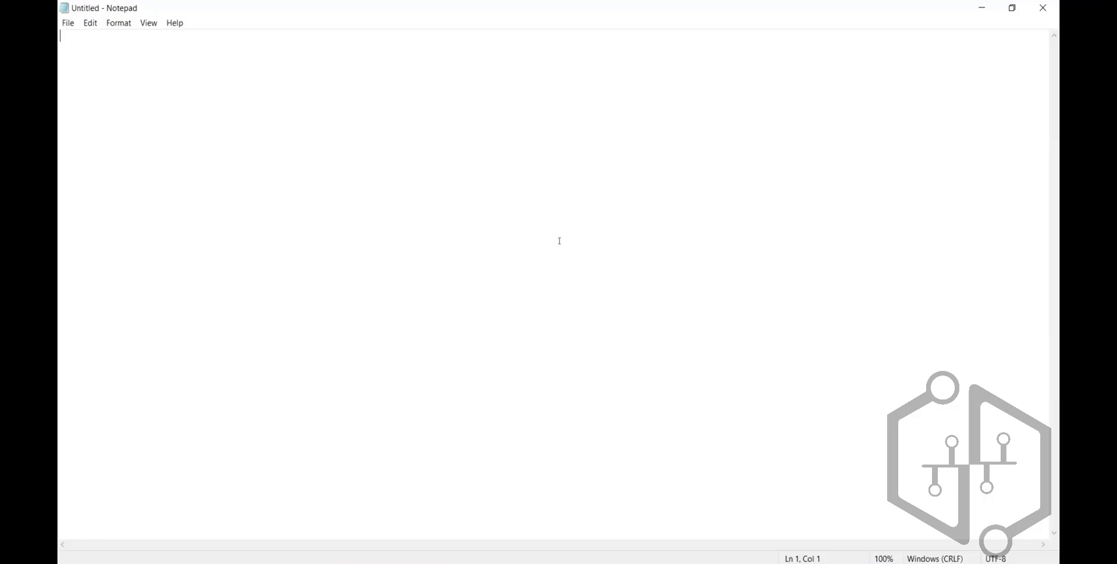
click(426, 560)
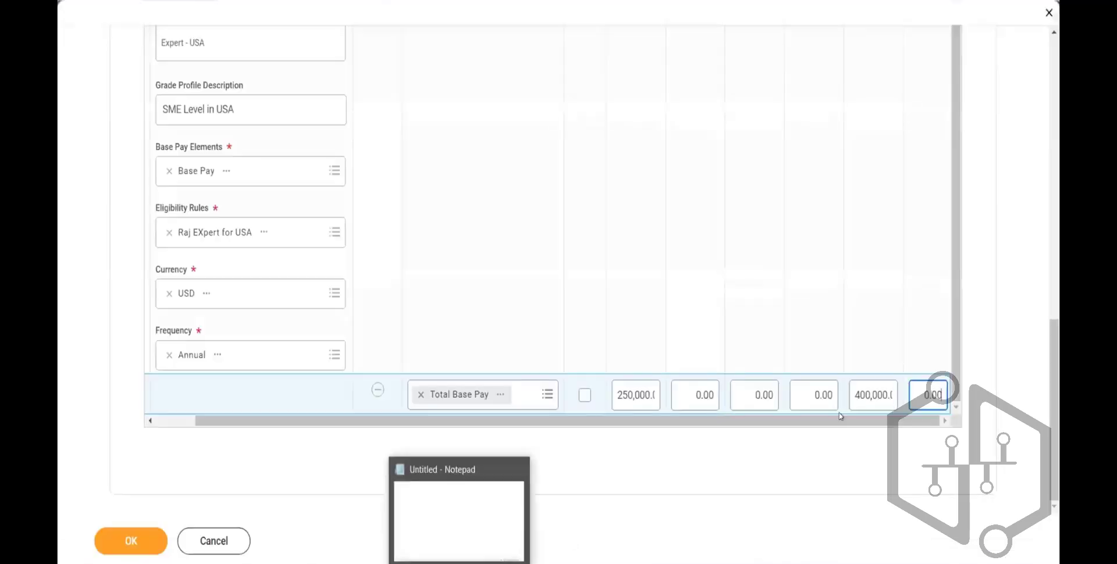
Enable automatic segment calculation for the Total Base Pay row of the Expert - USA profile
click(586, 396)
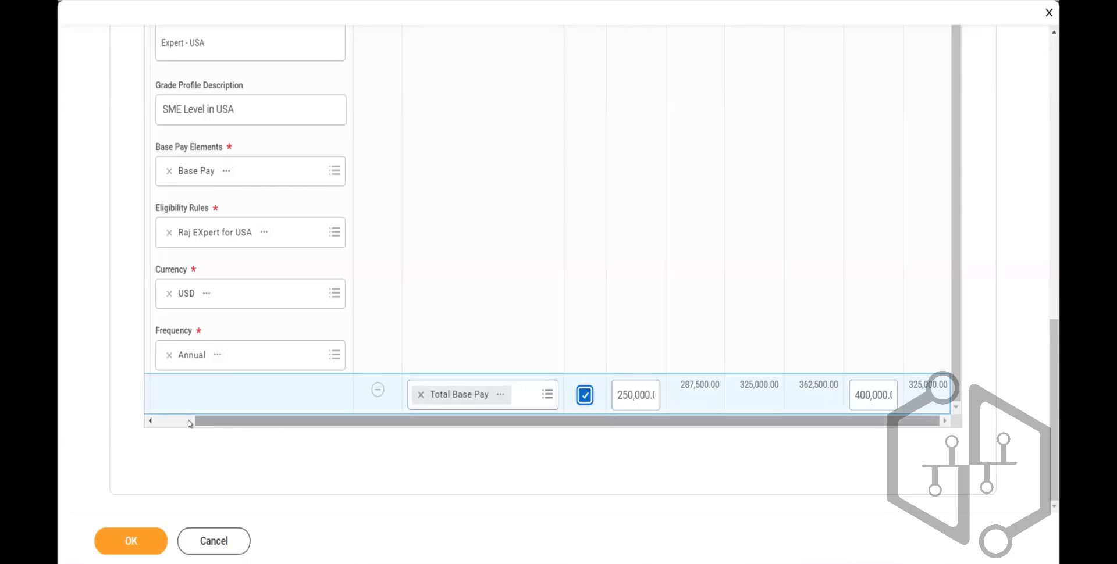
click(169, 423)
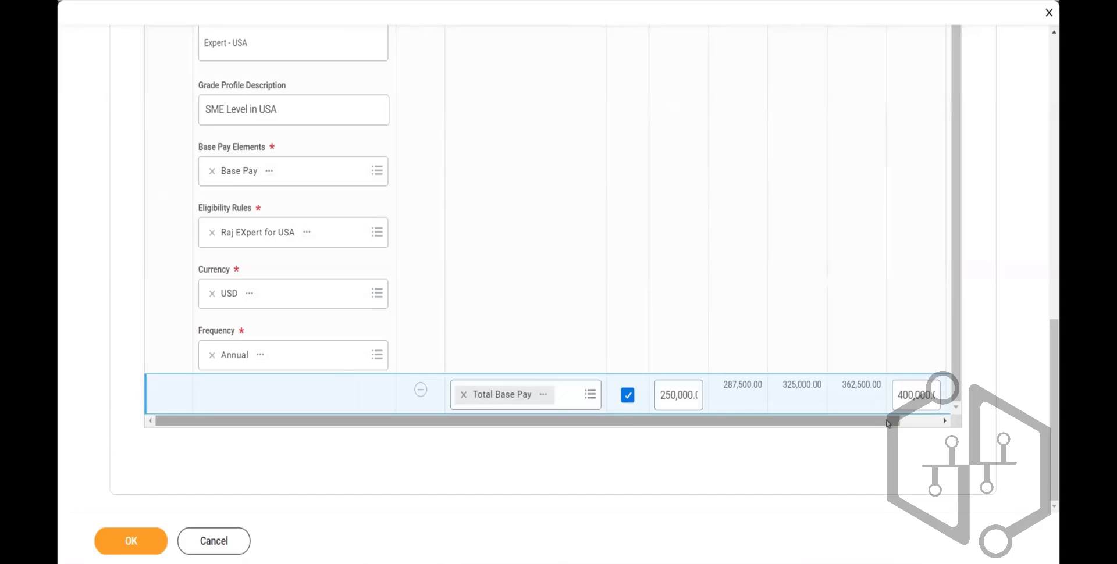
click(941, 423)
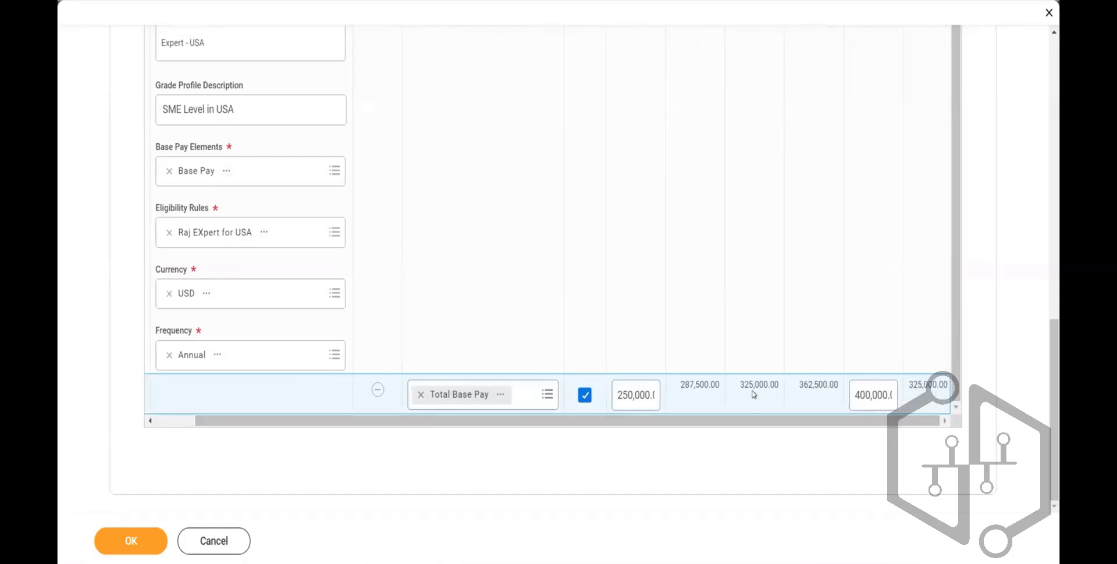
scroll(1058, 355, up, 4)
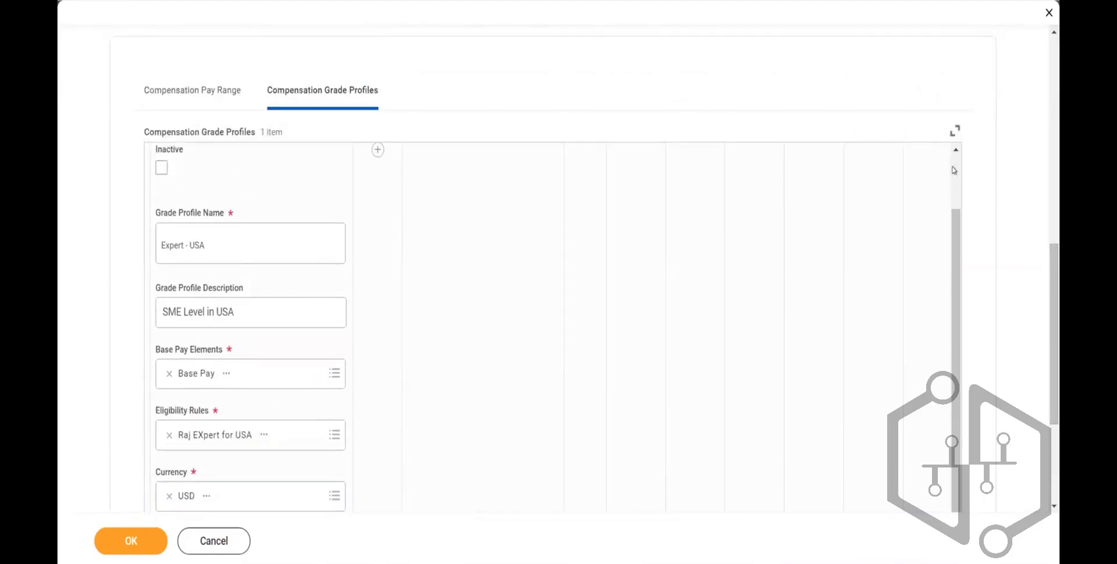
scroll(959, 169, up, 2)
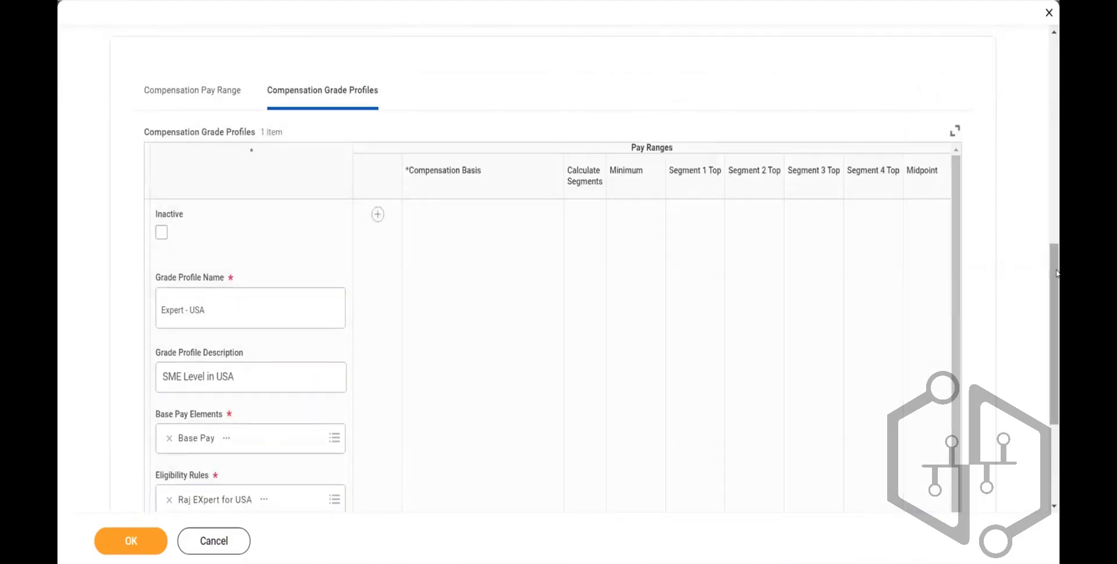
Examine the Expert - USA profile's details and the calculated segment values in its Total Base Pay row
scroll(1058, 316, down, 2)
scroll(1058, 316, down, 2)
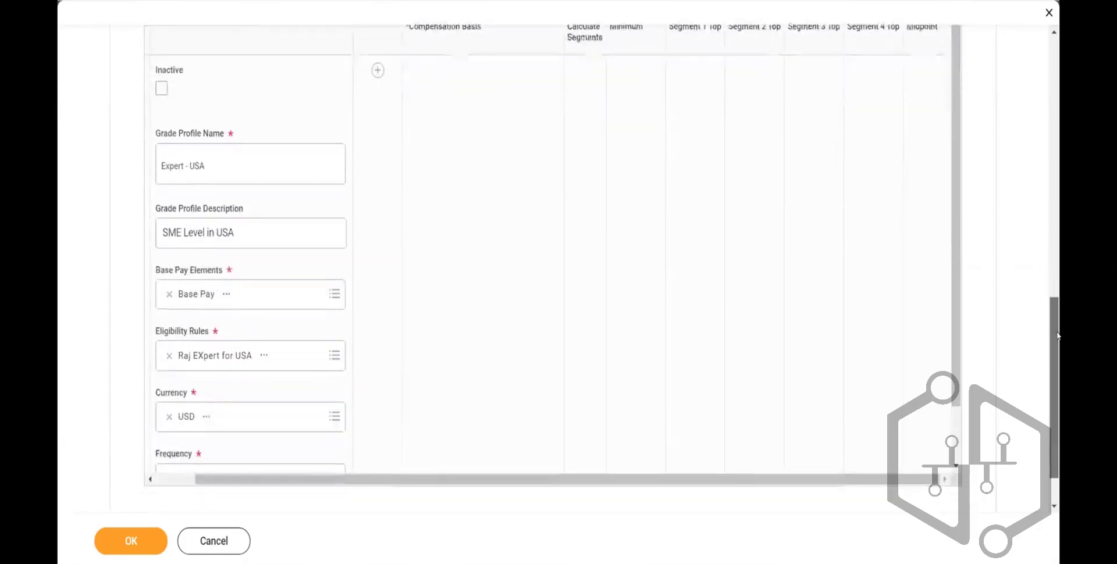
click(173, 454)
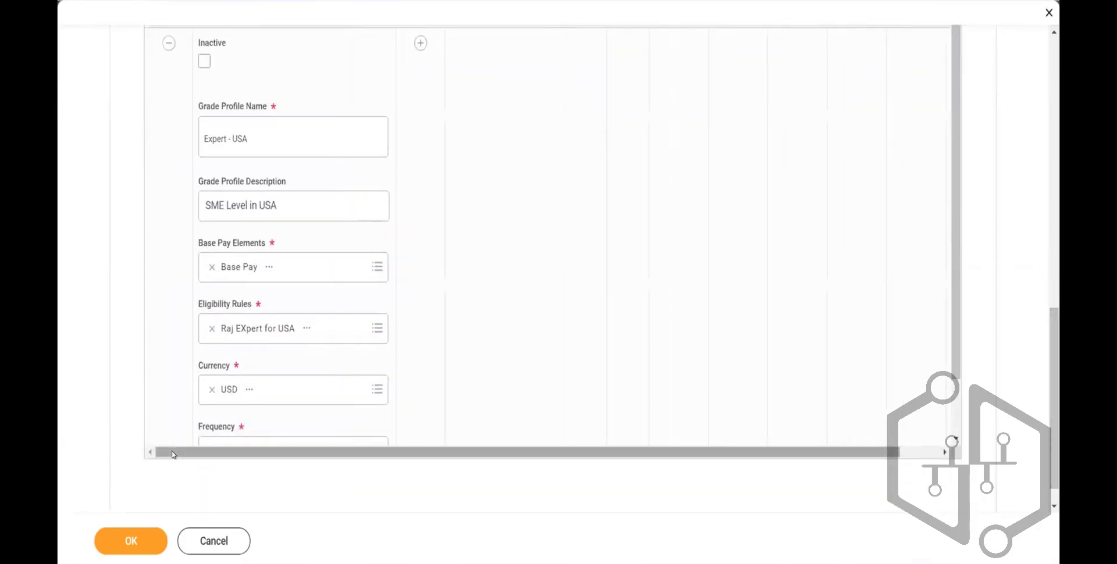
drag(1057, 343, 1051, 279)
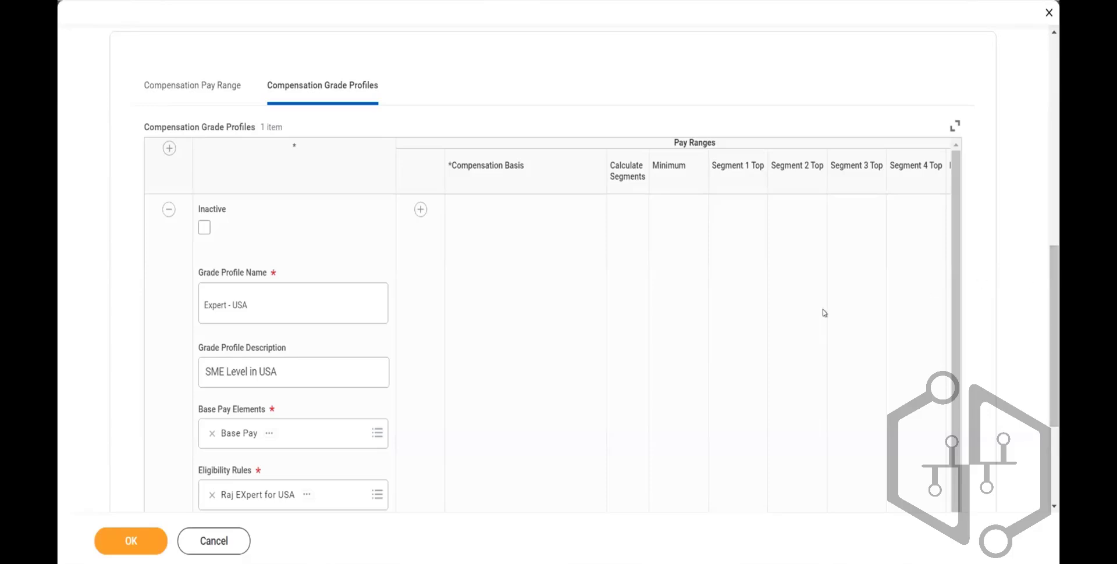
scroll(1054, 286, down, 3)
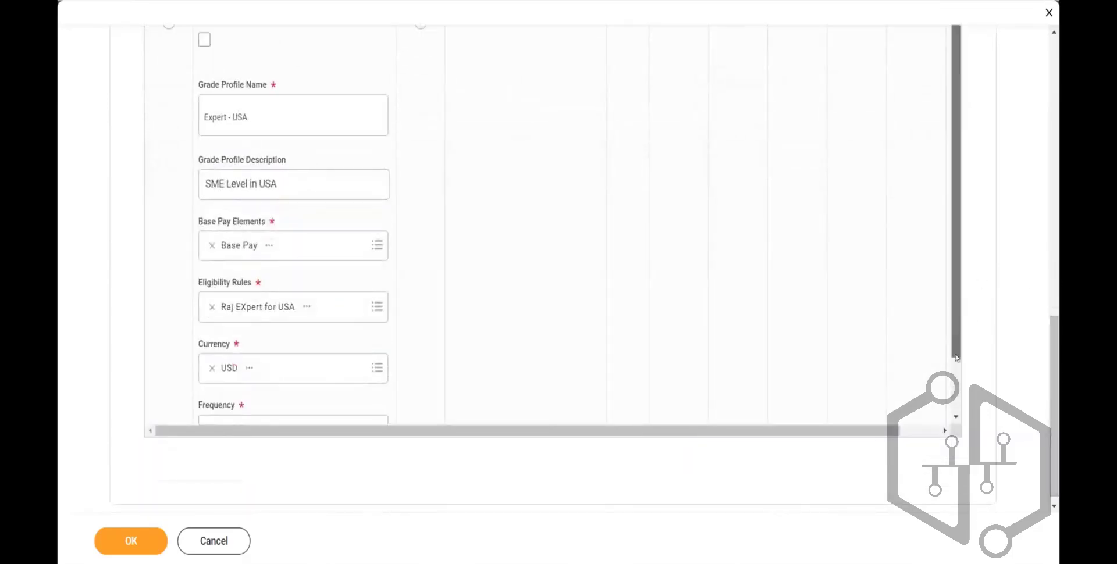
scroll(956, 304, down, 1)
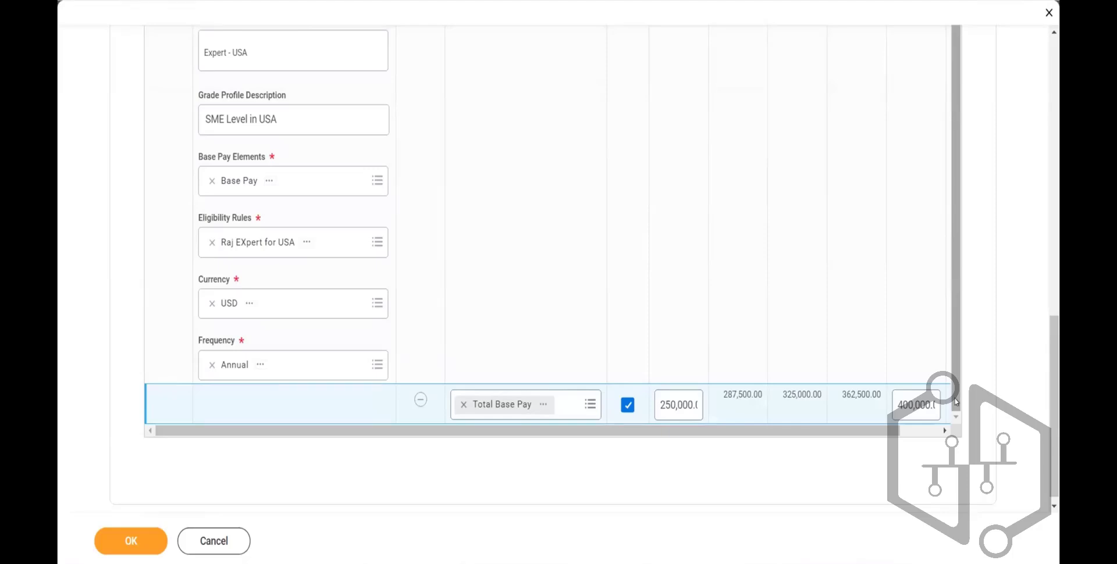
Reload the task and start a new compensation grade effective 01/01/1900 with grade profiles enabled
key(F5)
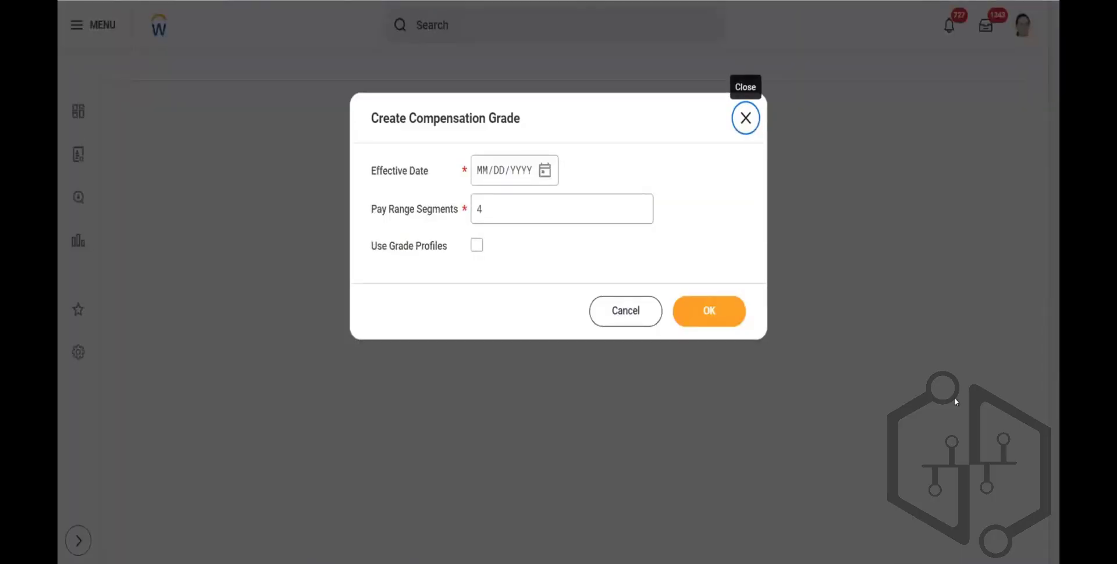
click(482, 170)
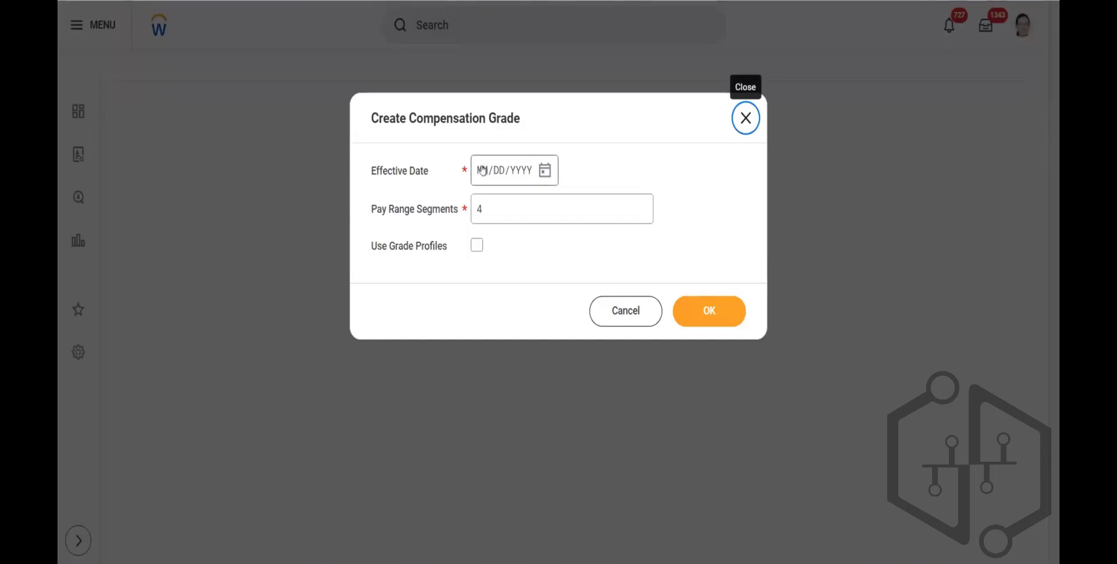
text(01011900)
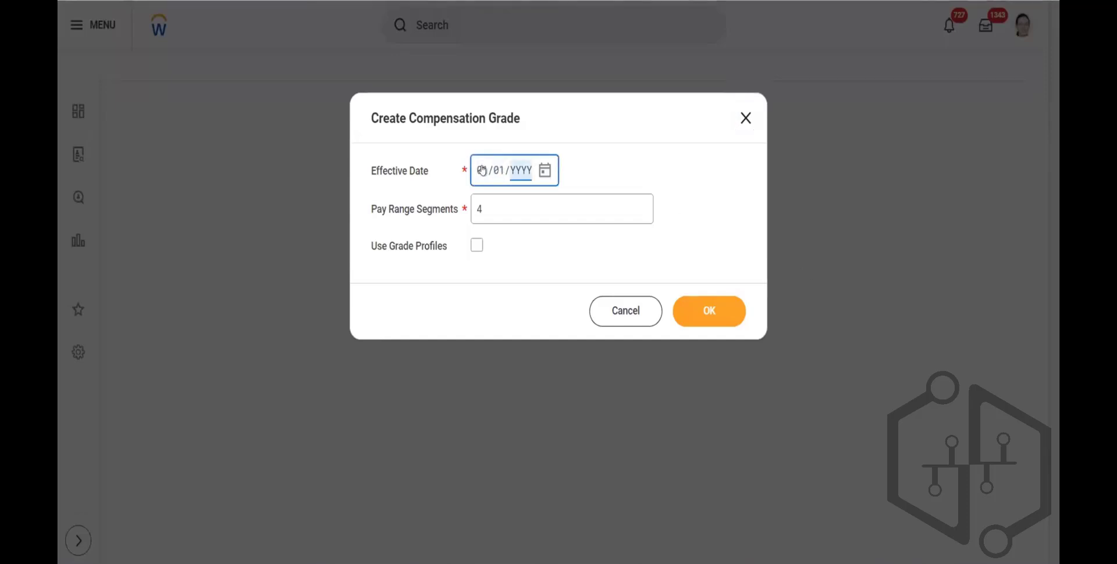
click(476, 245)
click(706, 306)
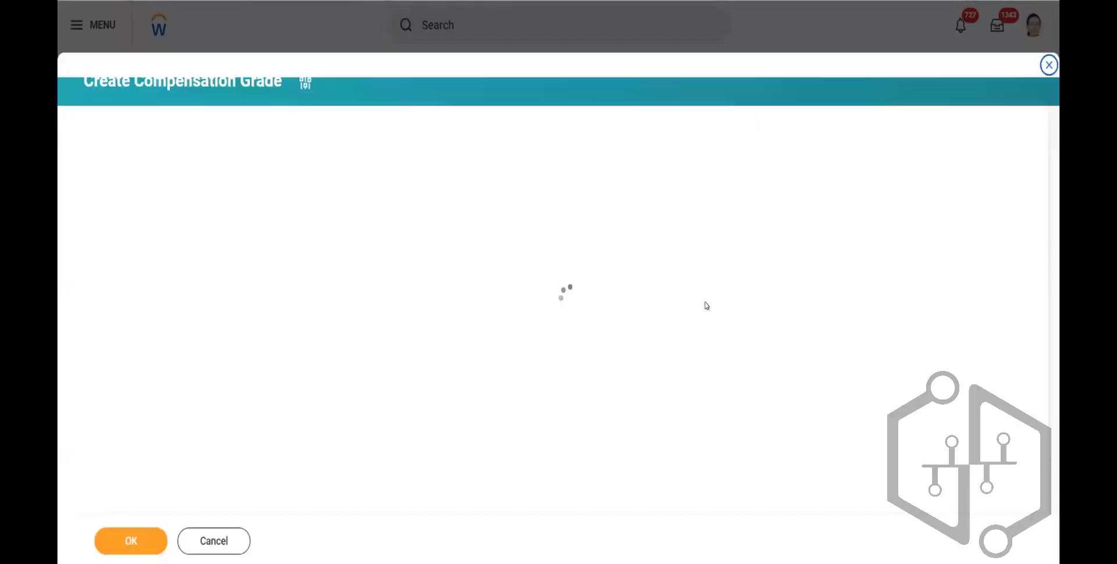
Name the grade Expert Level, prefixed with the owner's first name, and set its default Base Pay Elements to Base Pay
click(255, 262)
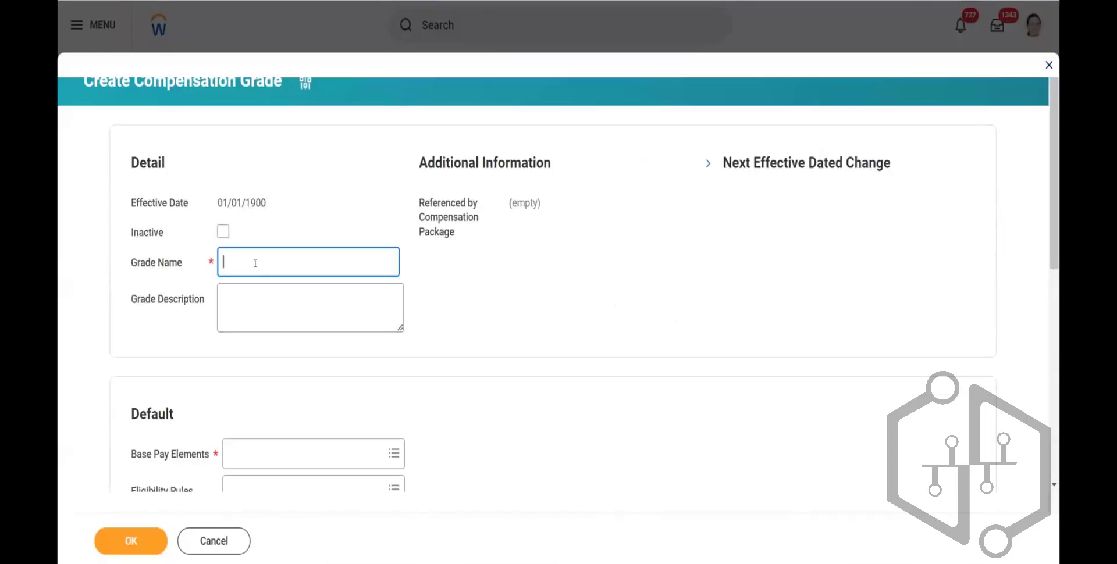
text(Raj Expert Level)
click(306, 454)
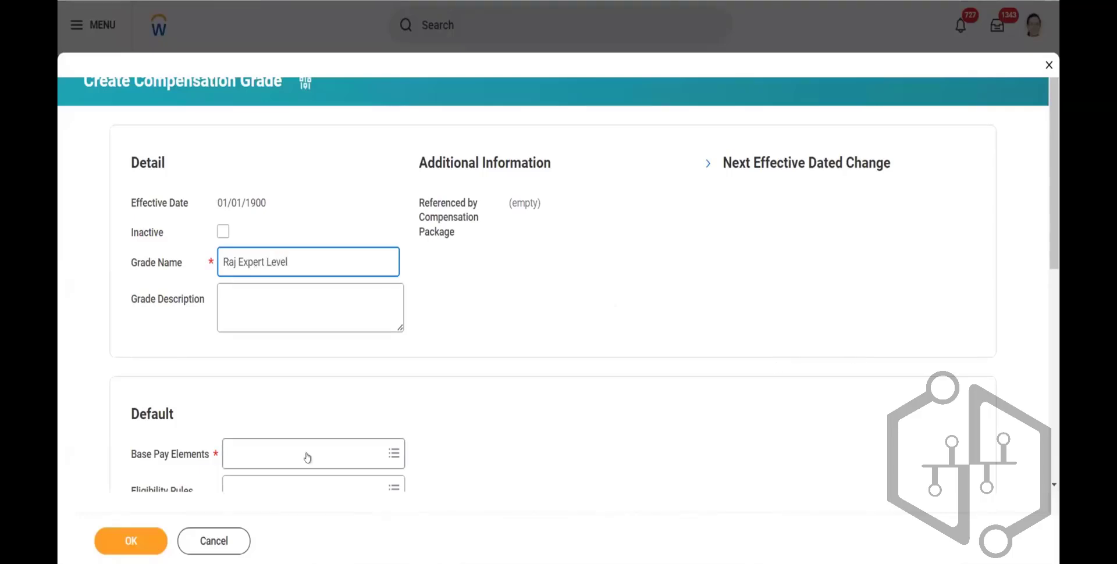
text(BAse Pay)
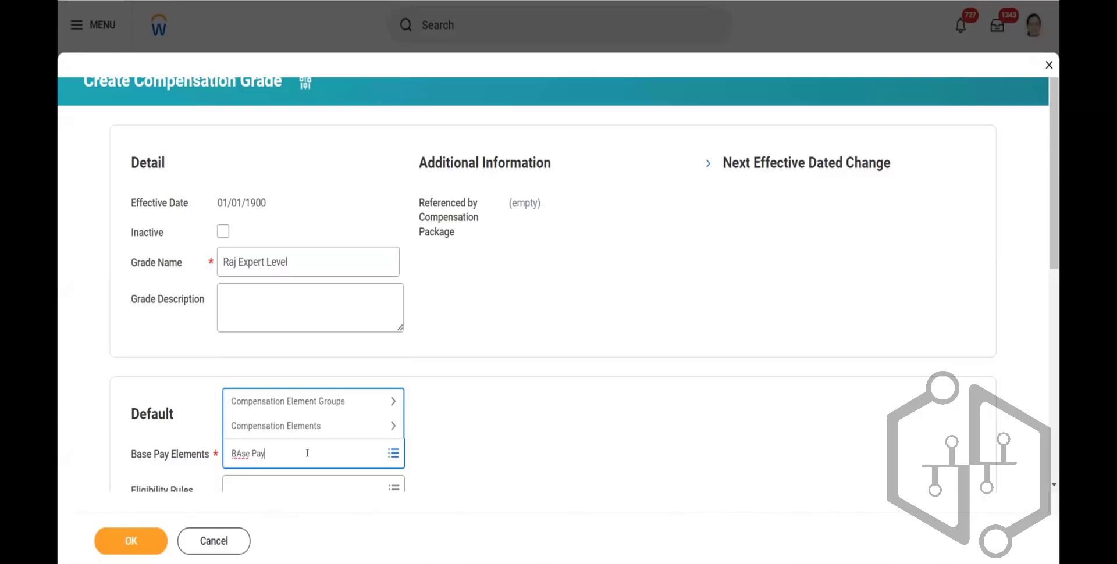
key(Return)
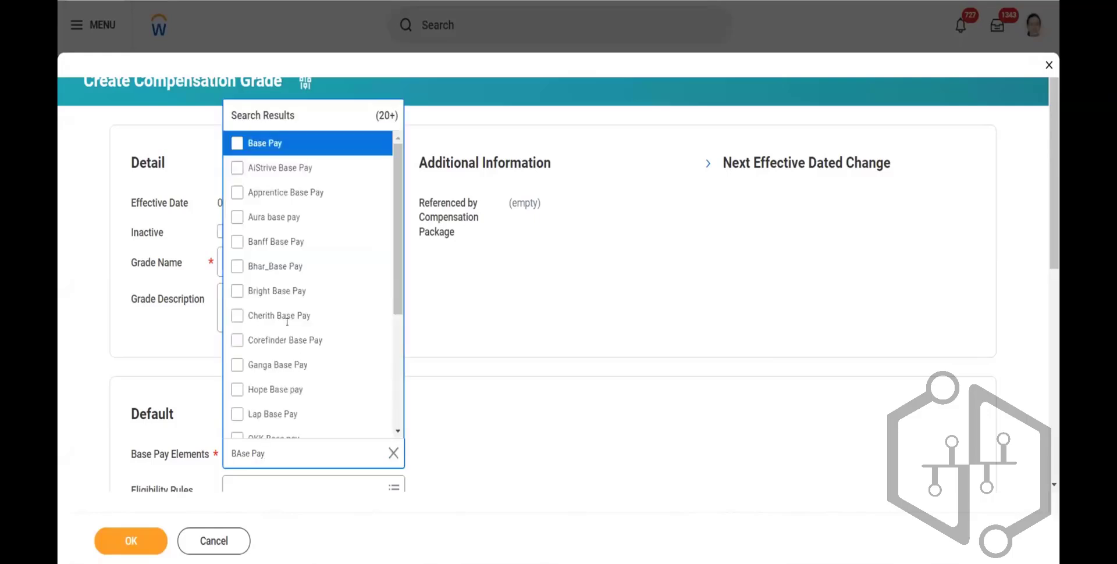
click(280, 145)
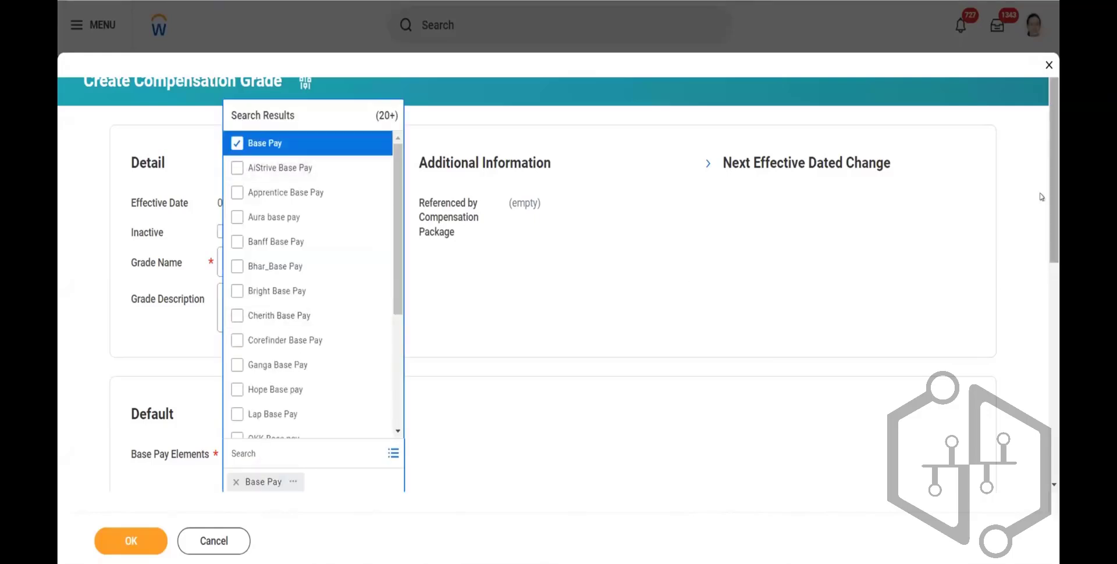
Set the grade's default Currency to USD and Frequency to Annual
drag(1053, 196, 1053, 277)
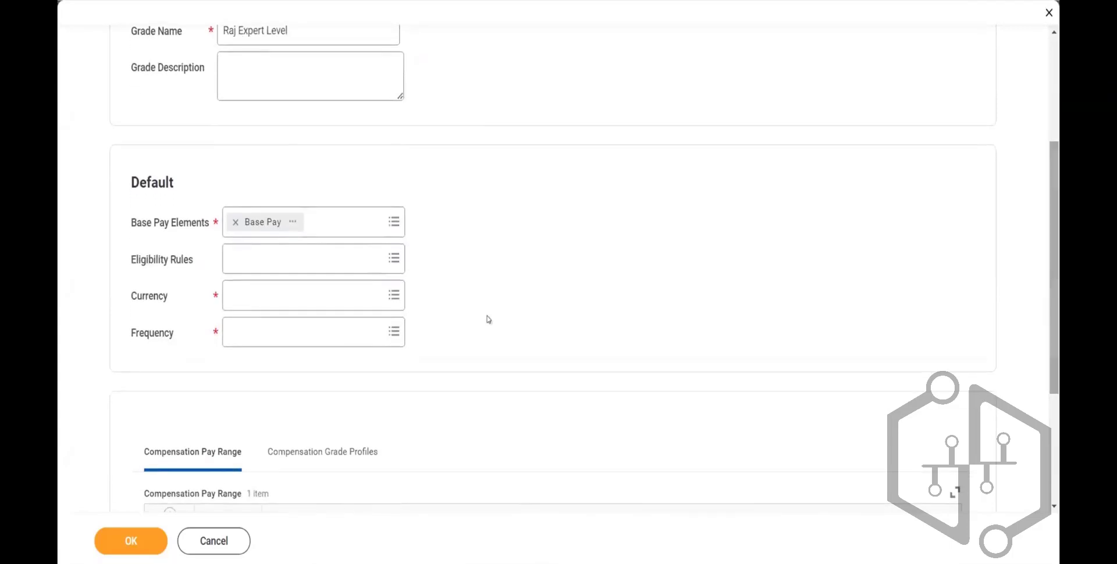
click(242, 296)
text(USD)
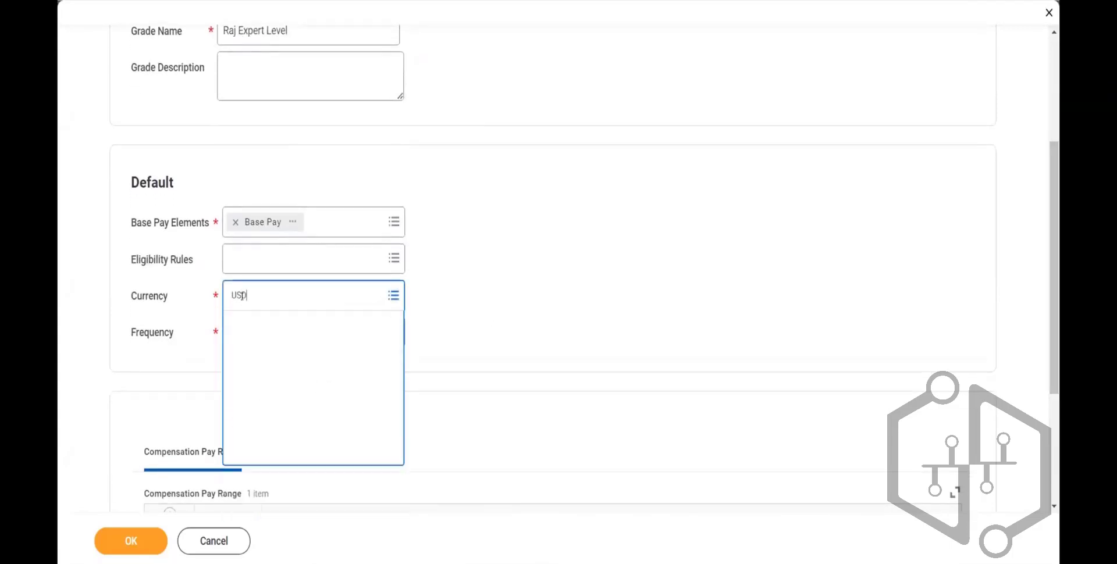
key(Return)
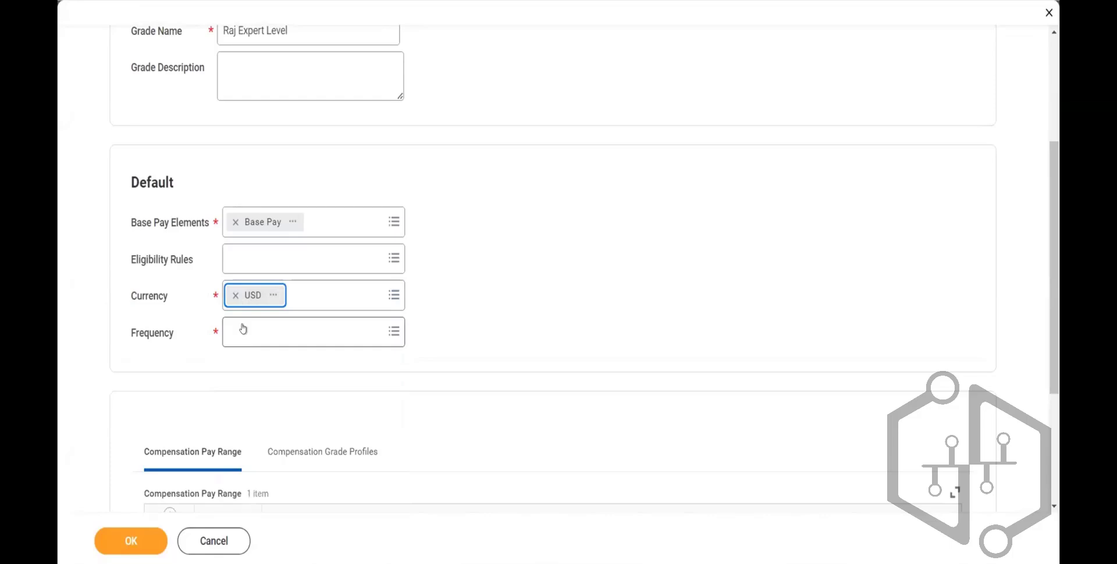
click(243, 329)
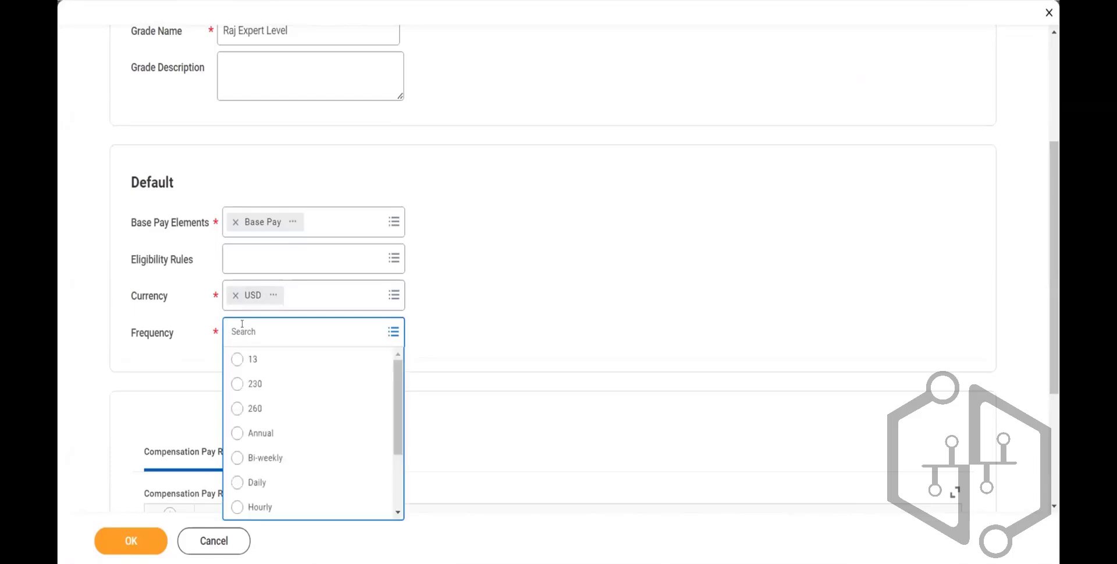
click(268, 433)
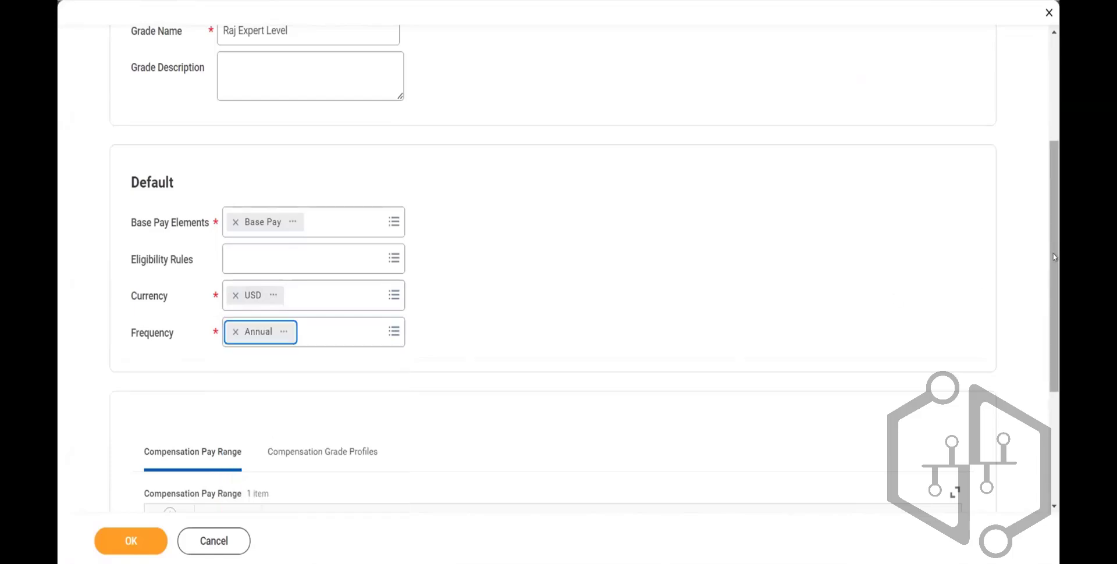
Add a second blank profile to the grade's Compensation Grade Profiles
drag(1054, 255, 1055, 287)
click(332, 383)
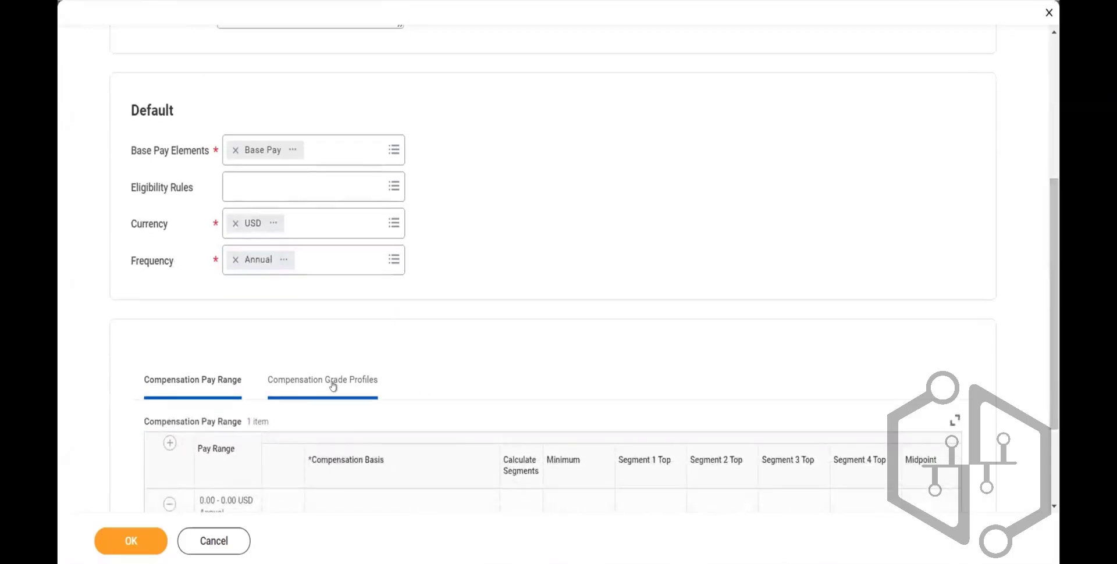
drag(1052, 250, 1053, 335)
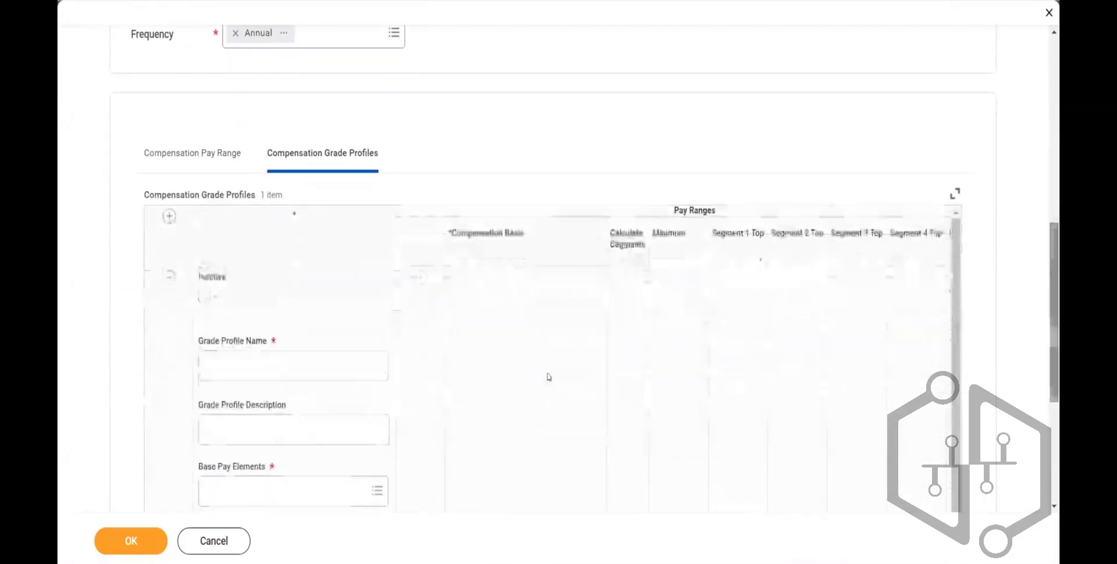
click(168, 216)
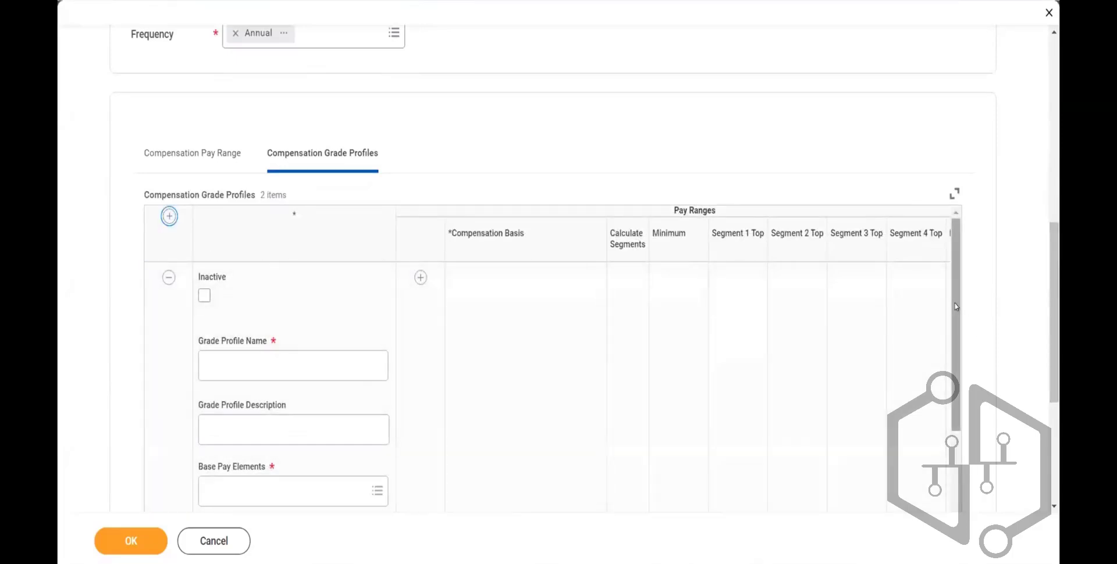
drag(956, 332, 955, 395)
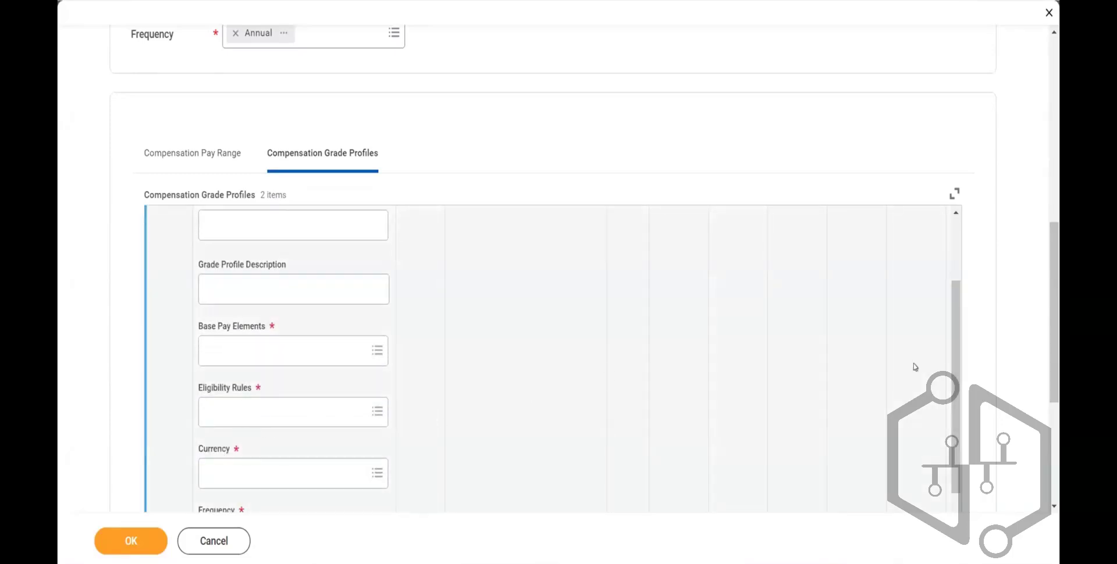
click(954, 245)
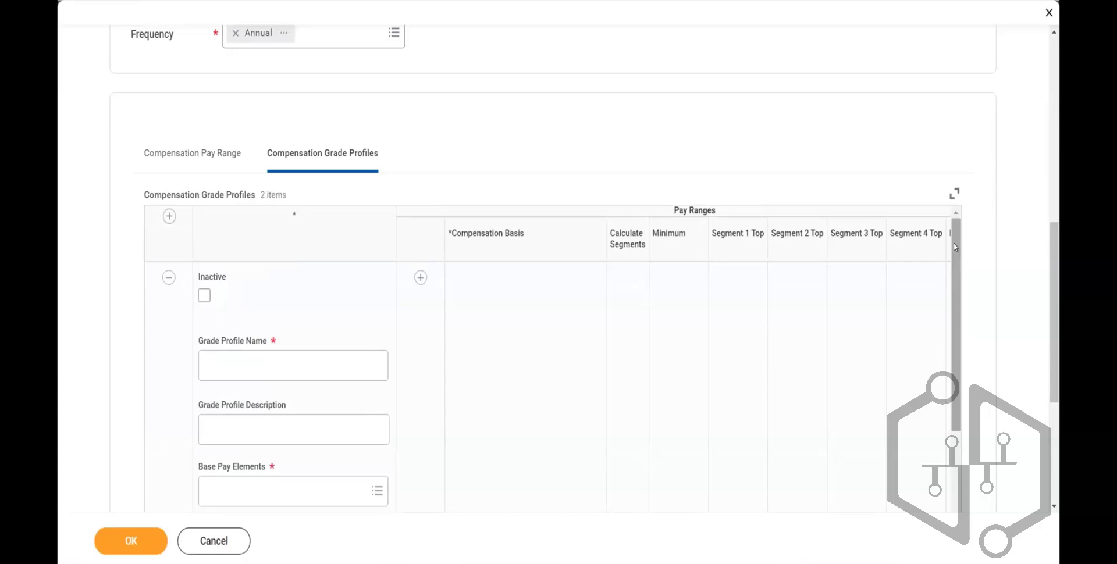
drag(954, 243, 957, 394)
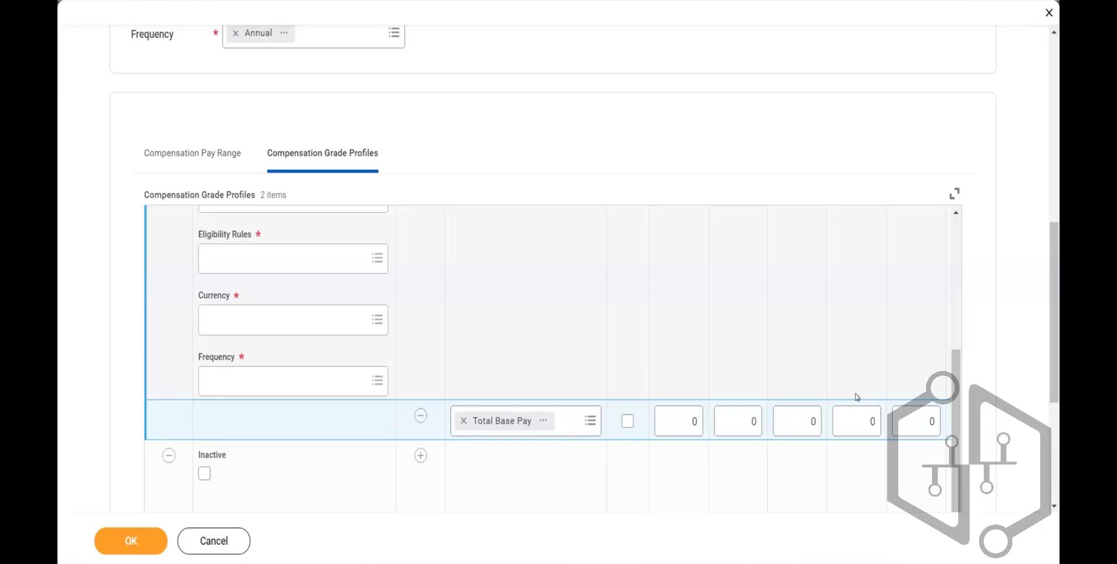
click(1055, 168)
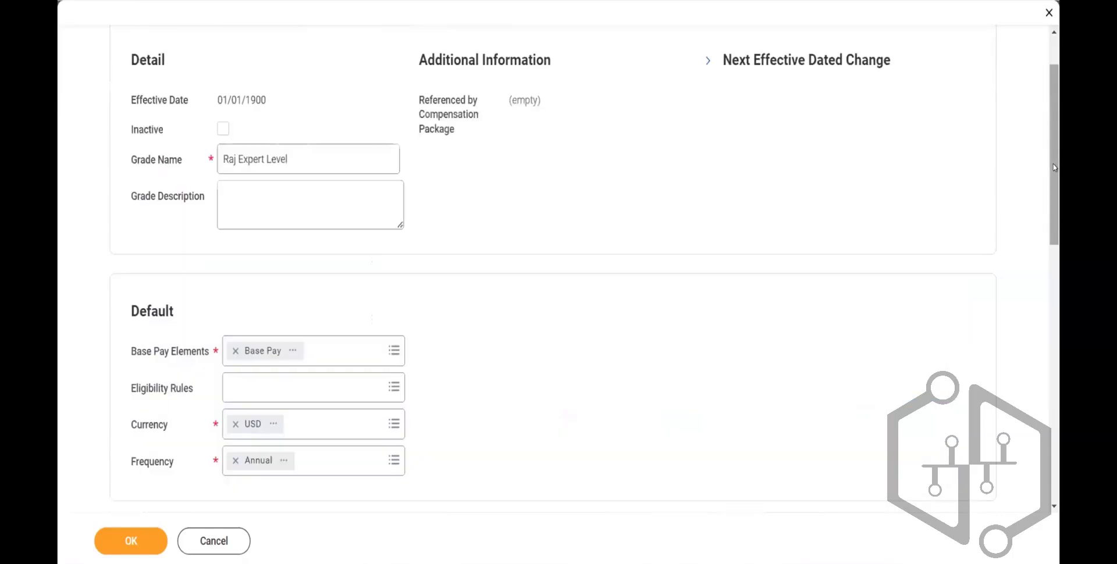